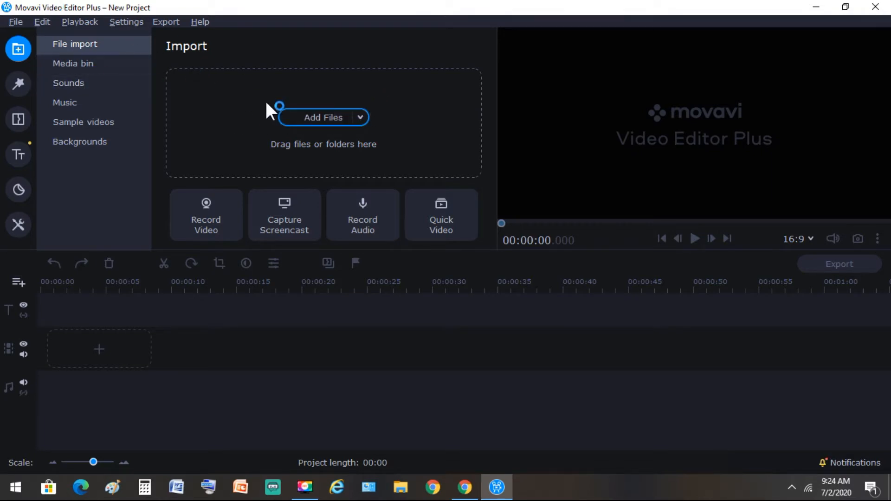
Step: View the File import and Media bin sections of the import area
{"action": "left_click", "coordinate": [45, 57]}
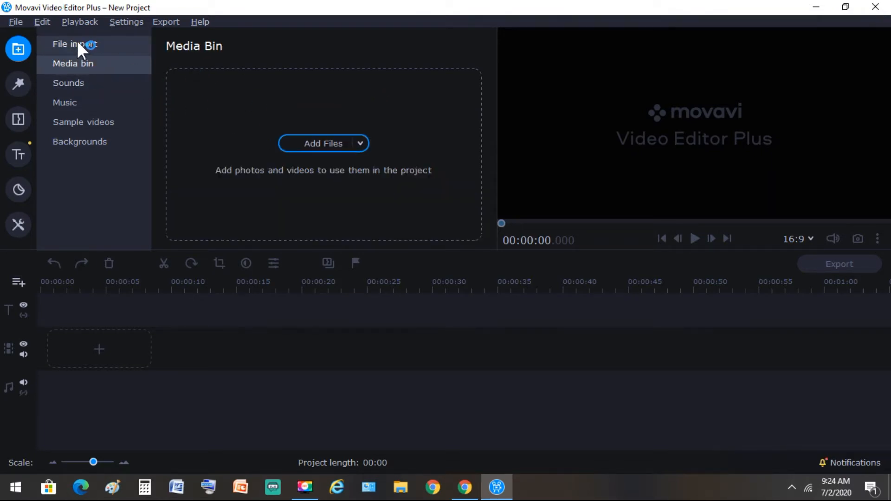
{"action": "left_click", "coordinate": [77, 43]}
{"action": "left_click", "coordinate": [62, 64]}
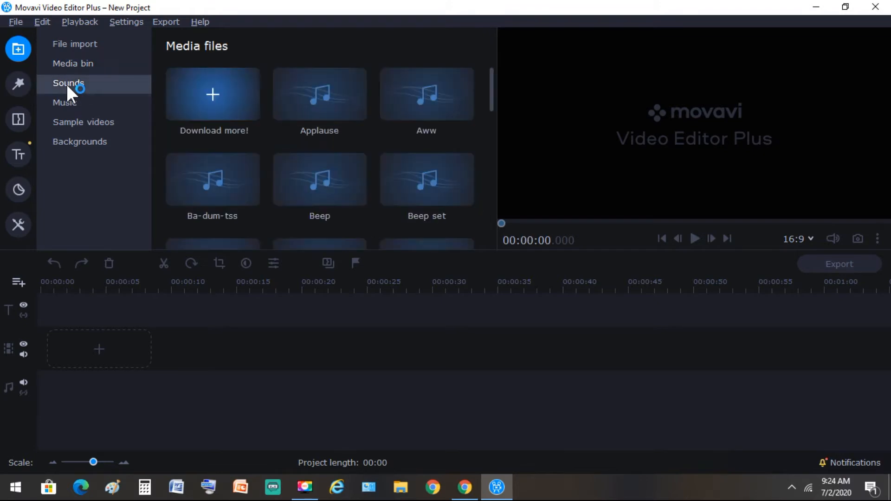
Step: Browse the built-in sound effects and preview Applause and Aww
{"action": "left_click", "coordinate": [68, 101]}
{"action": "left_click", "coordinate": [75, 82]}
{"action": "mouse_move", "coordinate": [491, 81]}
{"action": "left_mouse_down"}
{"action": "mouse_move", "coordinate": [493, 213]}
{"action": "mouse_move", "coordinate": [492, 79]}
{"action": "left_mouse_up"}
{"action": "left_click", "coordinate": [338, 91]}
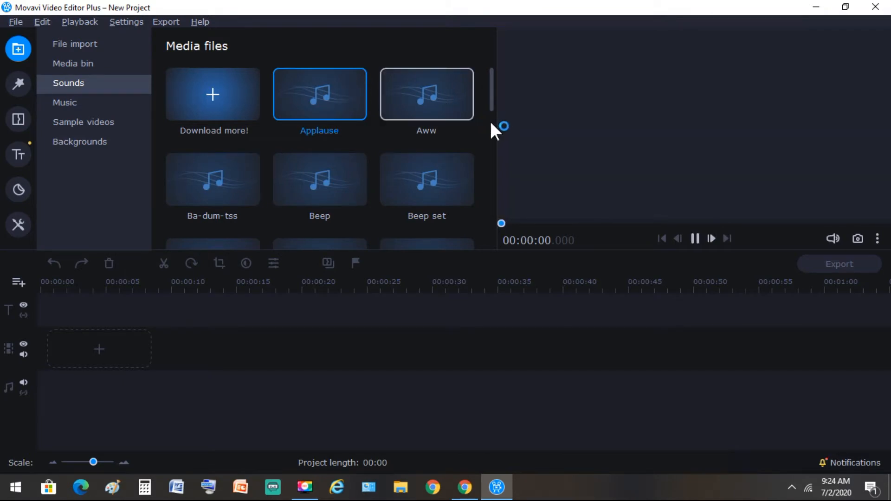
{"action": "left_click", "coordinate": [425, 91]}
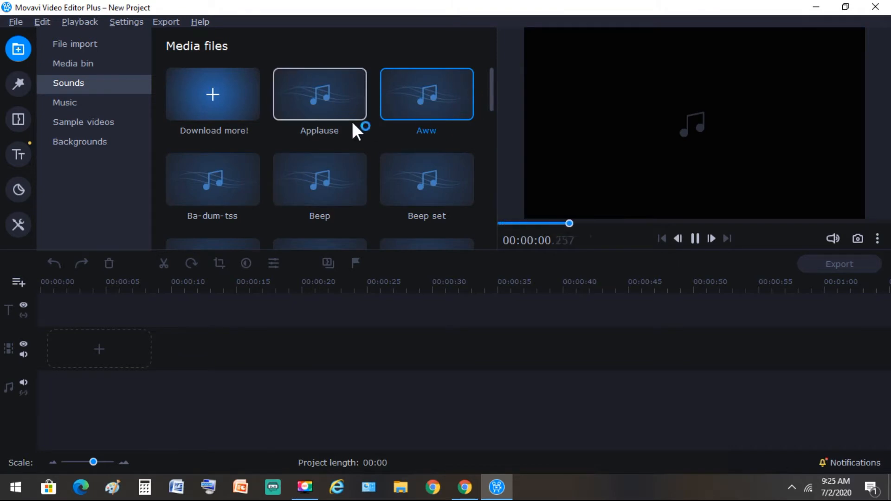
{"action": "left_click_drag", "start_coordinate": [490, 88], "coordinate": [488, 69]}
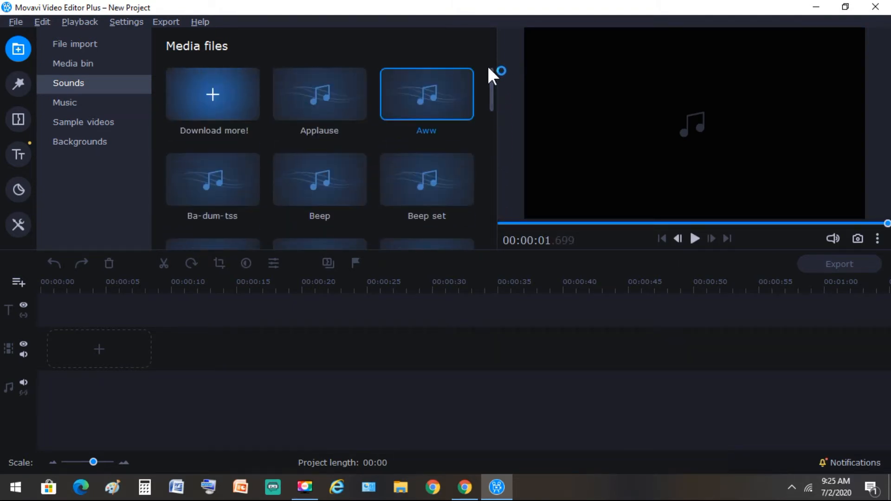
Step: Browse the built-in music library and preview the Action Movie and Camp In the Woods tracks
{"action": "left_click", "coordinate": [67, 99]}
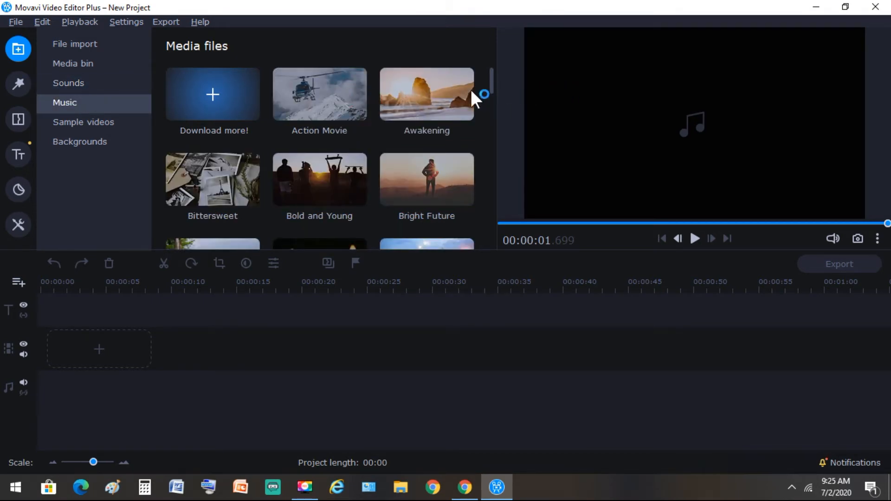
{"action": "left_click", "coordinate": [351, 97]}
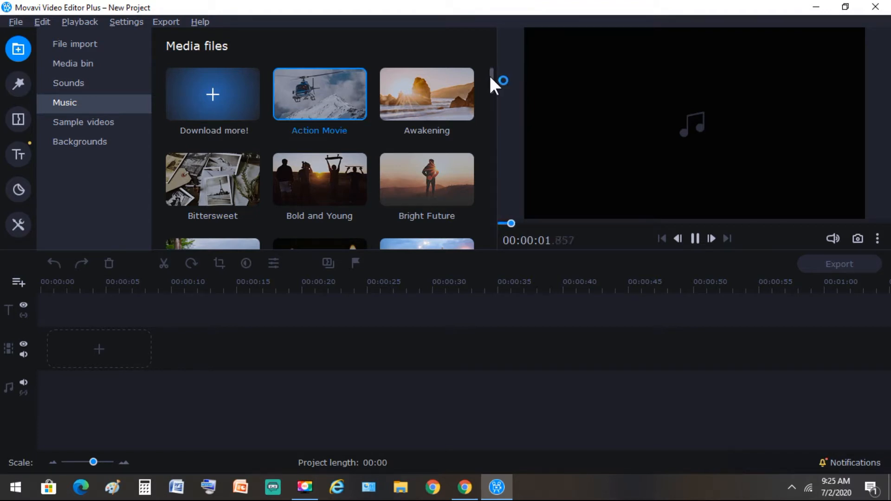
{"action": "left_click_drag", "start_coordinate": [490, 77], "coordinate": [493, 105]}
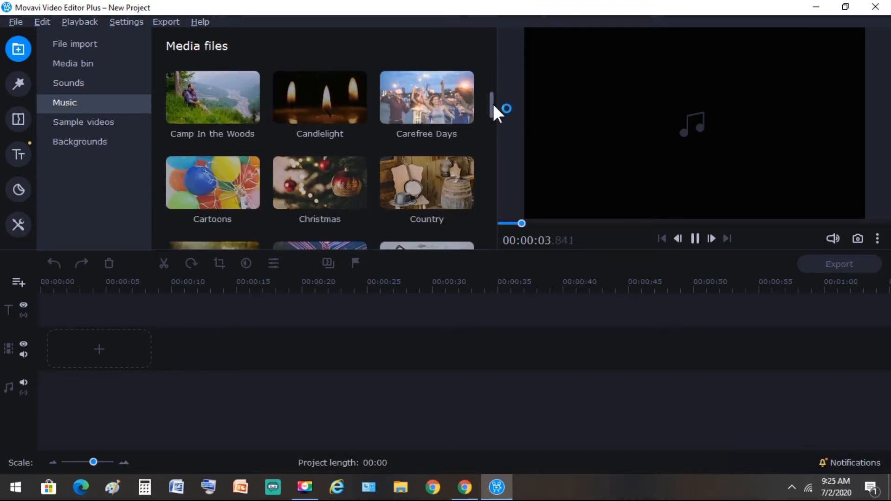
{"action": "left_click", "coordinate": [203, 107]}
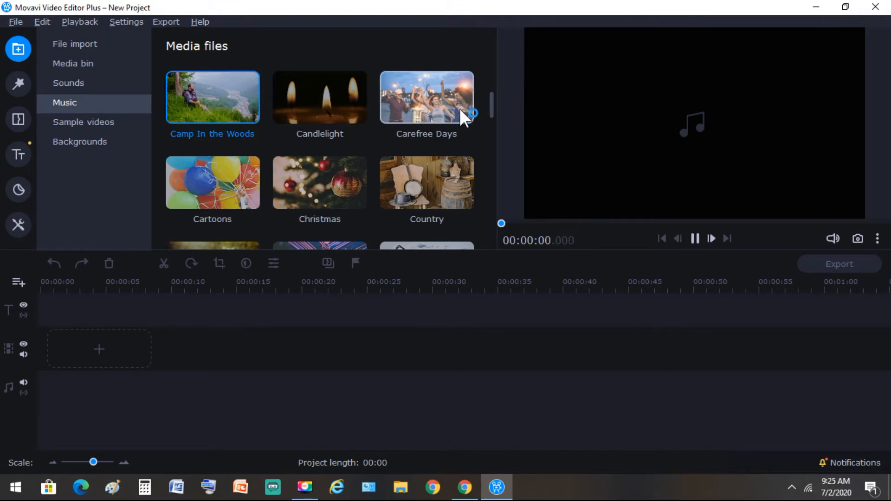
{"action": "scroll", "coordinate": [408, 169], "scroll_direction": "up", "scroll_amount": 3}
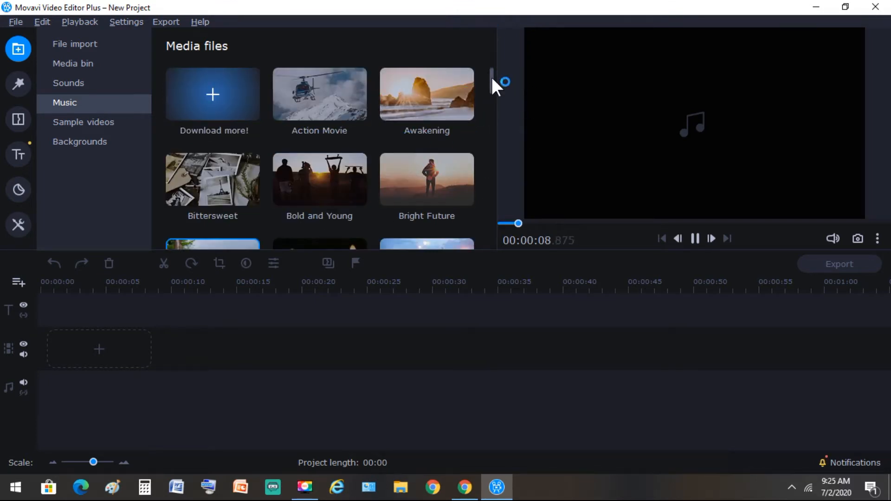
{"action": "mouse_move", "coordinate": [492, 78]}
{"action": "left_mouse_down"}
{"action": "mouse_move", "coordinate": [500, 158]}
{"action": "mouse_move", "coordinate": [490, 229]}
{"action": "mouse_move", "coordinate": [494, 62]}
{"action": "left_mouse_up"}
{"action": "mouse_move", "coordinate": [491, 73]}
{"action": "left_mouse_down"}
{"action": "mouse_move", "coordinate": [490, 97]}
{"action": "mouse_move", "coordinate": [490, 78]}
{"action": "left_mouse_up"}
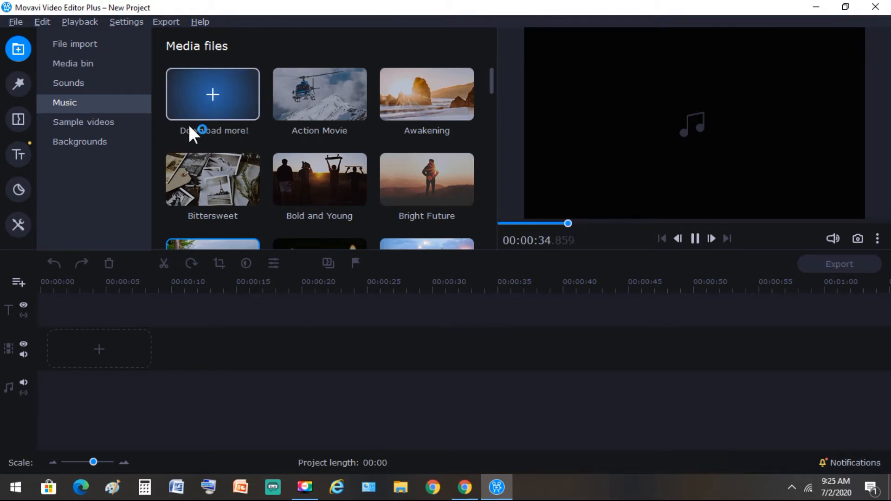
Step: Look through the sample videos, previewing the City, Flames, Money and Rainbow Swirl clips
{"action": "left_click", "coordinate": [79, 121]}
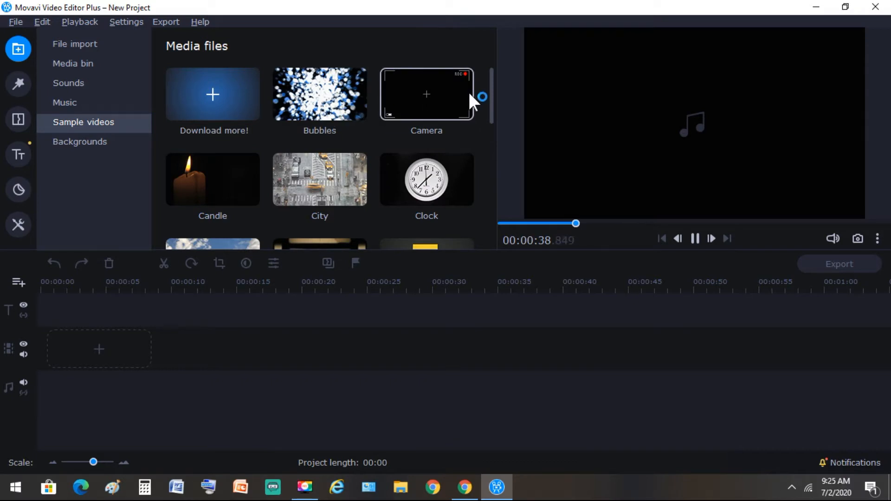
{"action": "mouse_move", "coordinate": [492, 81]}
{"action": "left_mouse_down"}
{"action": "mouse_move", "coordinate": [487, 110]}
{"action": "mouse_move", "coordinate": [486, 91]}
{"action": "left_mouse_up"}
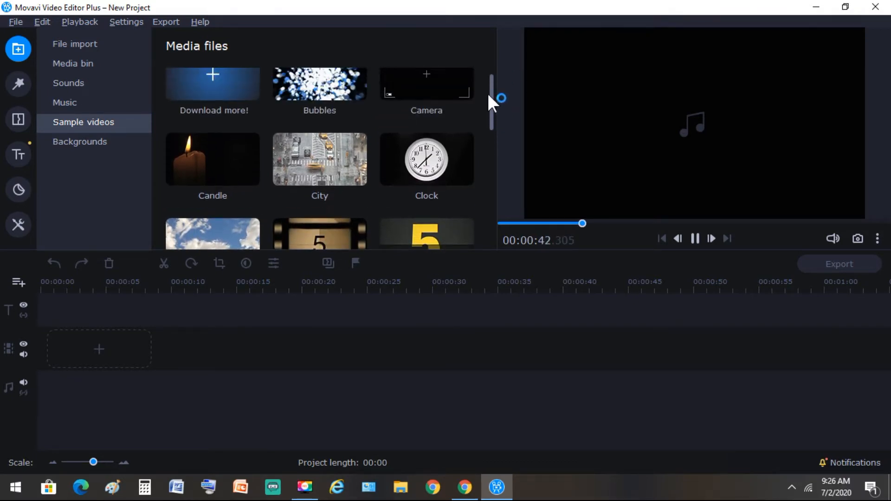
{"action": "left_click", "coordinate": [291, 161]}
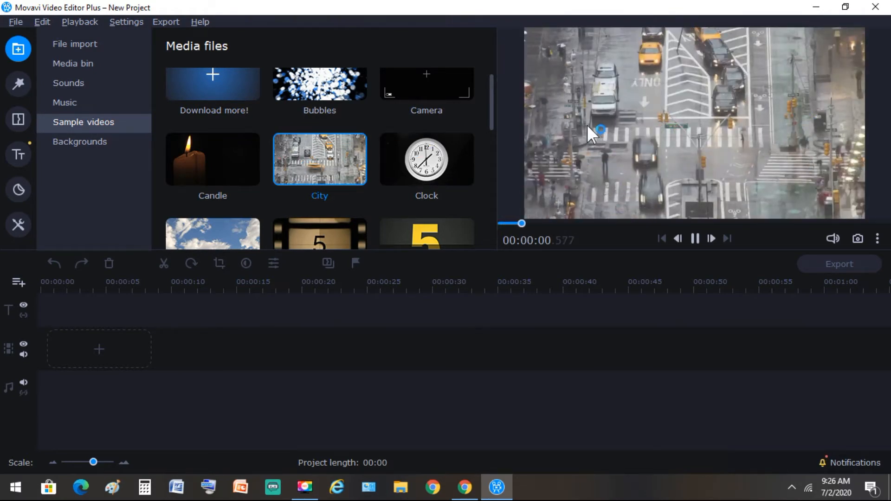
{"action": "left_click_drag", "start_coordinate": [492, 96], "coordinate": [494, 191]}
{"action": "left_click", "coordinate": [332, 107]}
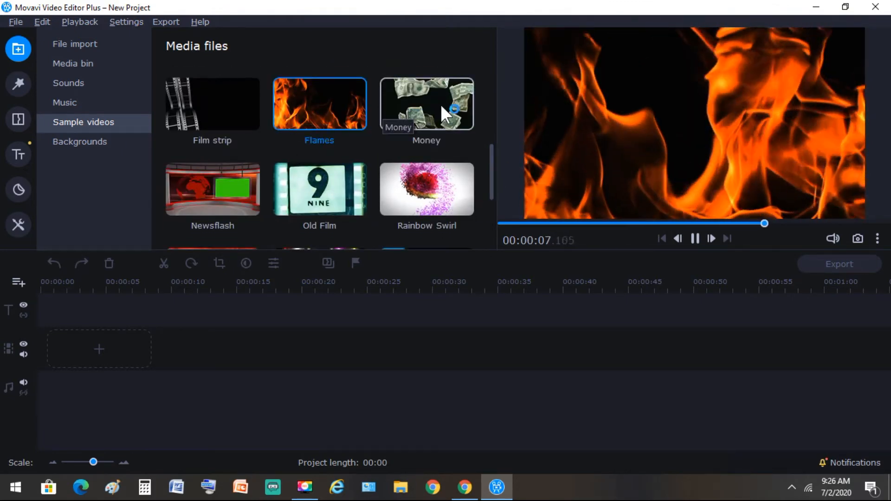
{"action": "left_click", "coordinate": [441, 105]}
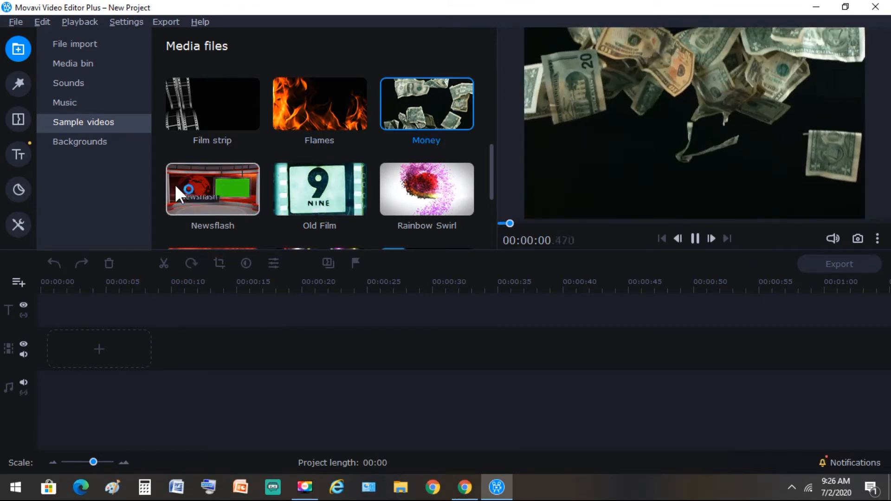
{"action": "left_click", "coordinate": [457, 188]}
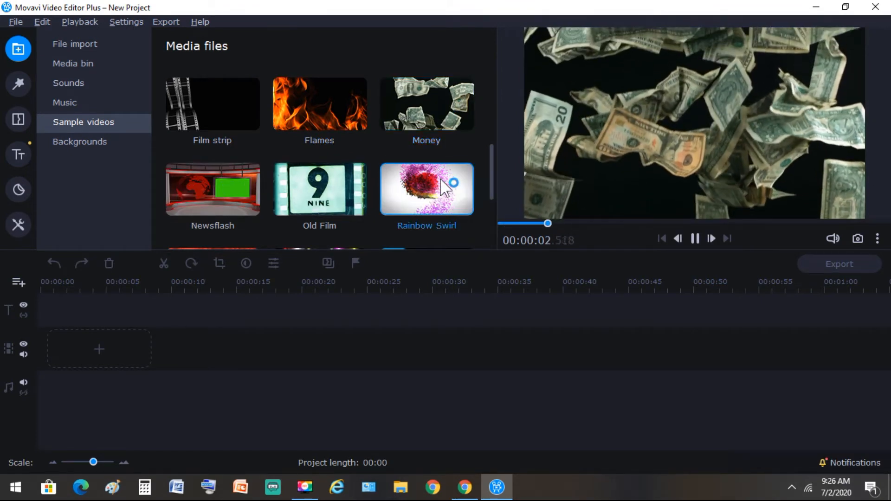
{"action": "left_click_drag", "start_coordinate": [491, 158], "coordinate": [488, 220]}
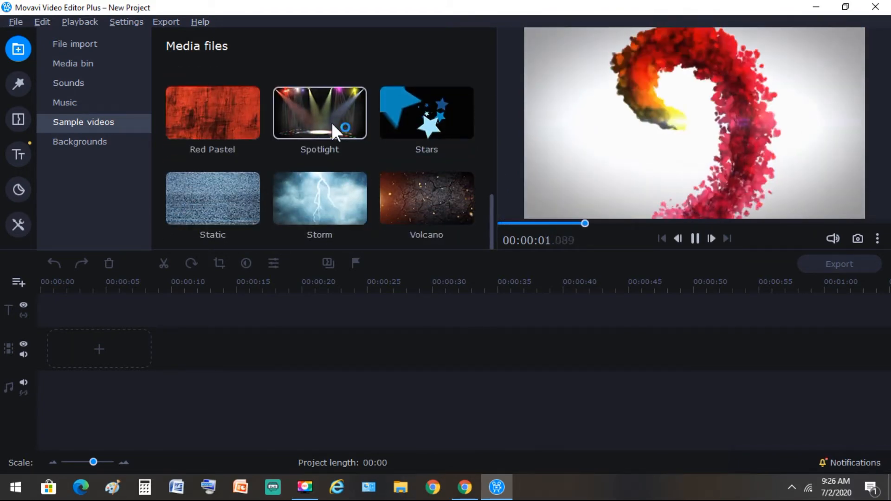
Step: Look through the built-in backgrounds and preview Bokeh and Seashore
{"action": "left_click", "coordinate": [79, 141]}
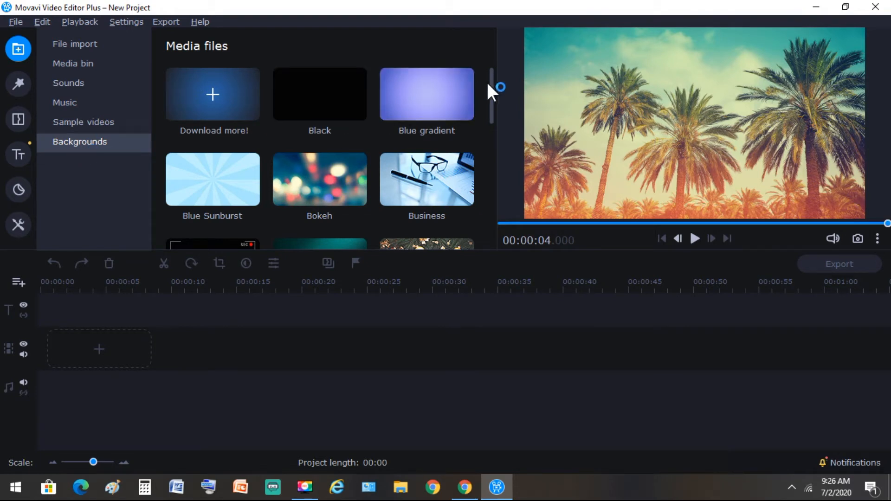
{"action": "scroll", "coordinate": [492, 88], "scroll_direction": "down", "scroll_amount": 2}
{"action": "left_click", "coordinate": [309, 119]}
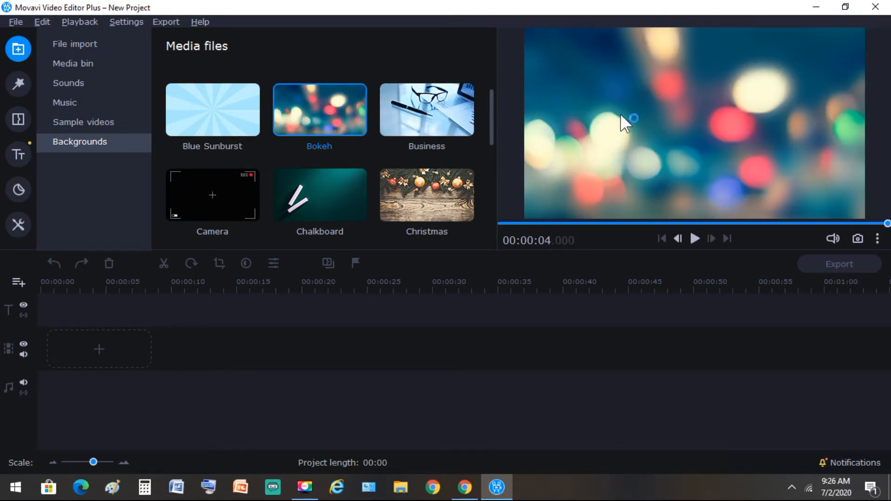
{"action": "left_click_drag", "start_coordinate": [491, 114], "coordinate": [493, 210]}
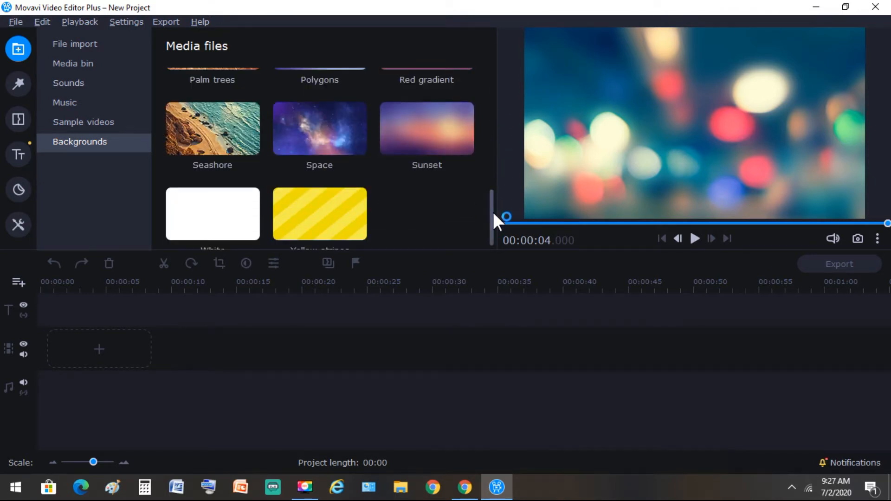
{"action": "left_click", "coordinate": [219, 133]}
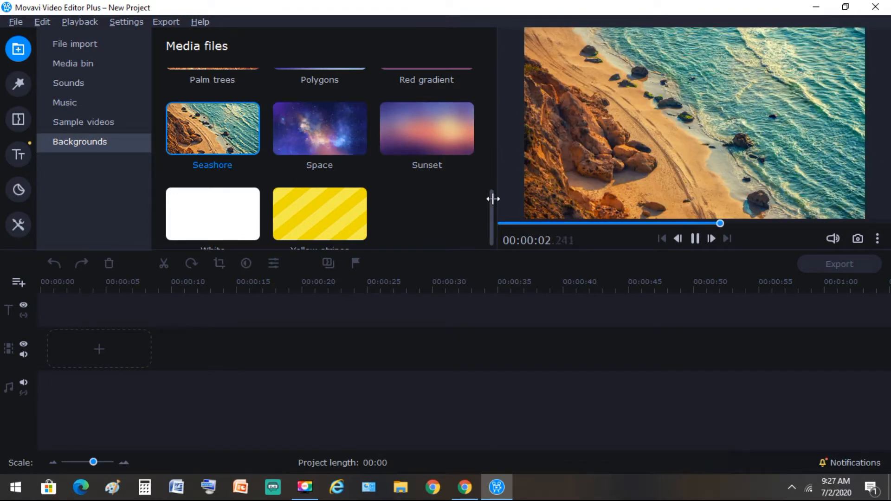
Step: Preview the Broken lens filter among the featured filters and Distortion - high among the Noise filters
{"action": "left_click", "coordinate": [20, 80]}
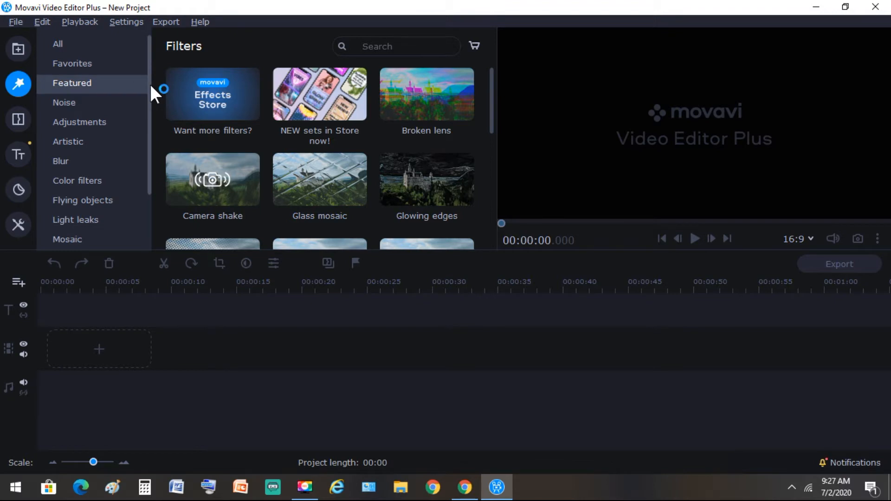
{"action": "mouse_move", "coordinate": [149, 83]}
{"action": "left_mouse_down"}
{"action": "mouse_move", "coordinate": [147, 149]}
{"action": "mouse_move", "coordinate": [152, 71]}
{"action": "left_mouse_up"}
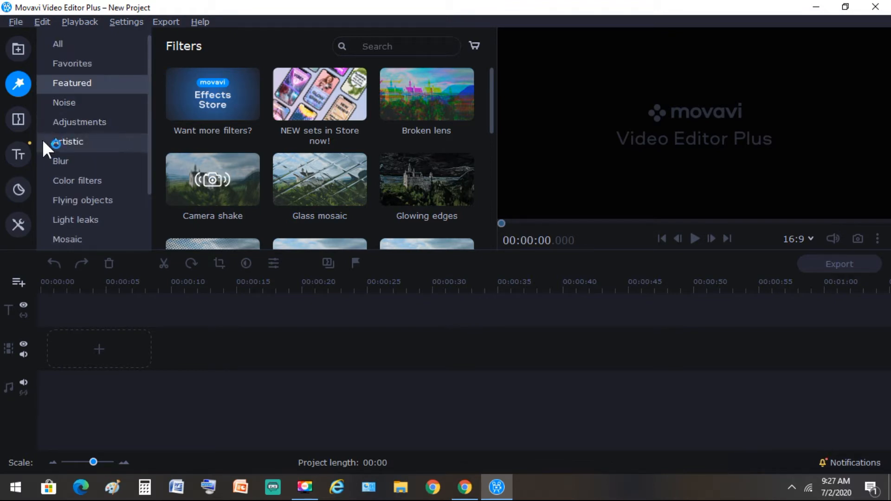
{"action": "left_click", "coordinate": [452, 86]}
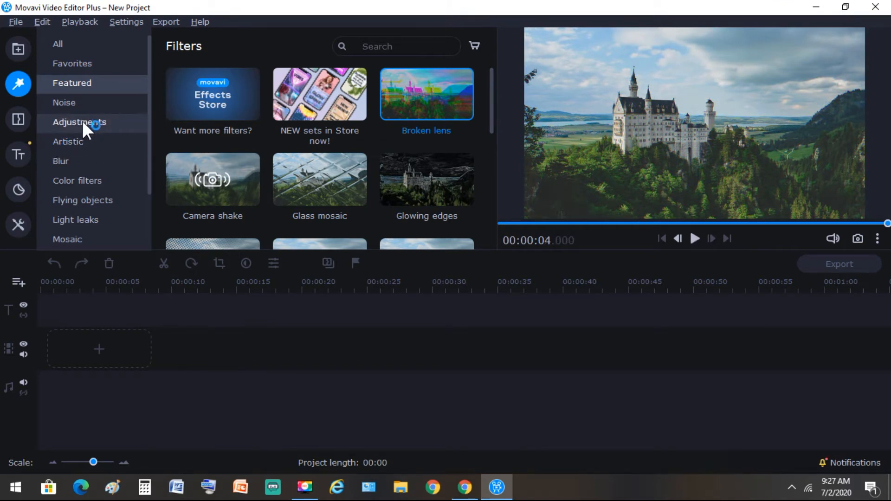
{"action": "left_click", "coordinate": [68, 105]}
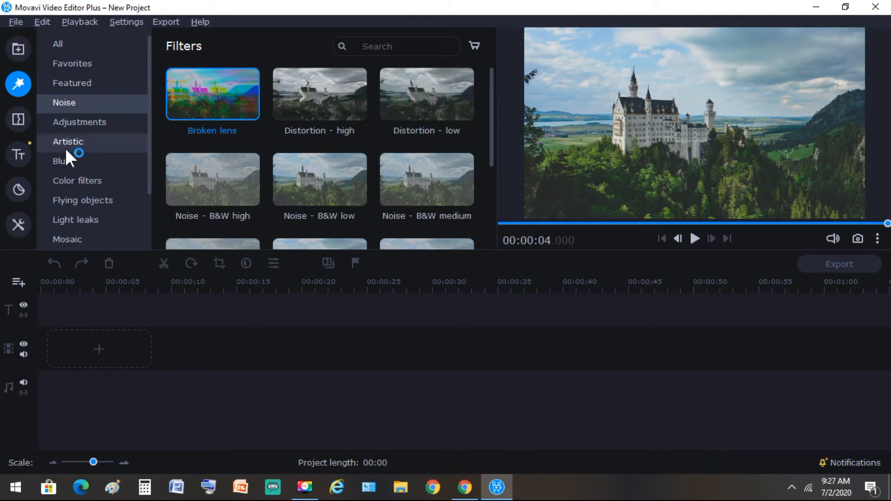
{"action": "mouse_move", "coordinate": [492, 108]}
{"action": "left_mouse_down"}
{"action": "mouse_move", "coordinate": [487, 199]}
{"action": "mouse_move", "coordinate": [490, 110]}
{"action": "left_mouse_up"}
{"action": "left_click", "coordinate": [311, 111]}
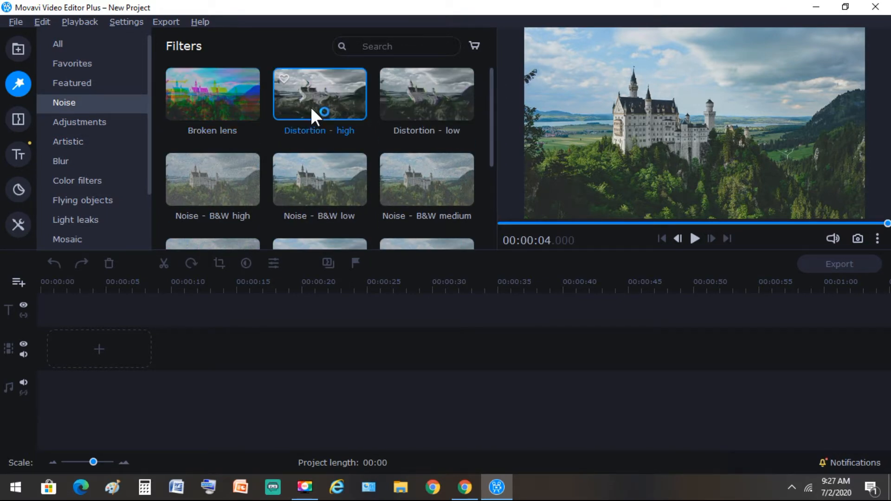
Step: View the Artistic and Adjustments filter categories
{"action": "left_click", "coordinate": [68, 142]}
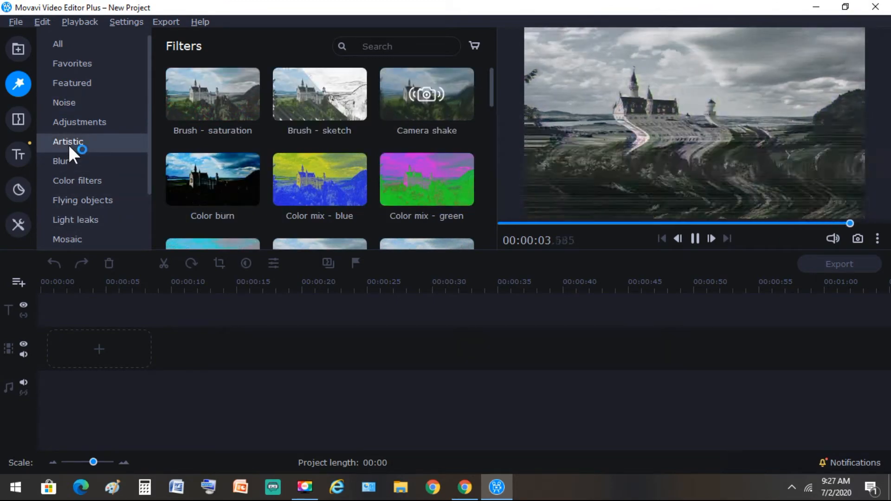
{"action": "left_click", "coordinate": [70, 119]}
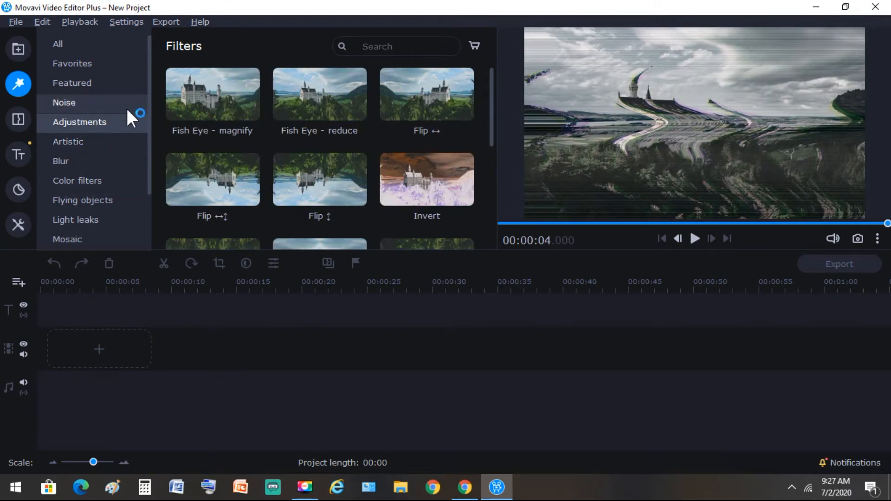
{"action": "left_click_drag", "start_coordinate": [146, 119], "coordinate": [146, 182]}
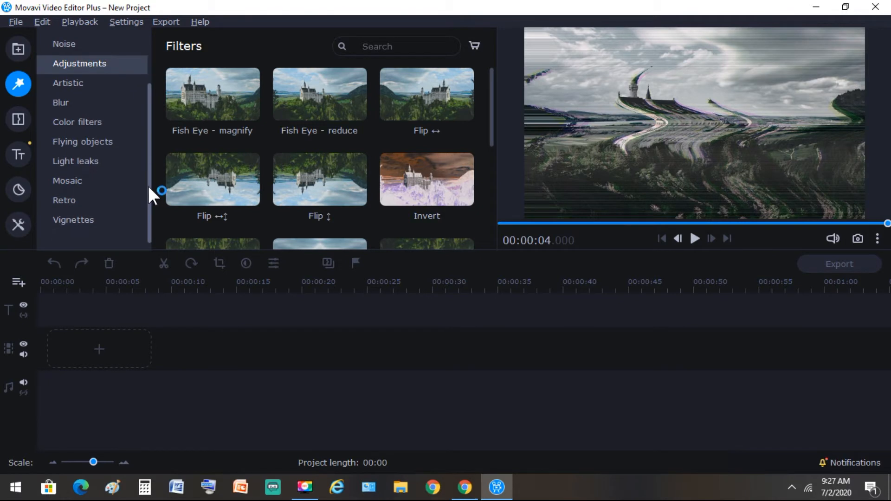
Step: Preview the Retro filters Pop art - 9 tiles and Pop art - 4 tiles, and look through the Vignettes filters
{"action": "left_click", "coordinate": [78, 197]}
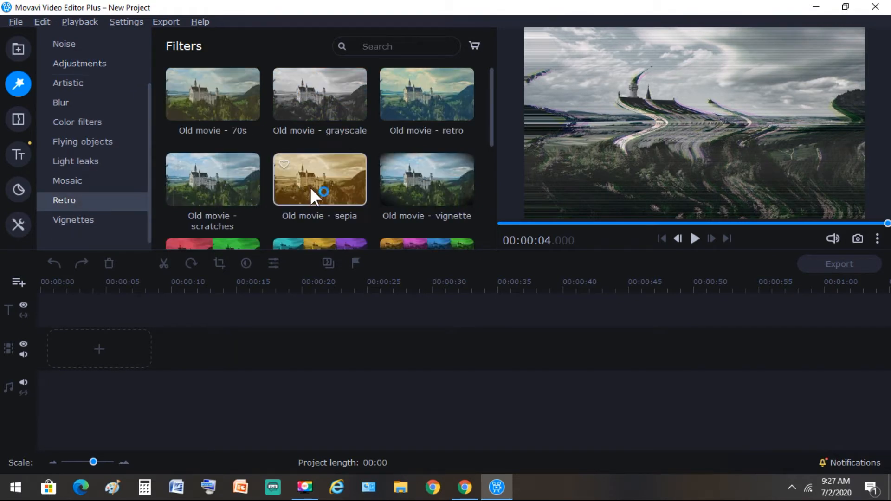
{"action": "left_click", "coordinate": [323, 175]}
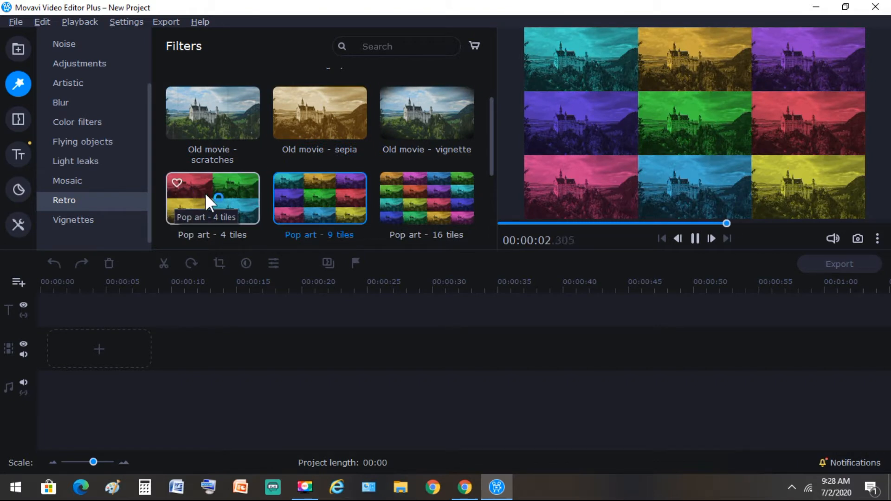
{"action": "left_click", "coordinate": [205, 193]}
{"action": "left_click", "coordinate": [321, 197]}
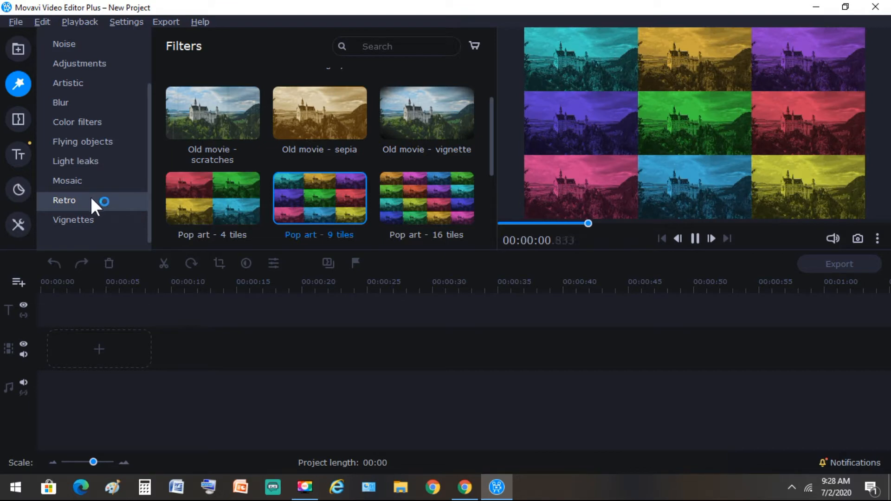
{"action": "left_click", "coordinate": [75, 218]}
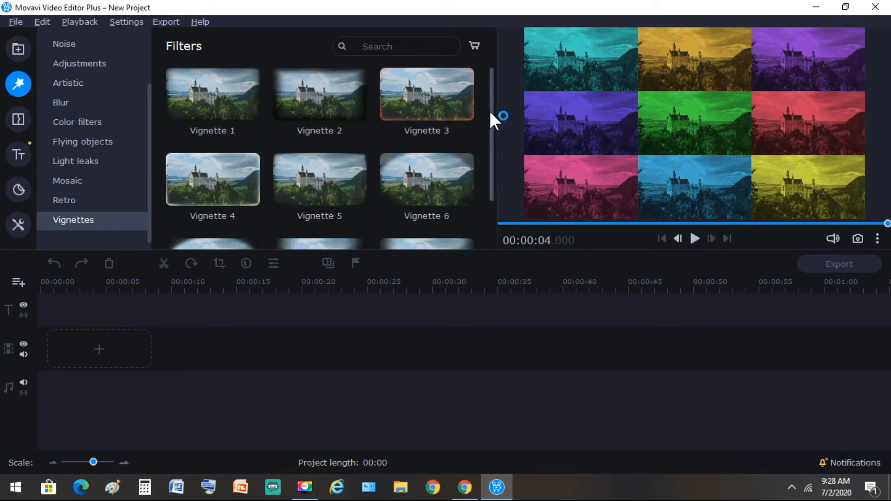
{"action": "left_click_drag", "start_coordinate": [491, 110], "coordinate": [492, 187]}
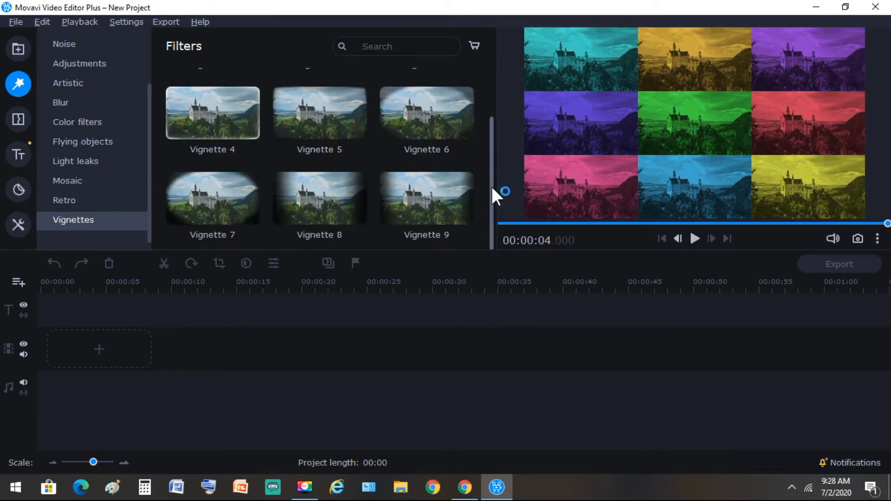
Step: Preview the Vignette 7 filter
{"action": "left_click", "coordinate": [202, 207]}
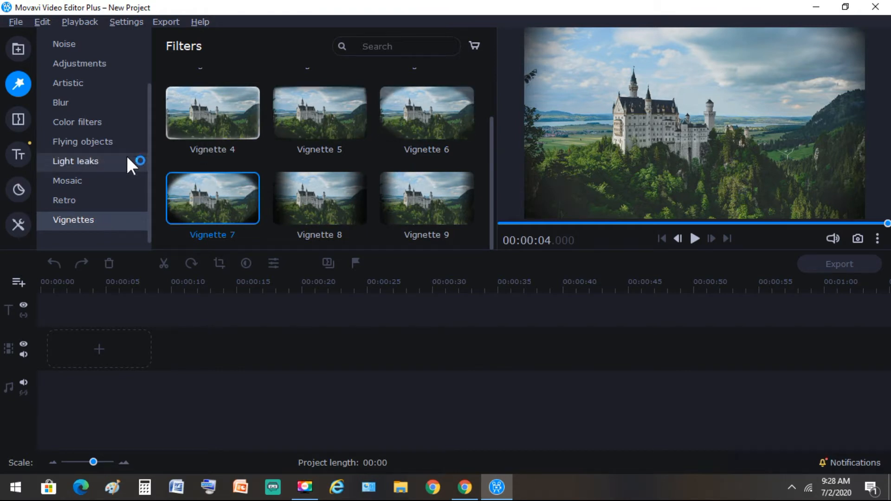
Step: Open the transitions library and view its Blocks and Blur categories
{"action": "left_click", "coordinate": [17, 119]}
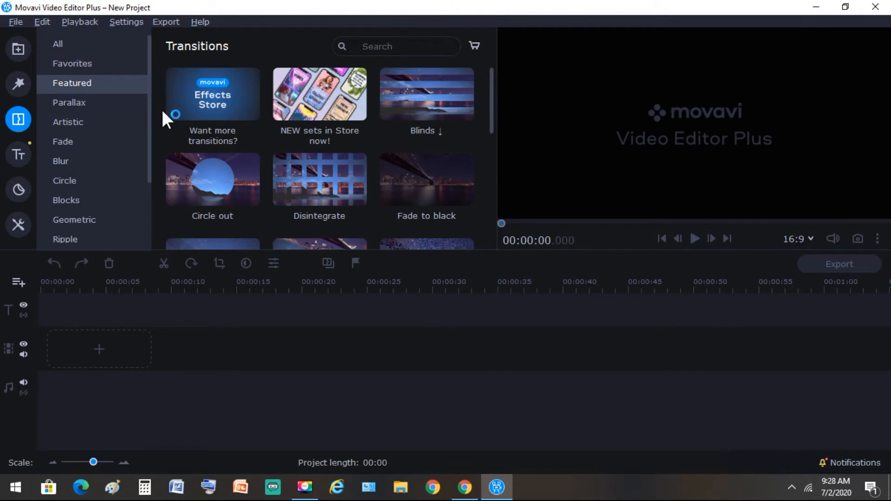
{"action": "left_click_drag", "start_coordinate": [147, 82], "coordinate": [150, 138]}
{"action": "left_click", "coordinate": [66, 119]}
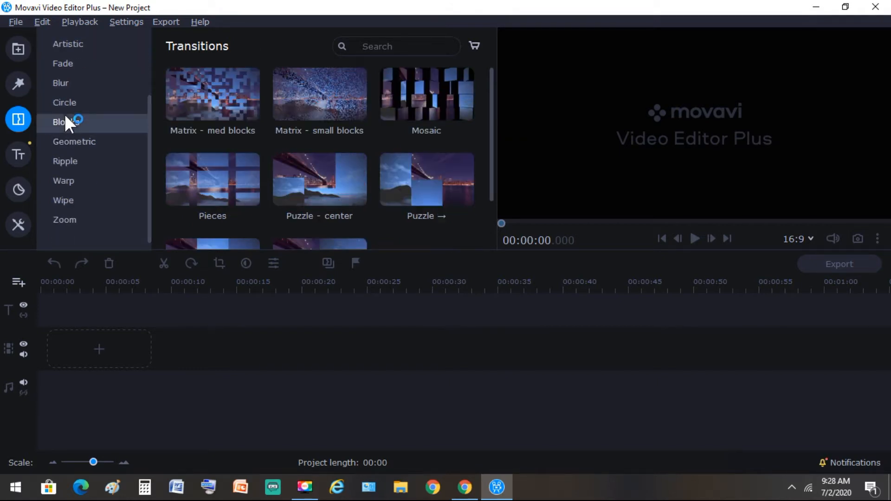
{"action": "left_click", "coordinate": [79, 83]}
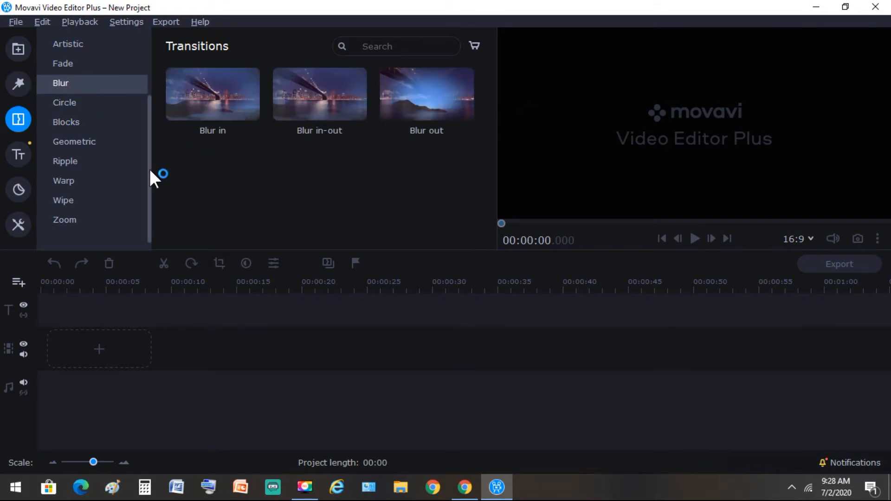
Step: View the Parallax, Fade, Favorites and Featured transition categories
{"action": "left_click_drag", "start_coordinate": [148, 167], "coordinate": [154, 69]}
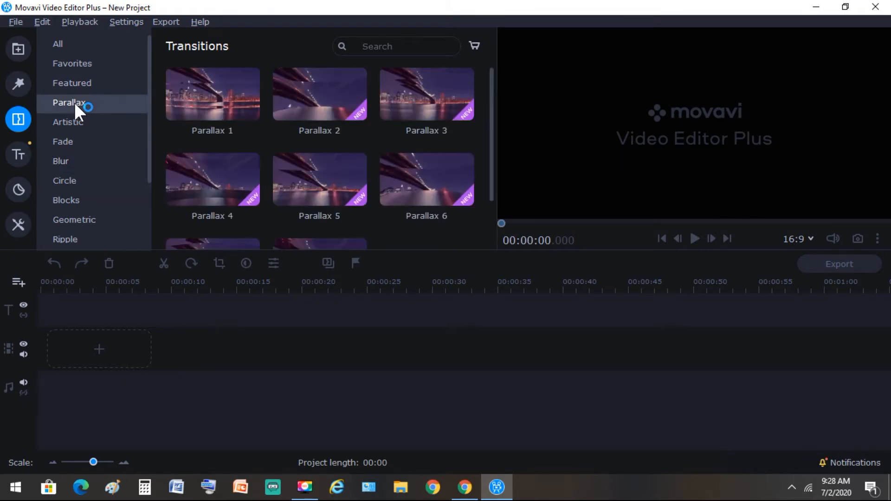
{"action": "left_click", "coordinate": [62, 139]}
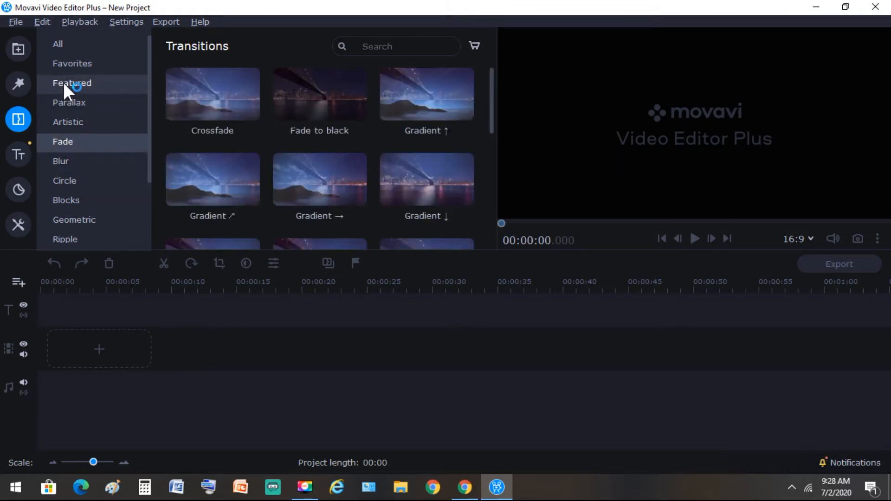
{"action": "left_click", "coordinate": [68, 66]}
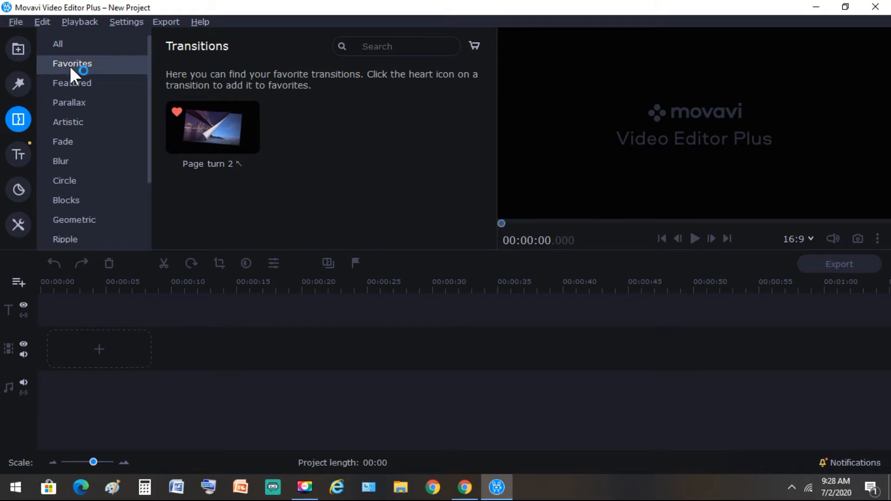
{"action": "left_click", "coordinate": [73, 81]}
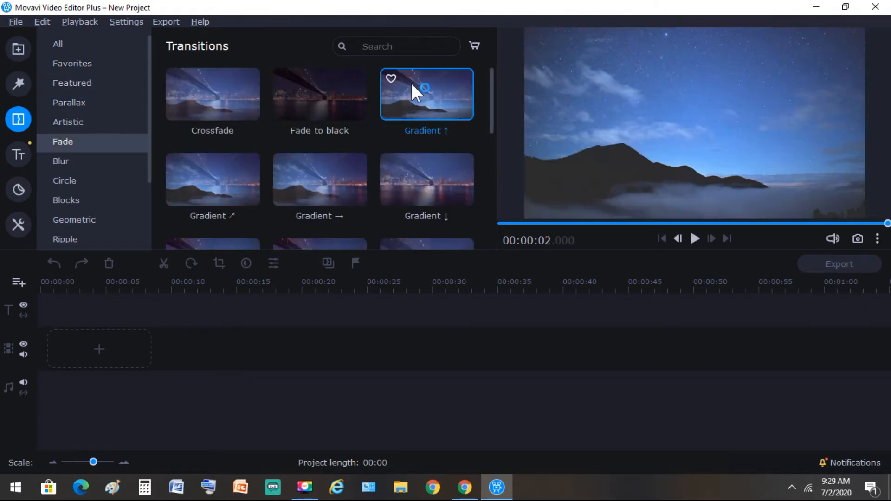
Step: Preview the Fade to black transition, plus Matrix - small blocks and Pieces from the Blocks category
{"action": "left_click", "coordinate": [324, 103]}
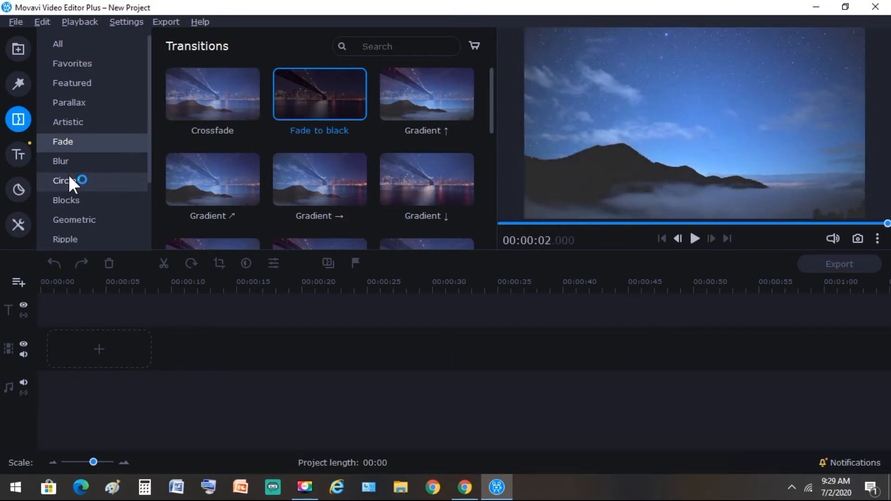
{"action": "left_click", "coordinate": [67, 201]}
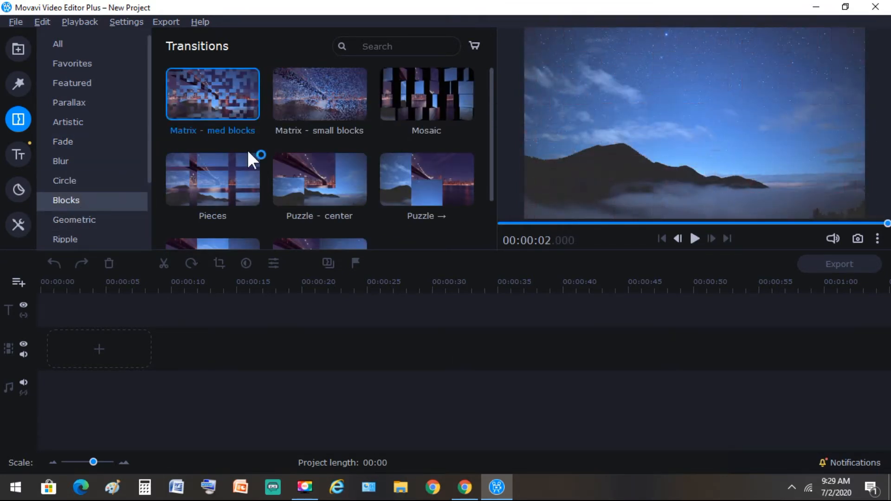
{"action": "left_click", "coordinate": [329, 102]}
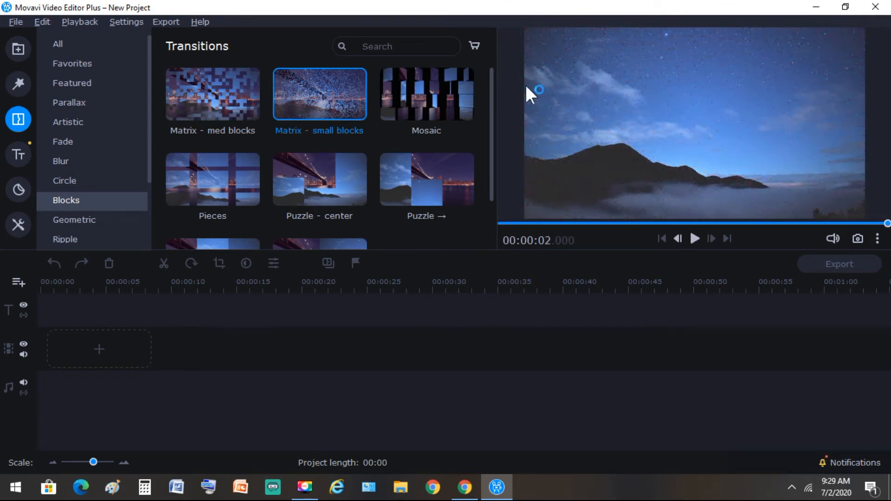
{"action": "left_click", "coordinate": [204, 182]}
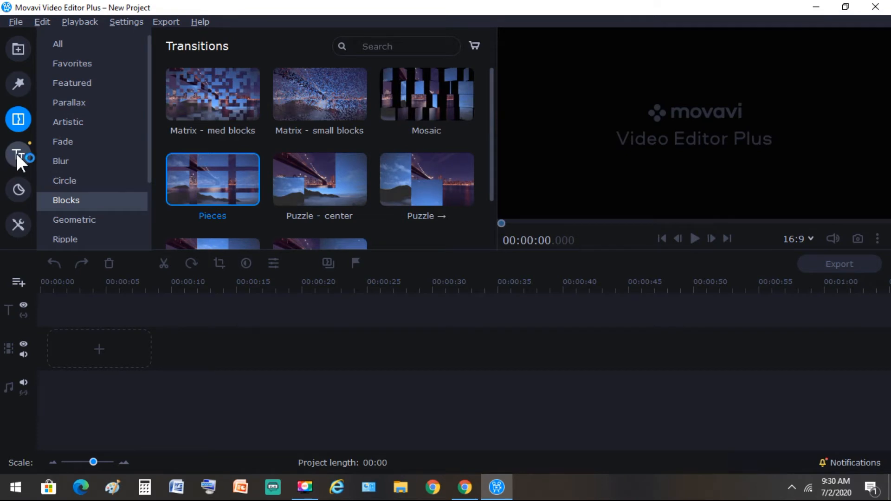
Step: Open the titles library and look through its Basic, Artistic, Opening and Speech bubbles categories
{"action": "left_click", "coordinate": [16, 156]}
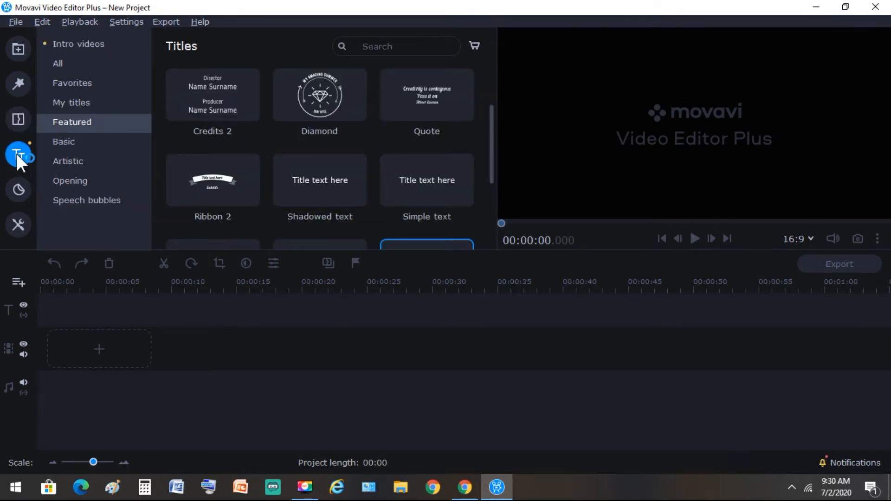
{"action": "left_click", "coordinate": [68, 140]}
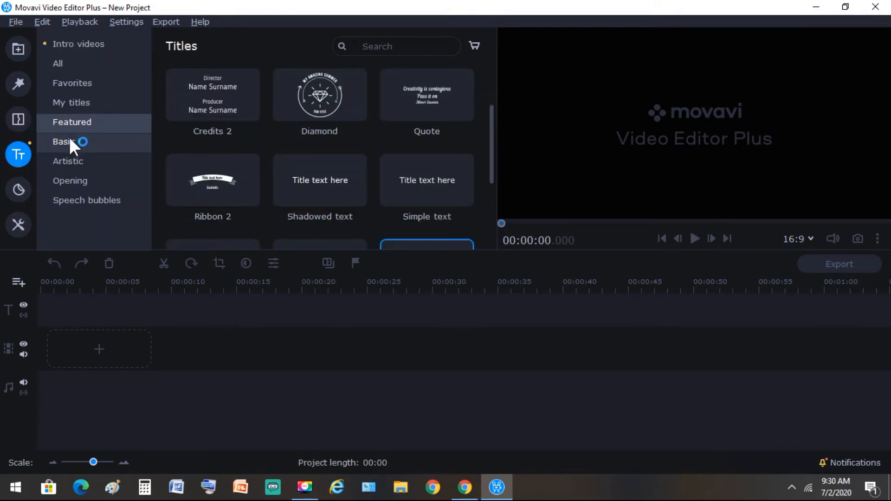
{"action": "left_click", "coordinate": [70, 156]}
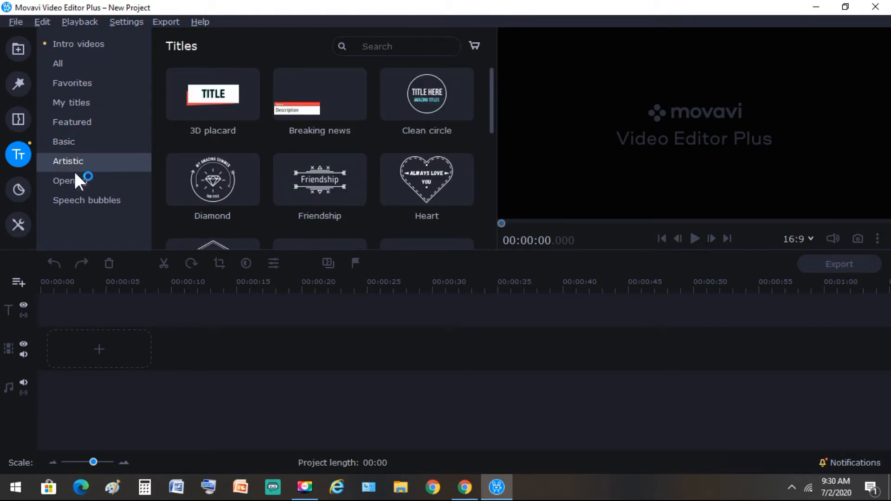
{"action": "left_click", "coordinate": [75, 180]}
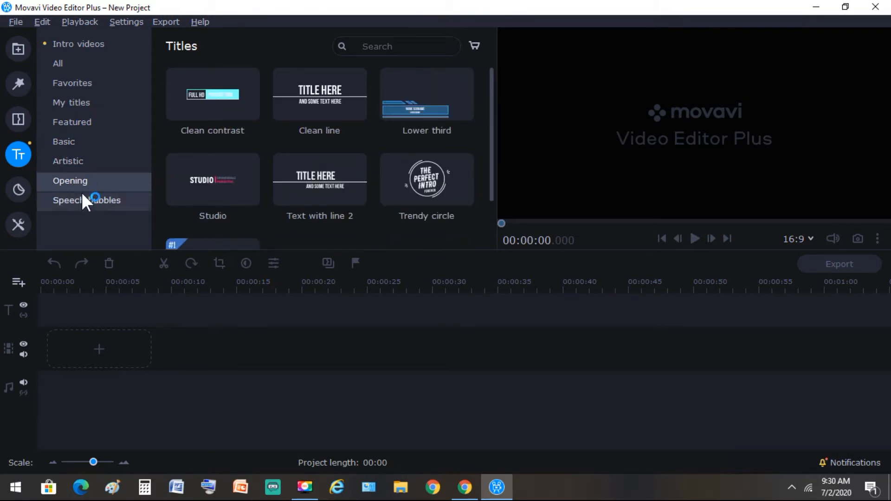
{"action": "left_click", "coordinate": [82, 198]}
Step: Preview the Trendy circle and Text with line 2 titles from the Opening category
{"action": "left_click", "coordinate": [70, 181]}
{"action": "left_click", "coordinate": [427, 179]}
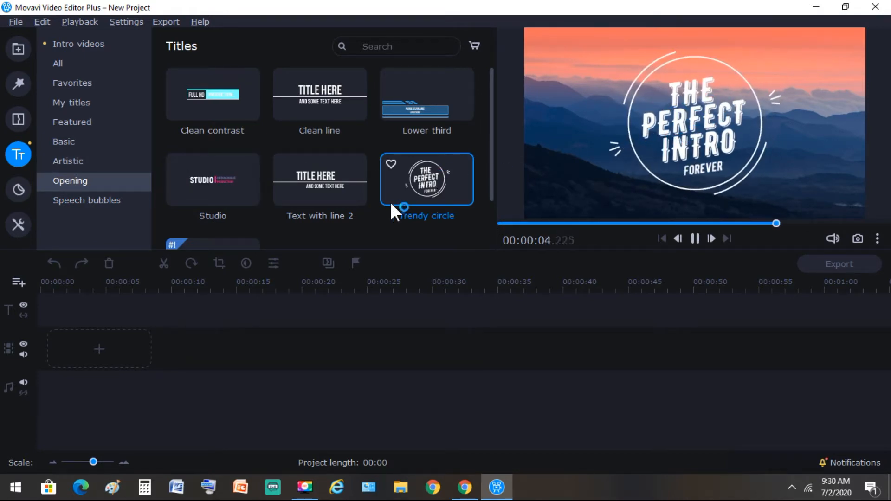
{"action": "left_click", "coordinate": [318, 188]}
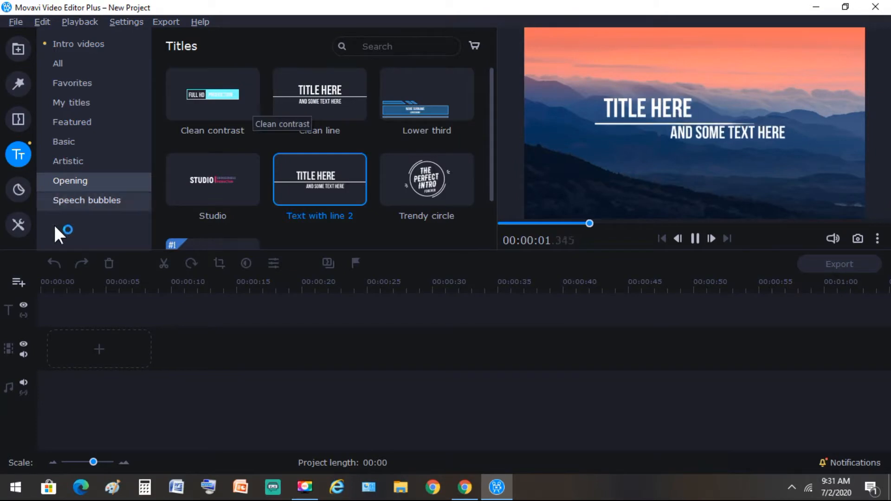
Step: Open the stickers library and look through its Signs, Arrows, Highlighting and Shapes categories
{"action": "left_click", "coordinate": [20, 187]}
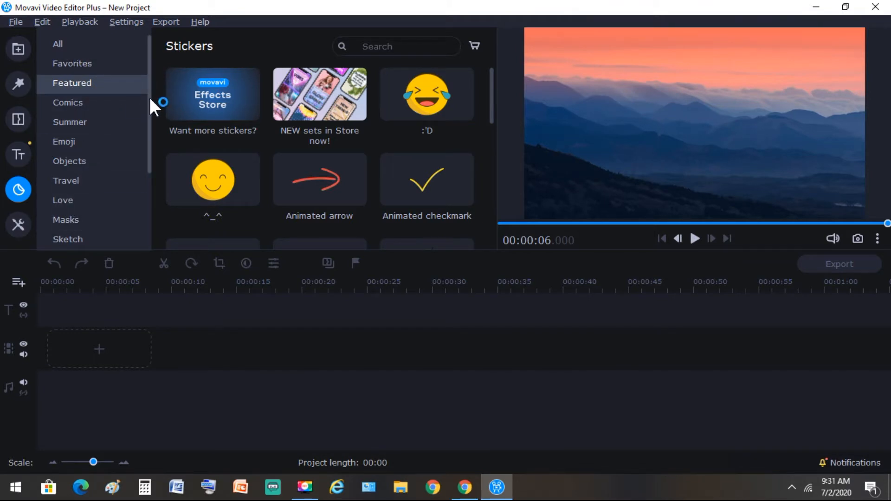
{"action": "left_click_drag", "start_coordinate": [149, 96], "coordinate": [150, 190]}
{"action": "left_click", "coordinate": [61, 218]}
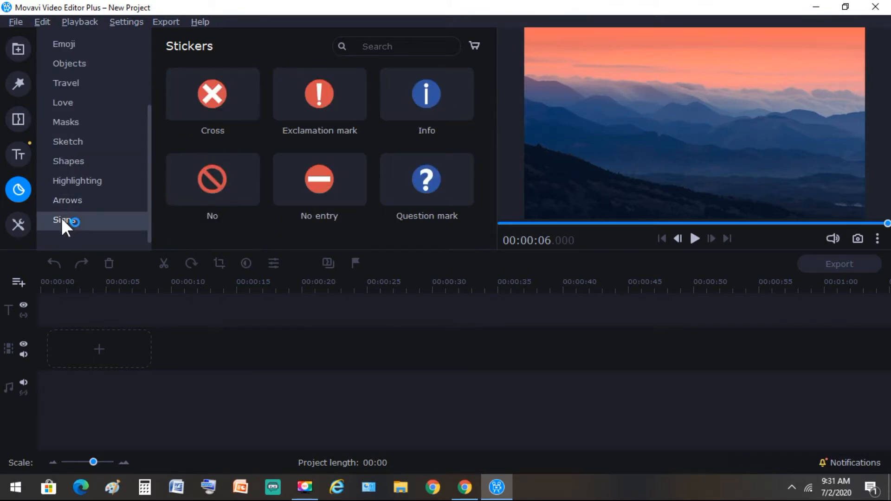
{"action": "left_click", "coordinate": [61, 197]}
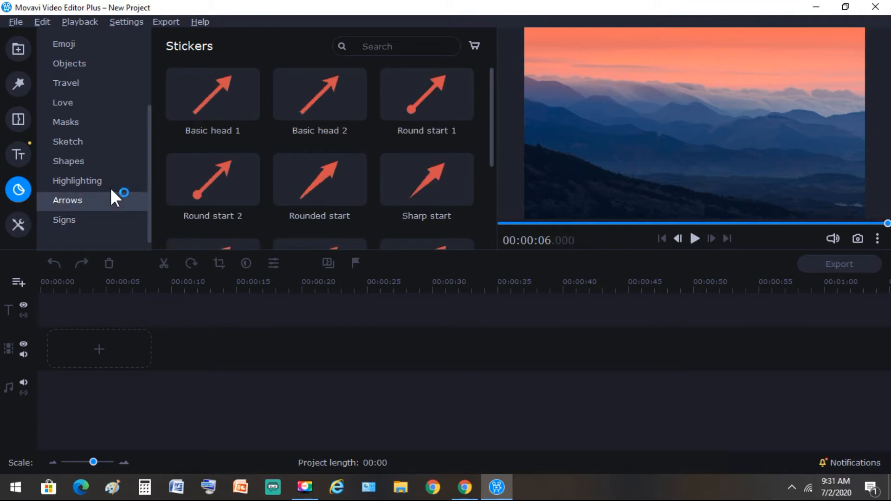
{"action": "left_click", "coordinate": [97, 183]}
{"action": "left_click", "coordinate": [63, 159]}
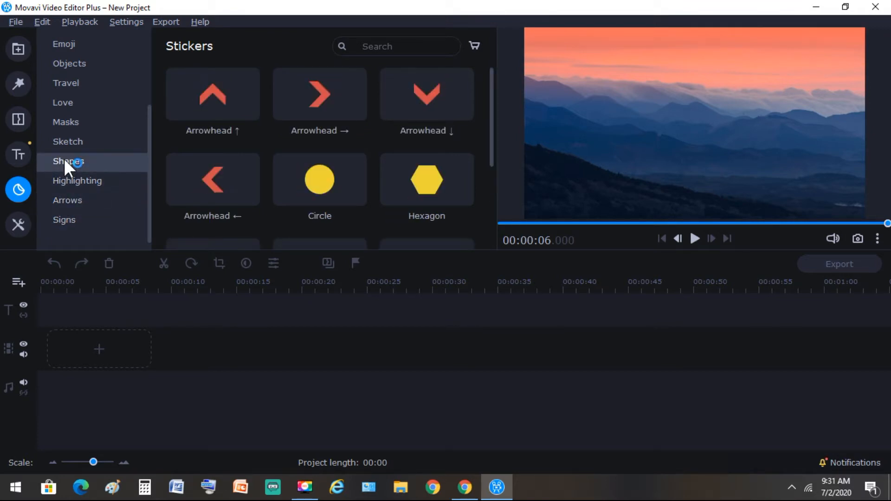
Step: Place the Animated oval sticker from the Sketch category on the video frame, enlarge it and move it near the frame's centre
{"action": "left_click", "coordinate": [66, 140]}
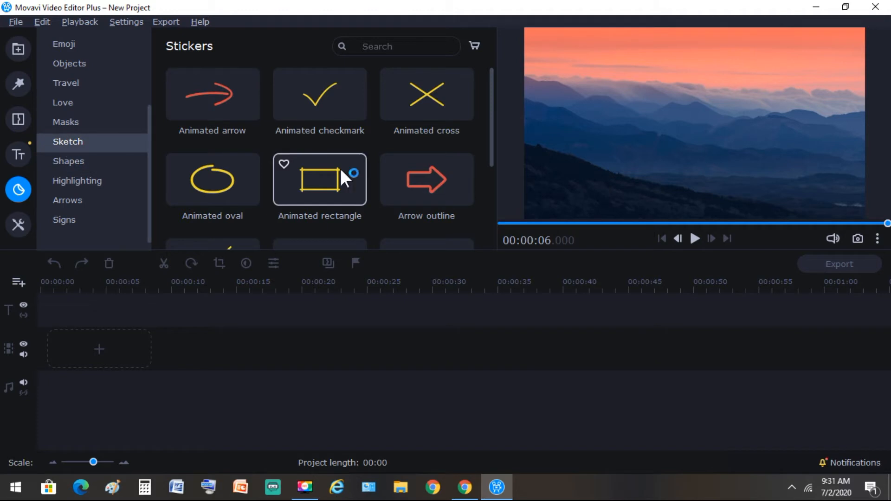
{"action": "left_click_drag", "start_coordinate": [213, 171], "coordinate": [689, 77]}
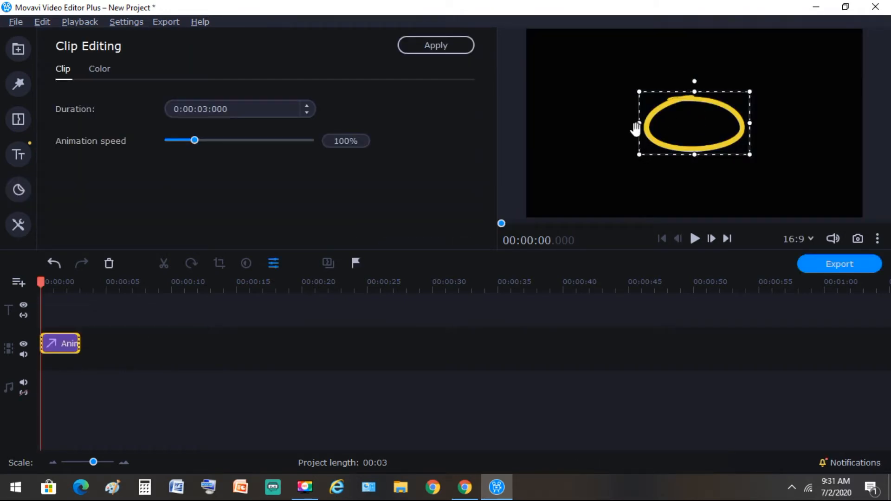
{"action": "left_click_drag", "start_coordinate": [639, 154], "coordinate": [539, 205]}
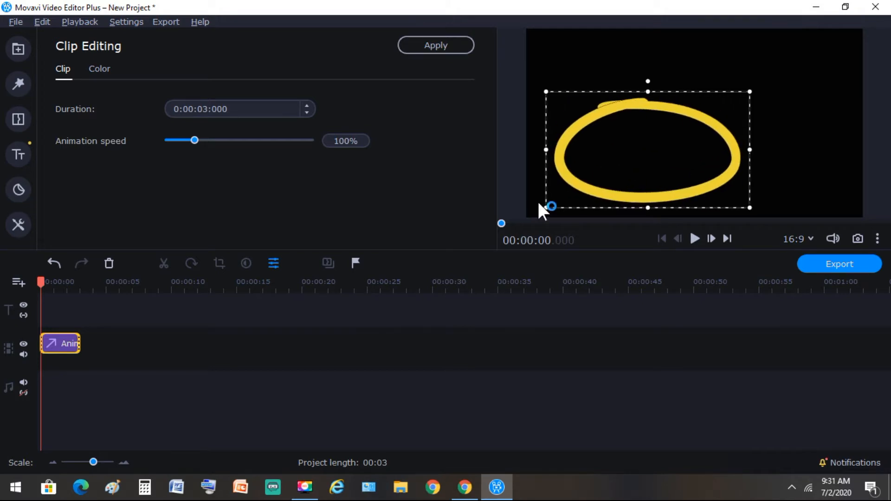
{"action": "left_click_drag", "start_coordinate": [744, 91], "coordinate": [762, 85]}
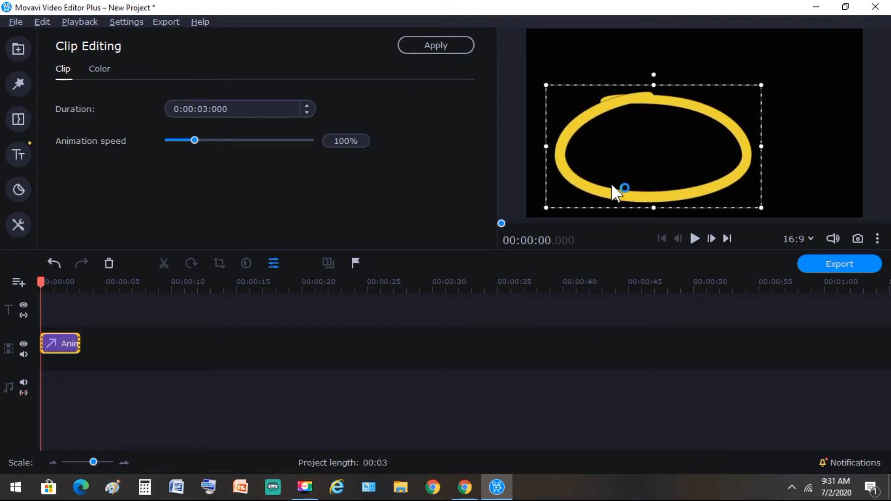
{"action": "left_click_drag", "start_coordinate": [622, 169], "coordinate": [673, 135]}
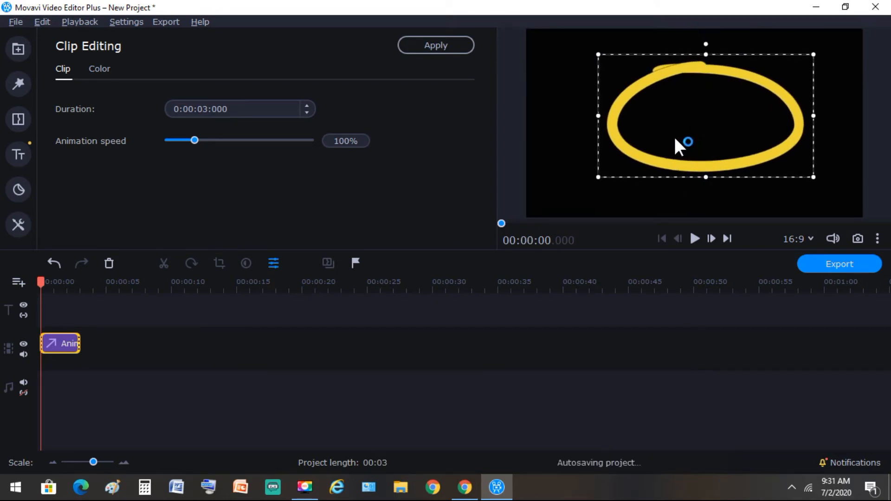
Step: Add the crying :'( sticker from the Emoji category to the video frame and shrink it slightly
{"action": "left_click", "coordinate": [19, 190]}
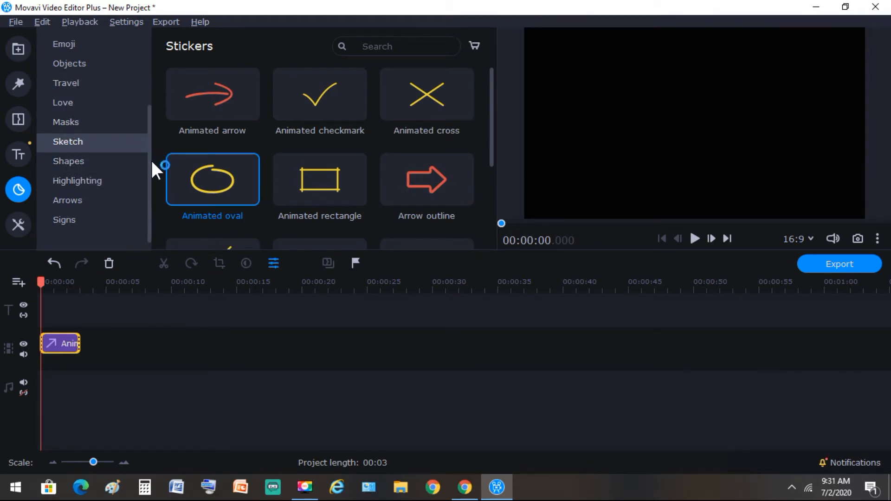
{"action": "left_click_drag", "start_coordinate": [150, 125], "coordinate": [147, 71]}
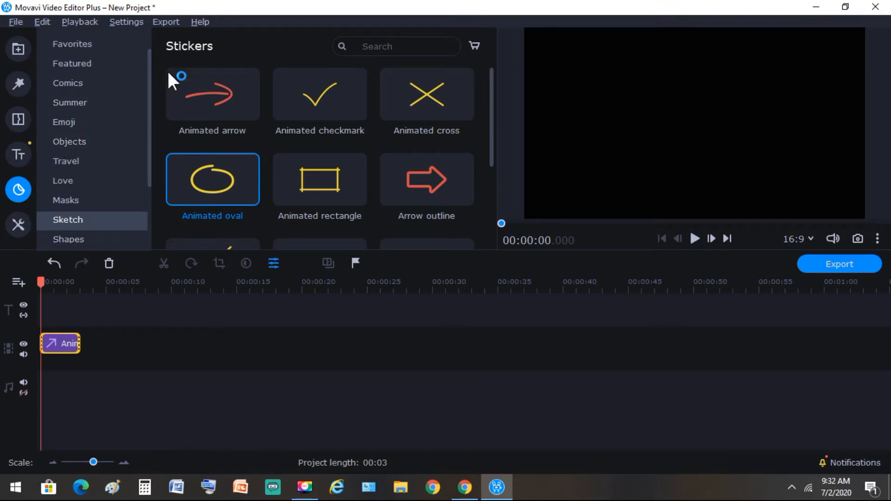
{"action": "left_click", "coordinate": [79, 121]}
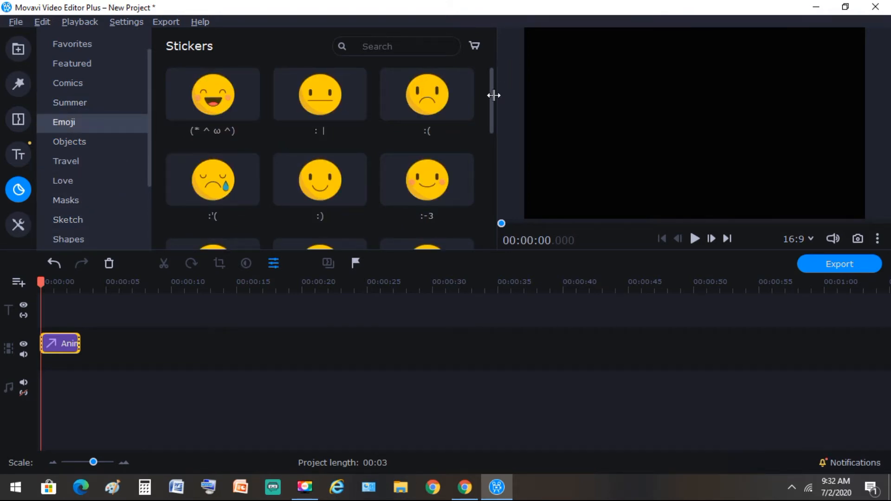
{"action": "left_click_drag", "start_coordinate": [249, 174], "coordinate": [648, 83]}
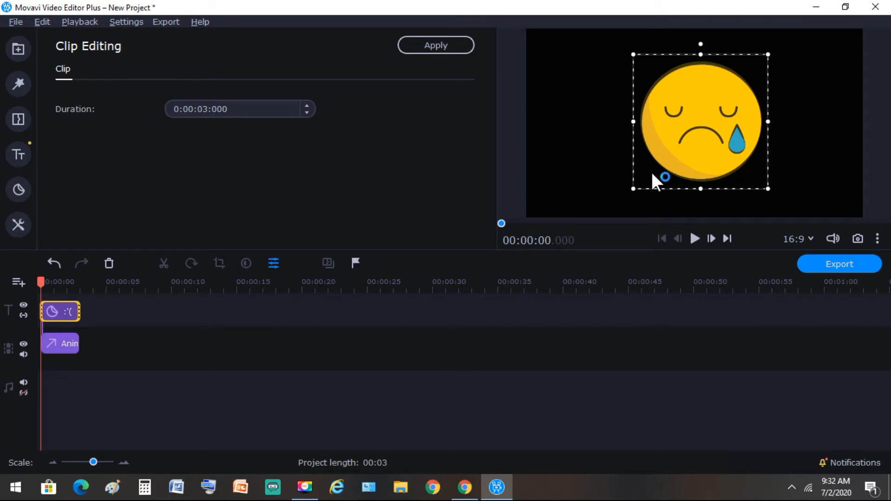
{"action": "left_click_drag", "start_coordinate": [636, 188], "coordinate": [652, 169]}
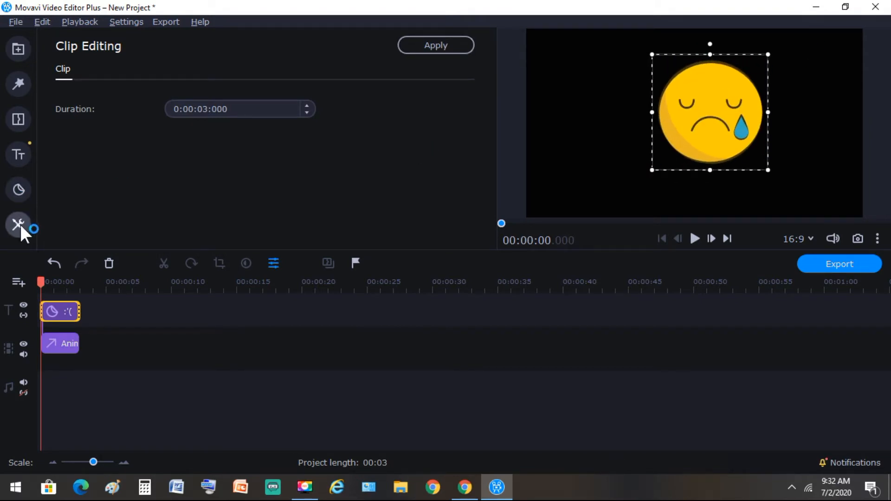
Step: Delete the animated oval clip from the video track, together with its linked emoji sticker
{"action": "left_click", "coordinate": [53, 335]}
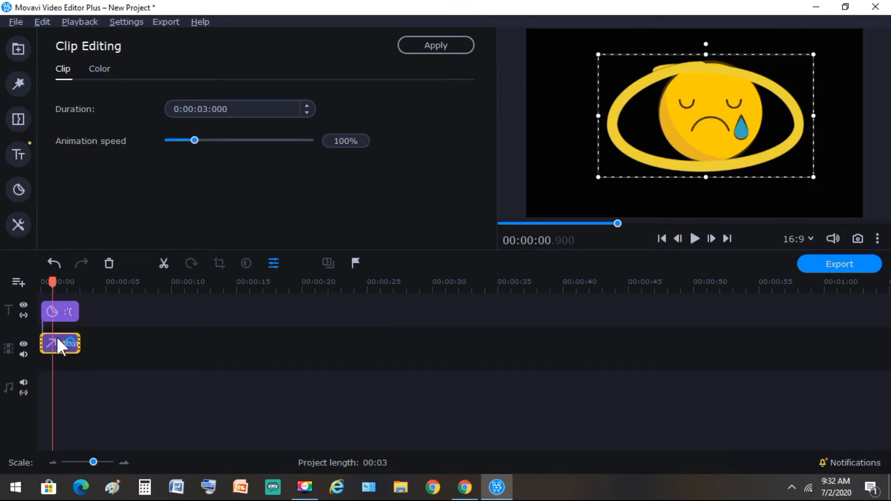
{"action": "key", "text": "Delete"}
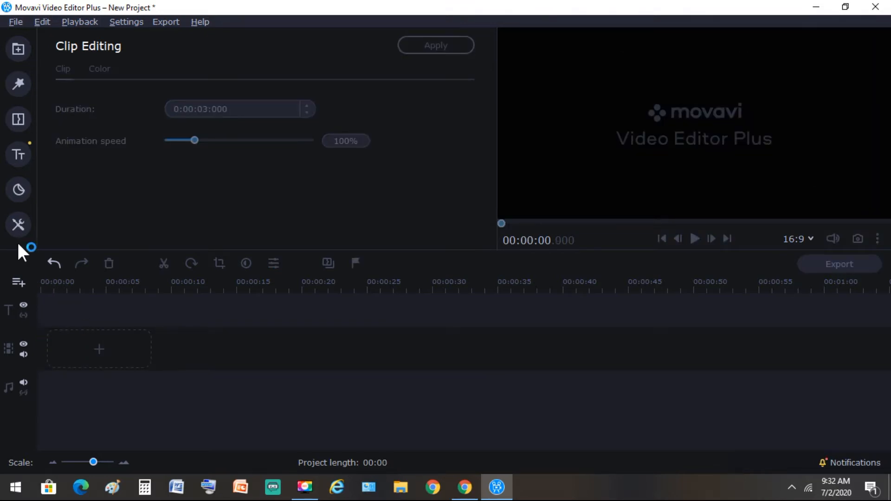
Step: View the collection of video editing tools
{"action": "left_click", "coordinate": [19, 226]}
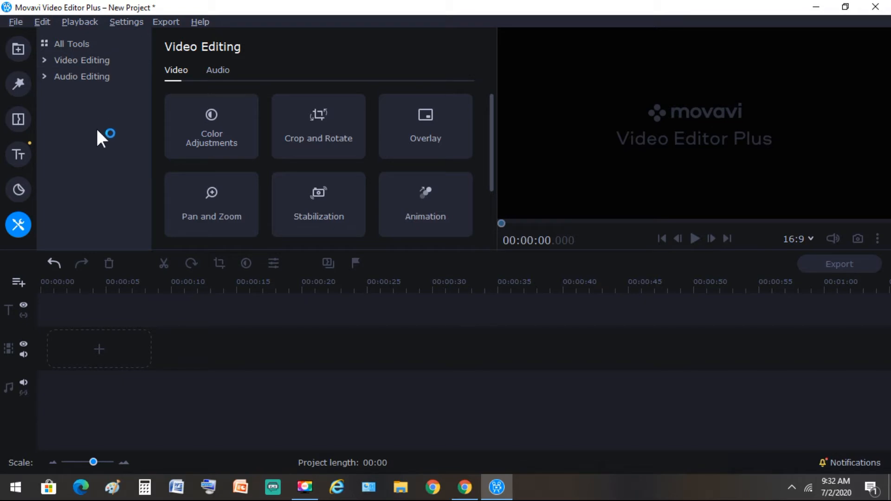
Step: Browse the video editing tools, viewing the Color Adjustments, Overlay and Logo options
{"action": "left_click", "coordinate": [211, 136]}
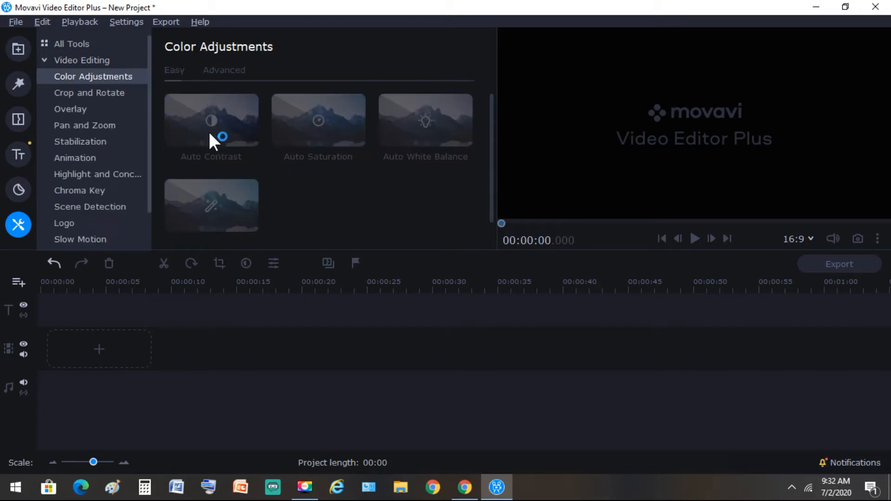
{"action": "left_click", "coordinate": [76, 59]}
{"action": "left_click", "coordinate": [74, 91]}
{"action": "left_click", "coordinate": [77, 75]}
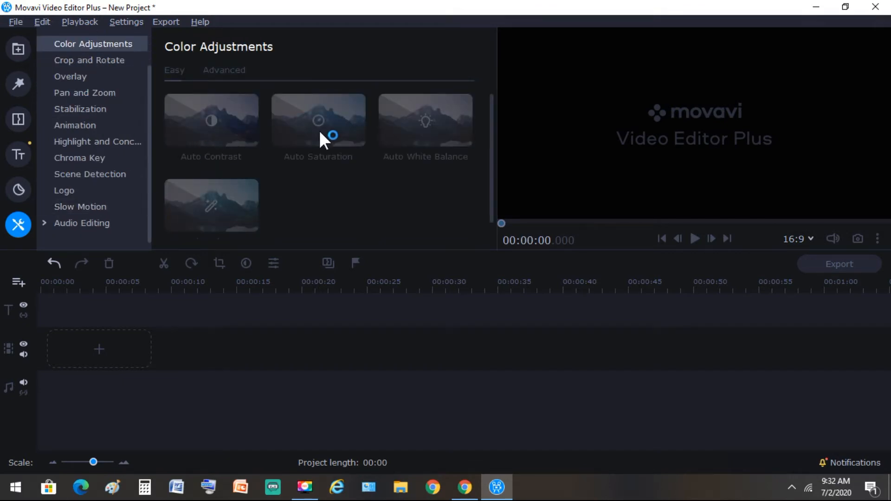
{"action": "scroll", "coordinate": [88, 150], "scroll_direction": "up", "scroll_amount": 2}
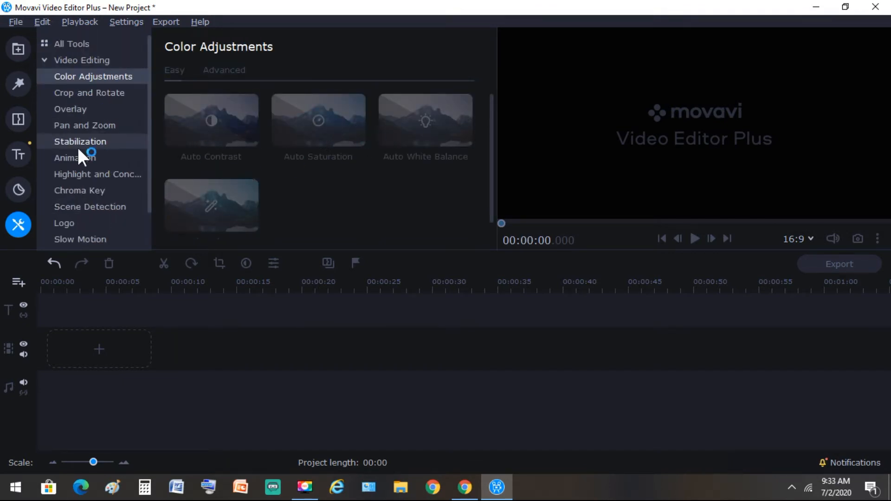
{"action": "left_click", "coordinate": [88, 114]}
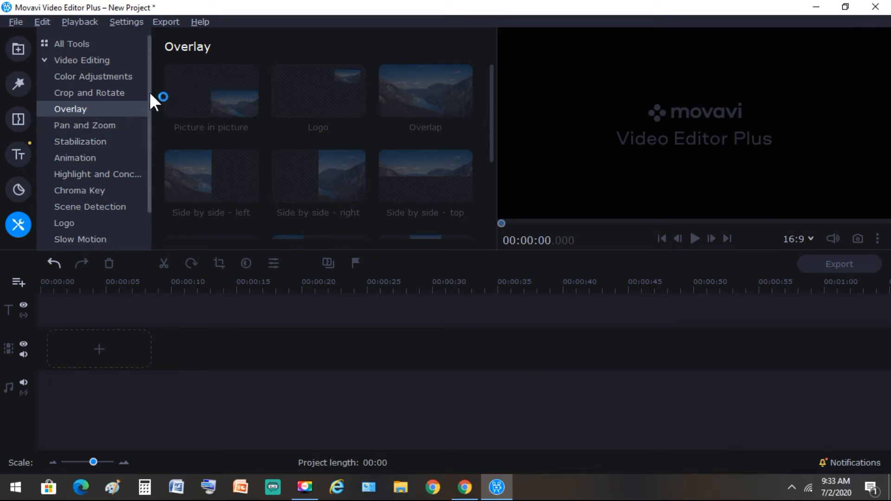
{"action": "scroll", "coordinate": [146, 172], "scroll_direction": "down", "scroll_amount": 1}
{"action": "left_click", "coordinate": [74, 190]}
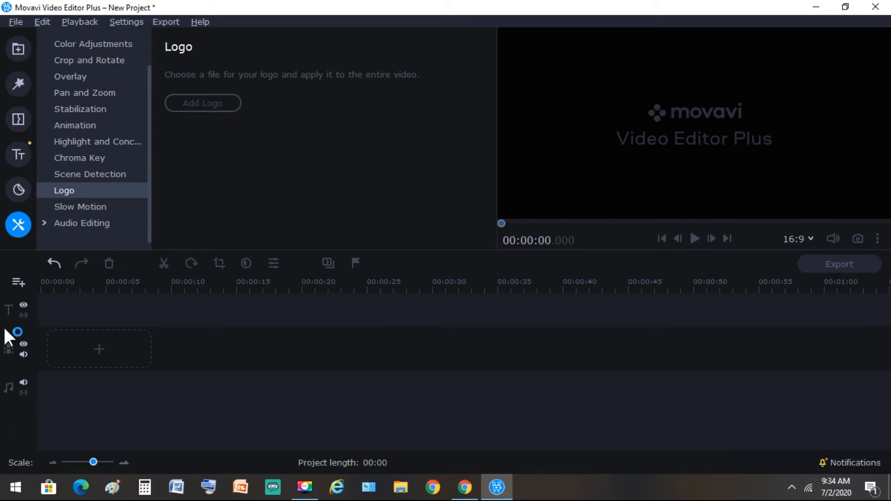
Step: View the track types that can be added to the timeline, and return to the Color Adjustments tools
{"action": "left_click", "coordinate": [20, 281]}
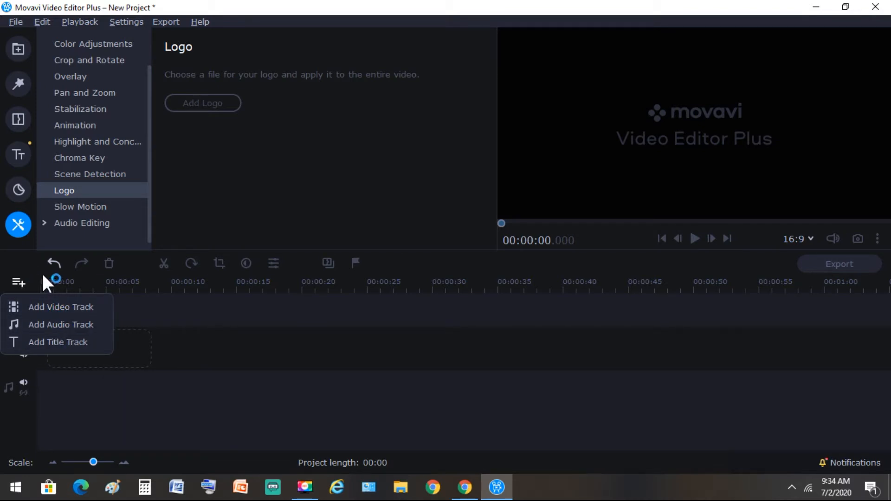
{"action": "left_click", "coordinate": [190, 305]}
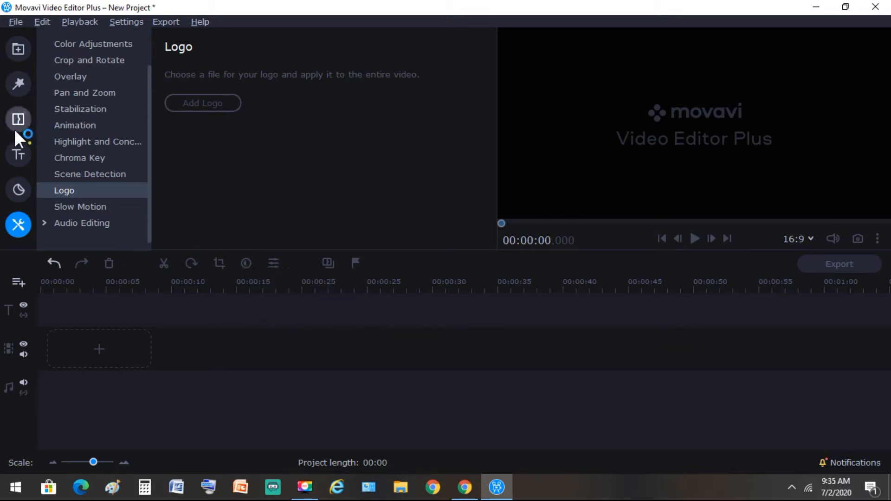
{"action": "left_click", "coordinate": [78, 46]}
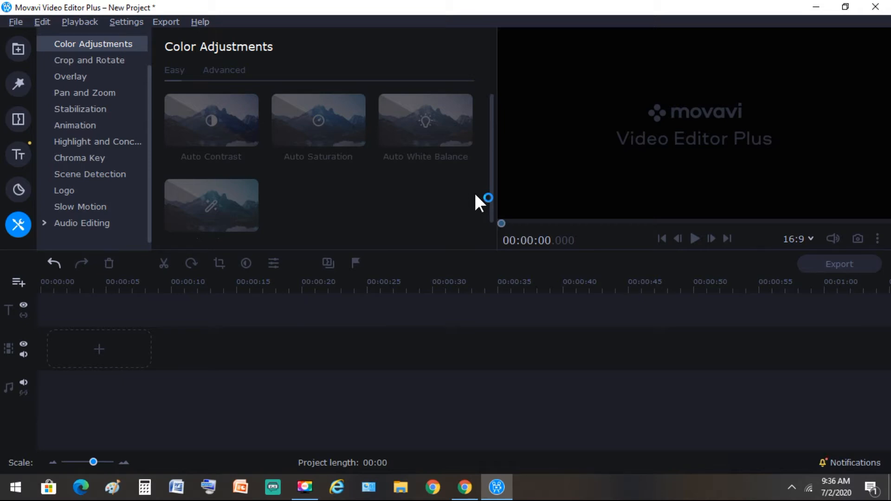
Step: Import the files DSC_0038 and video_20200416_165158 from the Videos folder into the media bin
{"action": "left_click", "coordinate": [26, 53]}
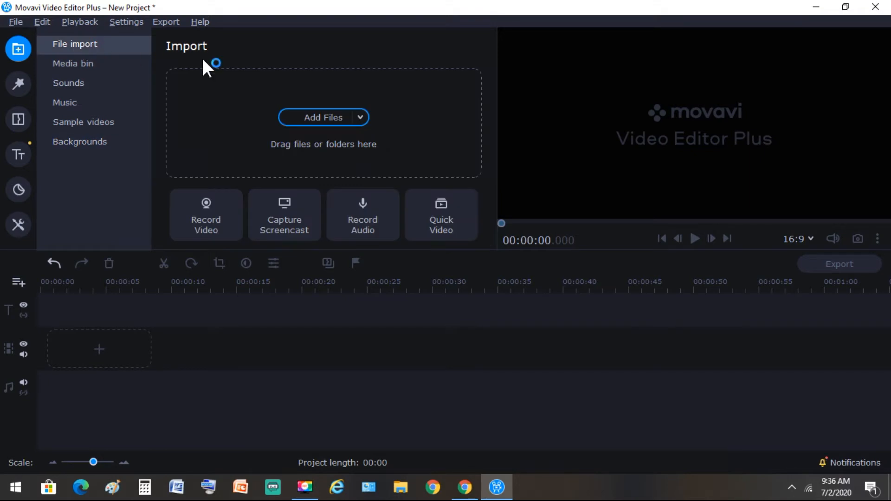
{"action": "left_click", "coordinate": [317, 117]}
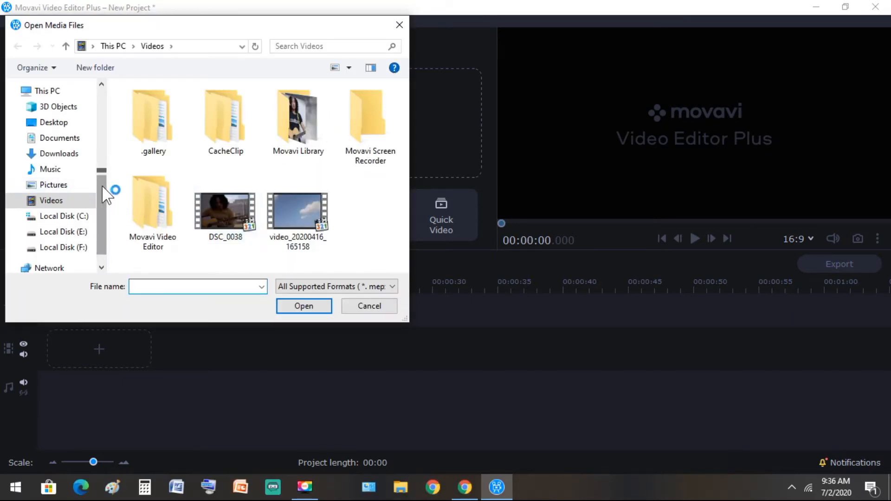
{"action": "left_click_drag", "start_coordinate": [101, 200], "coordinate": [100, 268]}
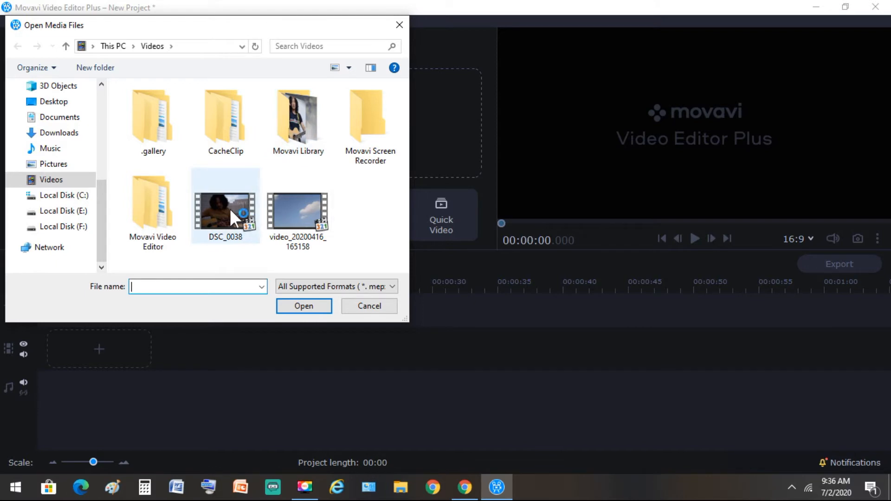
{"action": "left_click_drag", "start_coordinate": [364, 214], "coordinate": [232, 207]}
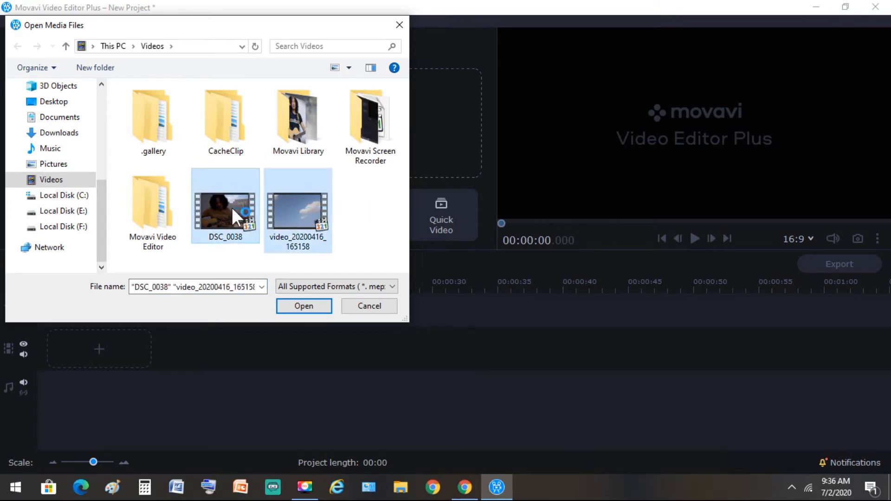
{"action": "left_click", "coordinate": [306, 306]}
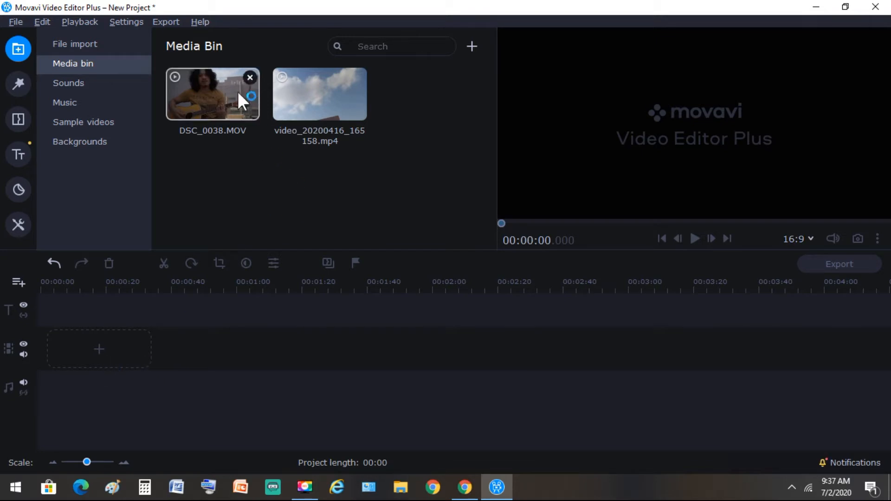
Step: Preview DSC_0038.MOV from the media bin and place it at the start of the video track
{"action": "double_click", "coordinate": [193, 91]}
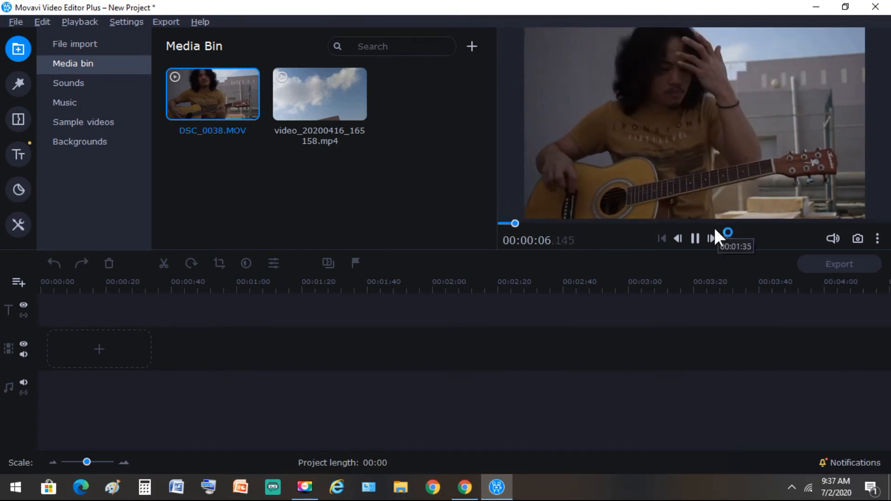
{"action": "left_click", "coordinate": [695, 239]}
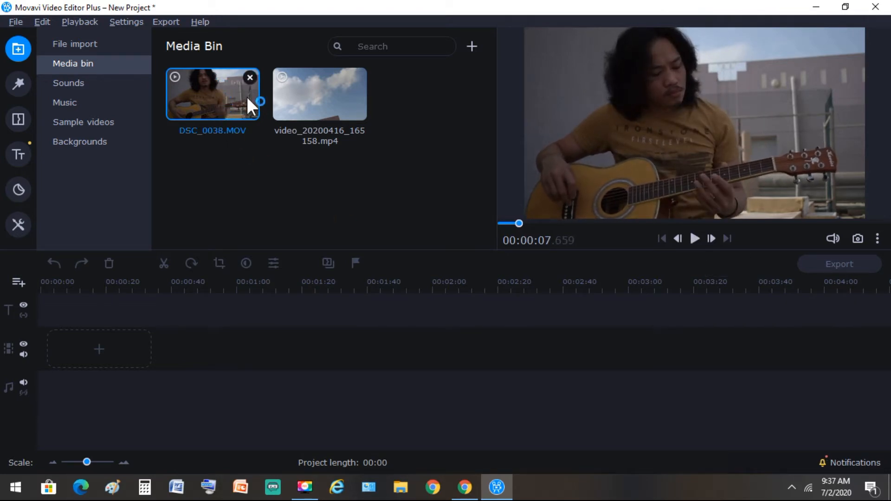
{"action": "left_click_drag", "start_coordinate": [202, 84], "coordinate": [54, 329]}
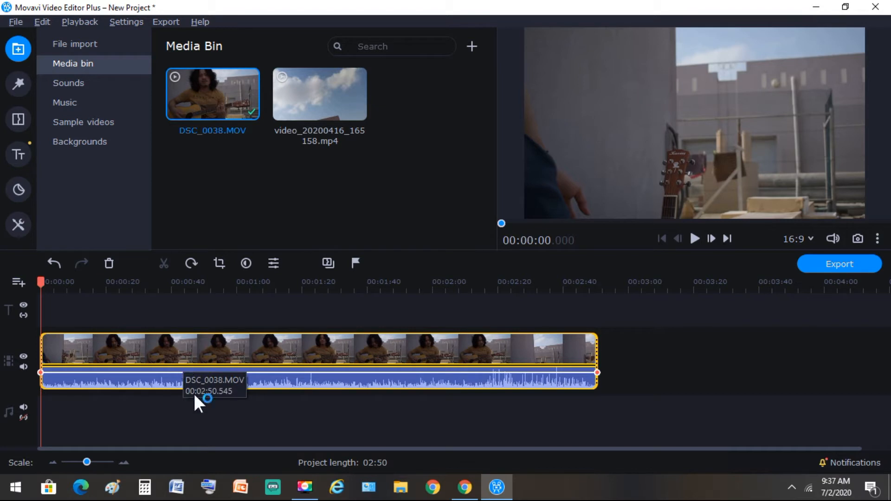
Step: Play the clip on the timeline, turn down the preview volume and replay it from the start
{"action": "key", "text": "space"}
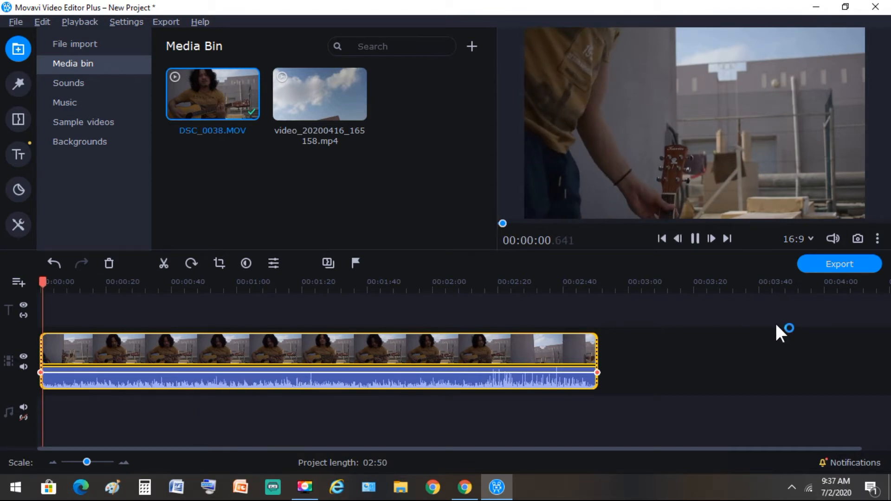
{"action": "key", "text": "space"}
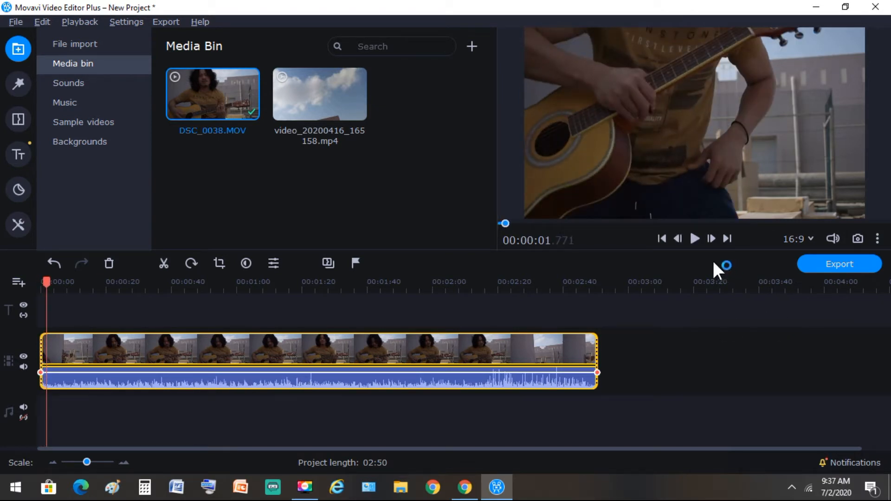
{"action": "left_click", "coordinate": [695, 238]}
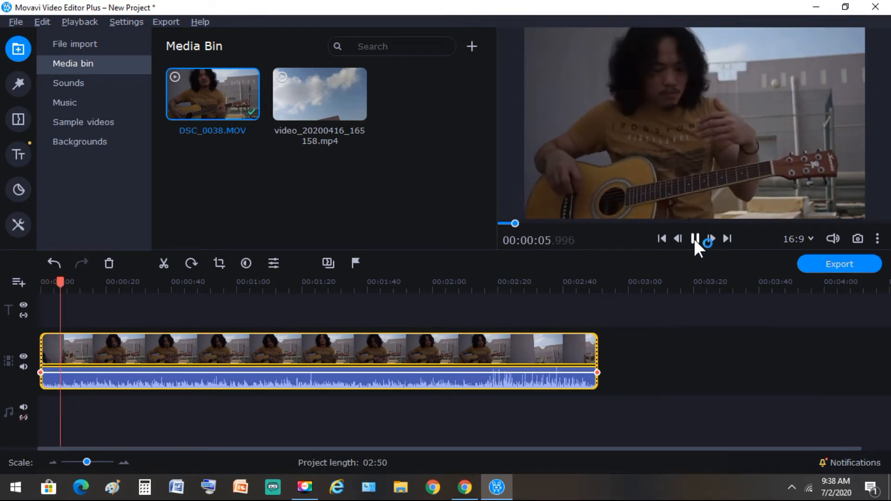
{"action": "mouse_move", "coordinate": [832, 238]}
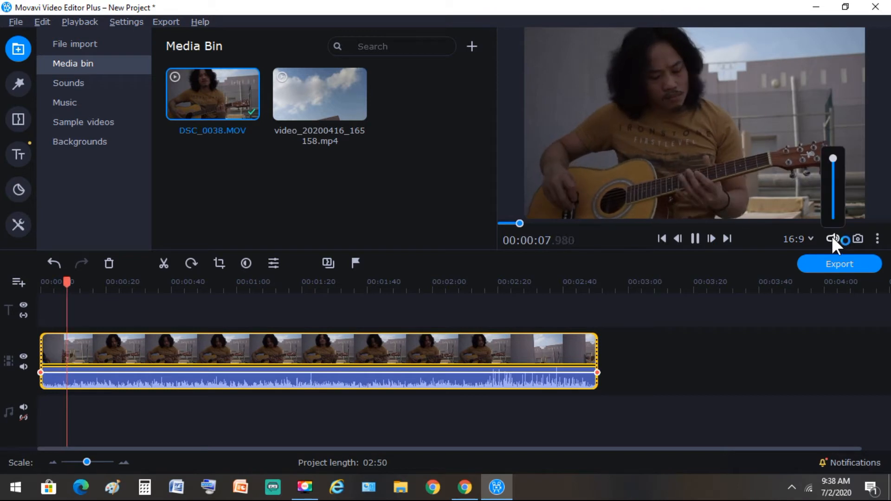
{"action": "left_click", "coordinate": [38, 288]}
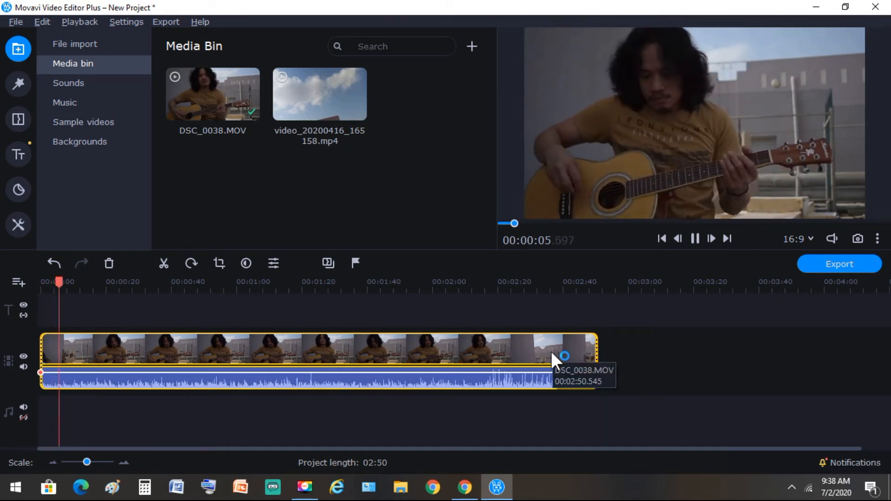
{"action": "key", "text": "space"}
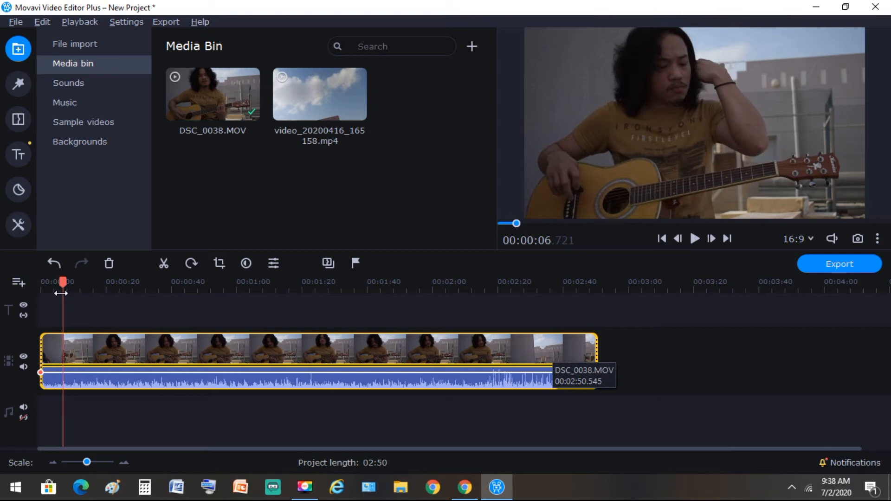
Step: Position the playhead at about 10 seconds and add a marker there without a name
{"action": "left_click_drag", "start_coordinate": [61, 283], "coordinate": [74, 284]}
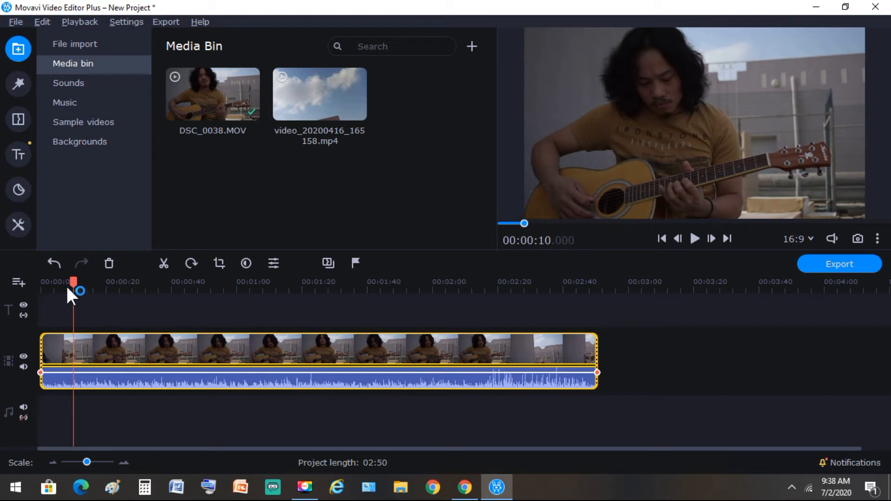
{"action": "mouse_move", "coordinate": [74, 283]}
{"action": "left_mouse_down"}
{"action": "mouse_move", "coordinate": [64, 282]}
{"action": "mouse_move", "coordinate": [71, 283]}
{"action": "left_mouse_up"}
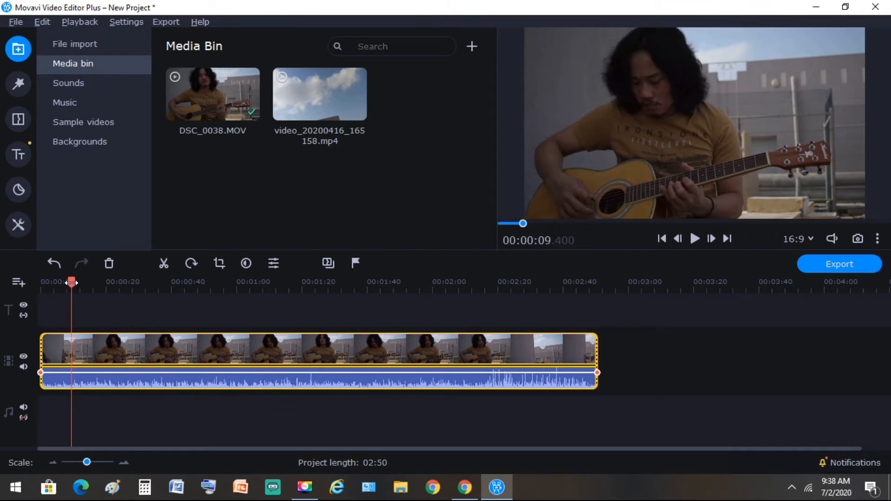
{"action": "key", "text": "space"}
{"action": "key", "text": "space"}
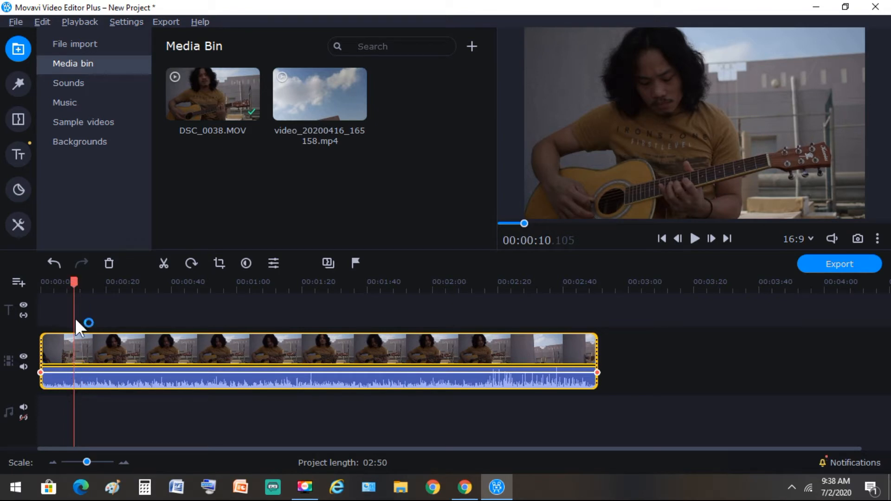
{"action": "left_click", "coordinate": [356, 261]}
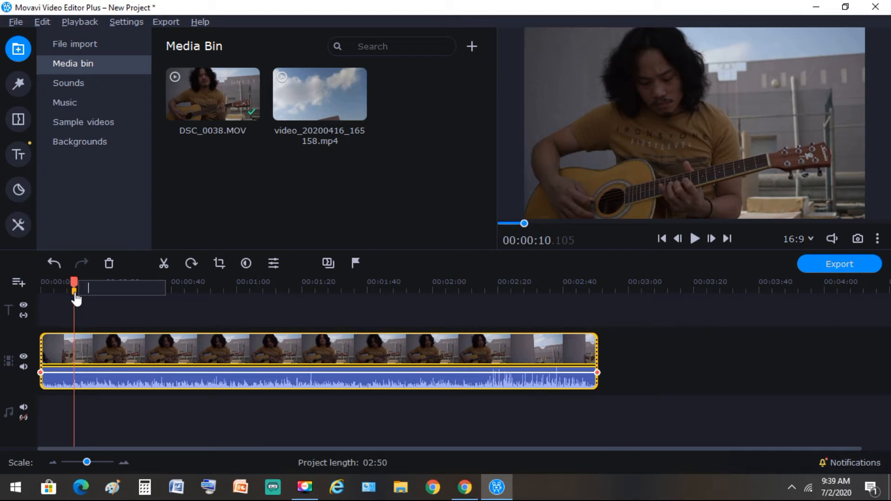
{"action": "left_click", "coordinate": [104, 348]}
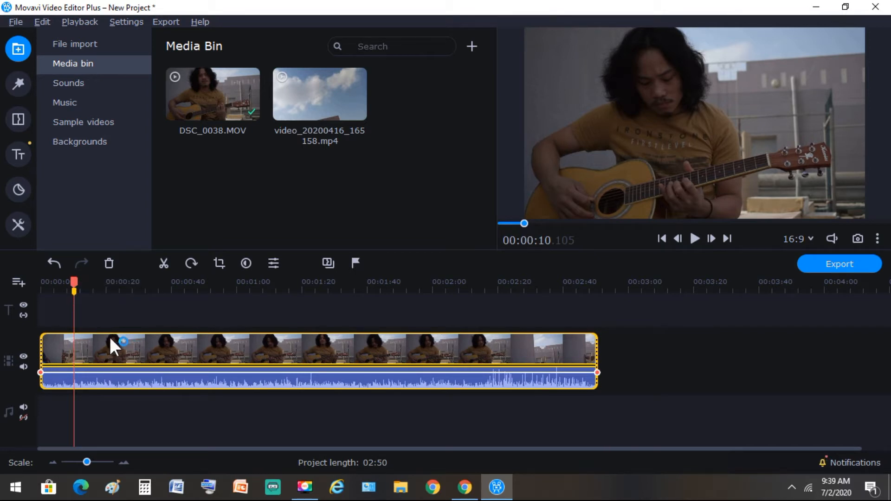
Step: Try several other playhead positions, return to the marker at about 10 seconds and split the DSC_0038.MOV clip there
{"action": "left_click", "coordinate": [109, 335]}
{"action": "left_click", "coordinate": [172, 337]}
{"action": "left_click", "coordinate": [244, 342]}
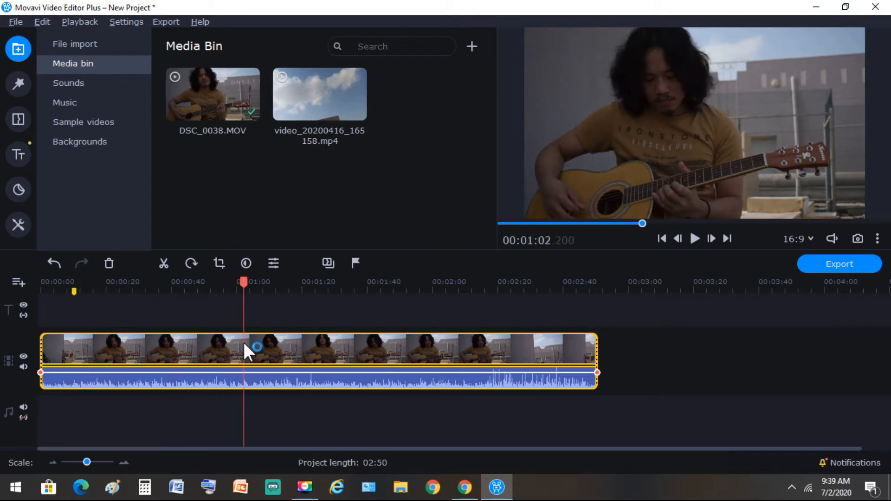
{"action": "left_click", "coordinate": [293, 342]}
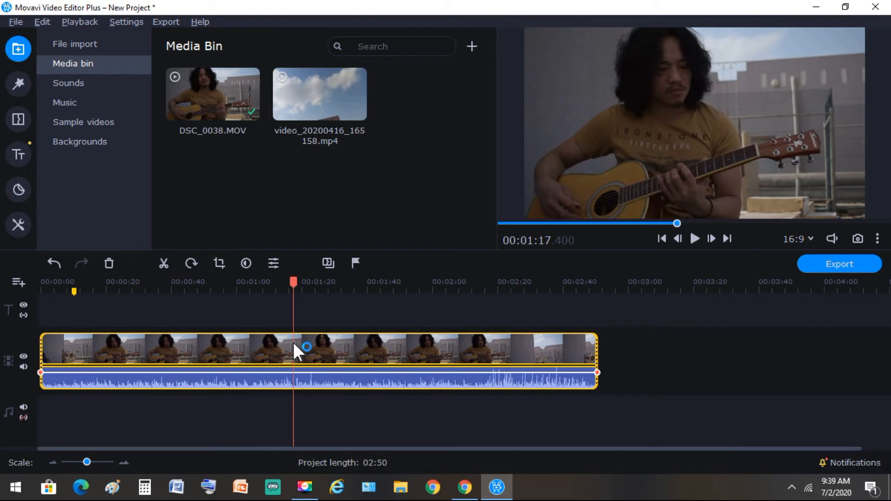
{"action": "left_click", "coordinate": [74, 292]}
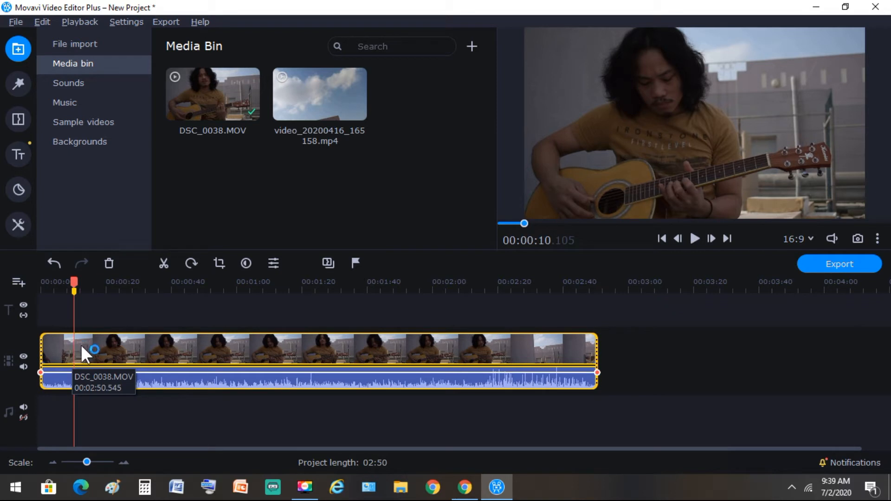
{"action": "left_click", "coordinate": [163, 263]}
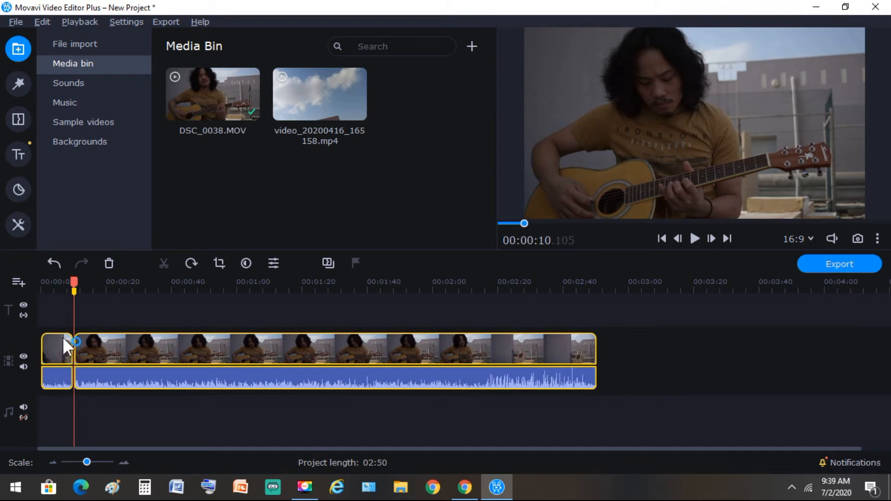
Step: Select the audio of the first split segment and briefly play that segment from about 4 seconds
{"action": "left_click", "coordinate": [103, 310]}
{"action": "left_click_drag", "start_coordinate": [70, 293], "coordinate": [27, 292]}
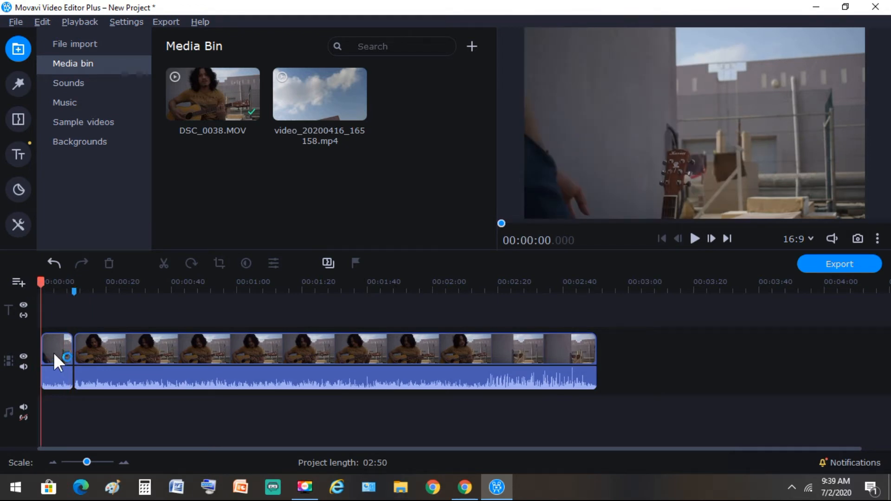
{"action": "left_click", "coordinate": [54, 374]}
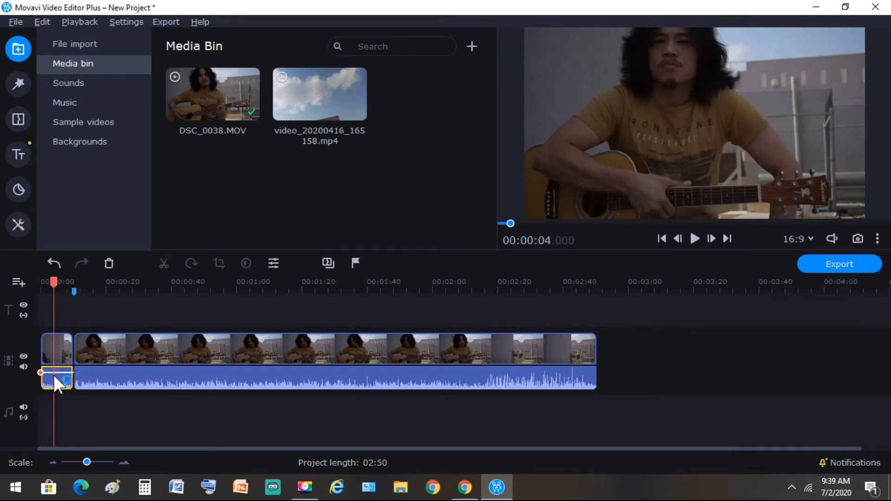
{"action": "key", "text": "space"}
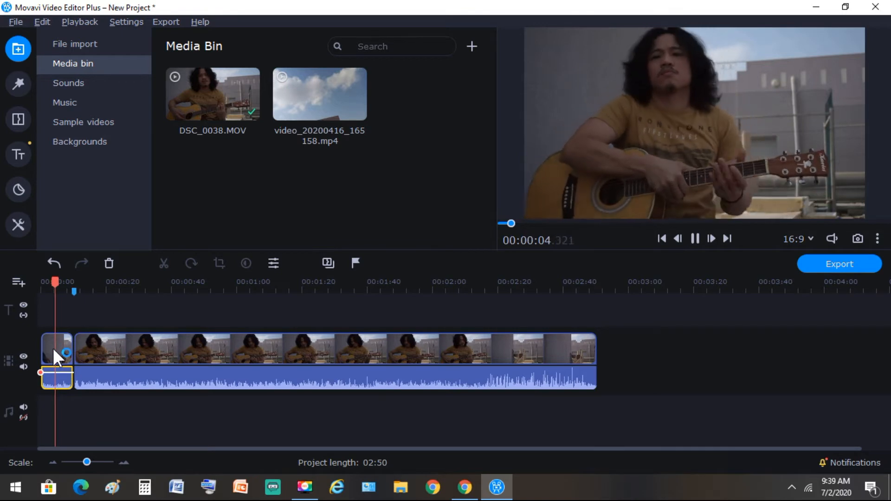
{"action": "key", "text": "space"}
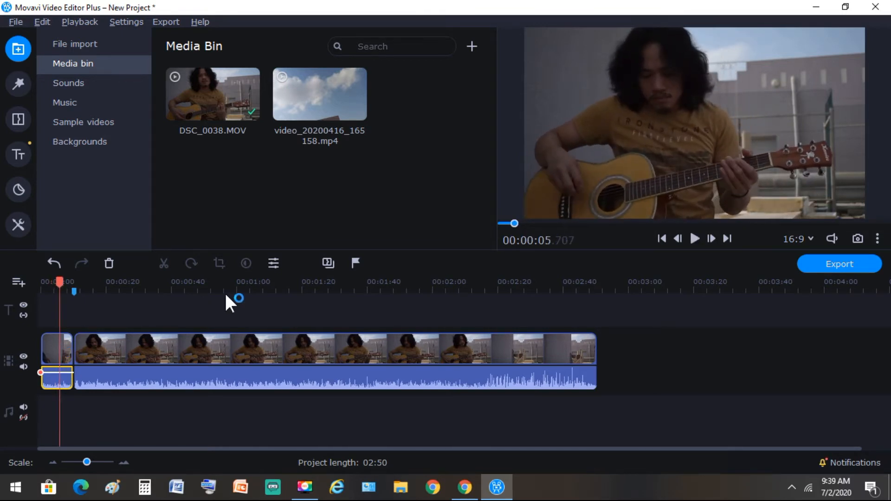
Step: Detach the audio from the first split segment of DSC_0038.MOV and delete the detached audio clip
{"action": "left_click", "coordinate": [57, 351]}
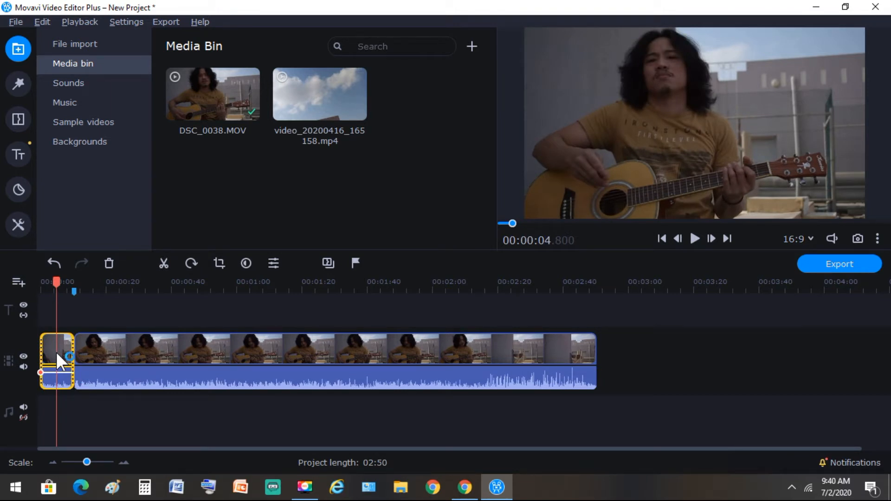
{"action": "right_click", "coordinate": [57, 352]}
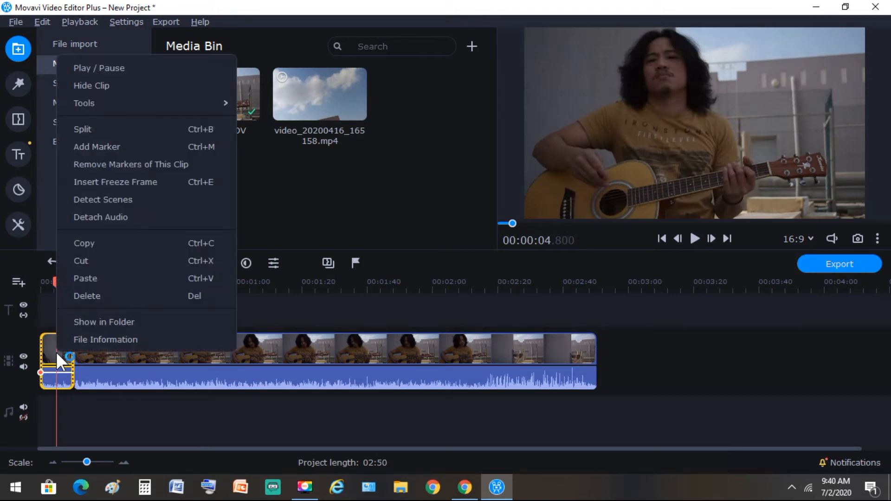
{"action": "left_click", "coordinate": [90, 216]}
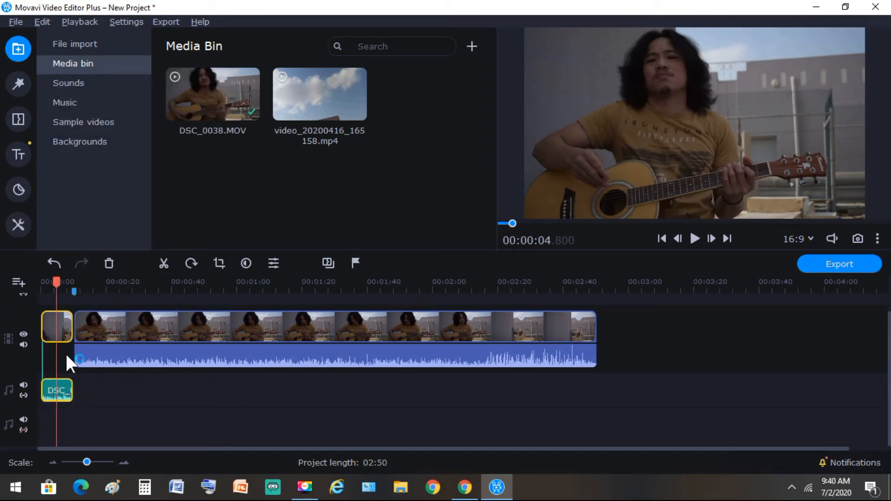
{"action": "left_click", "coordinate": [101, 334]}
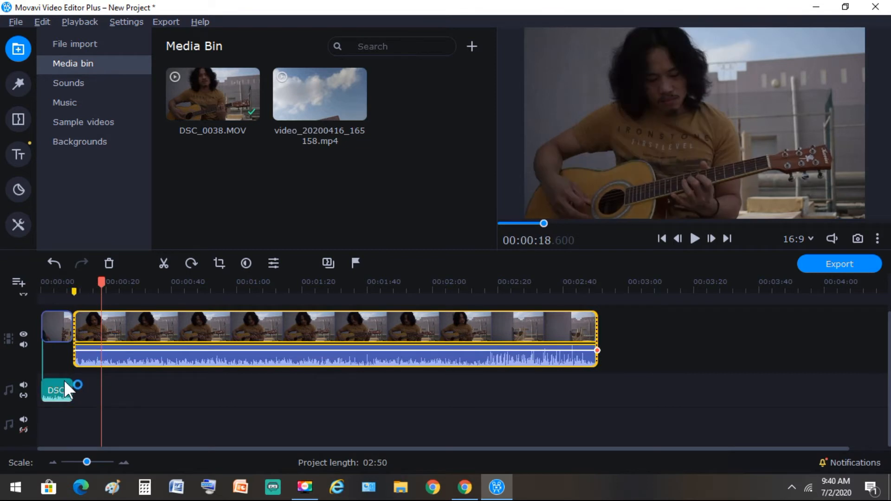
{"action": "left_click", "coordinate": [53, 394]}
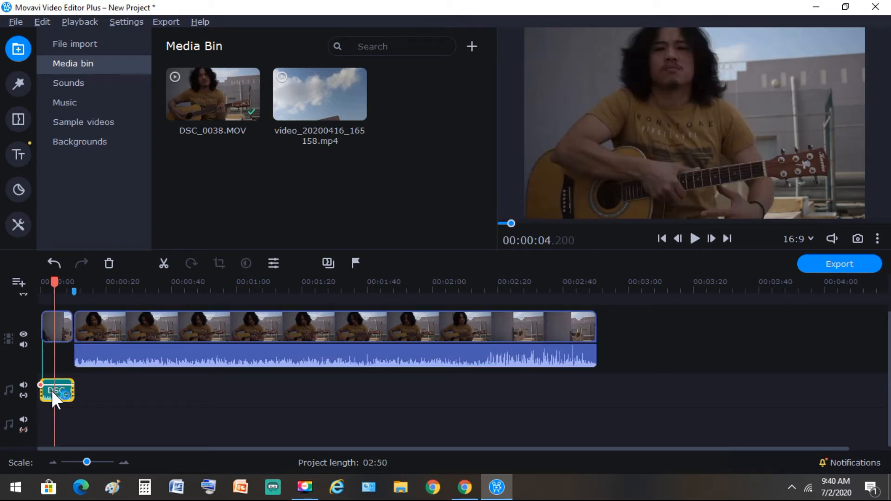
{"action": "left_click", "coordinate": [110, 261]}
Step: Play the timeline from the start to check the first segment without its audio
{"action": "key", "text": "Home"}
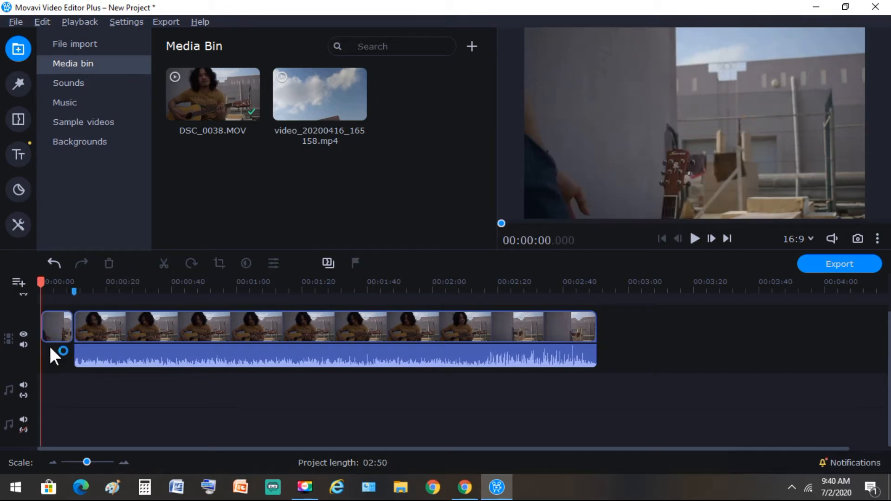
{"action": "key", "text": "space"}
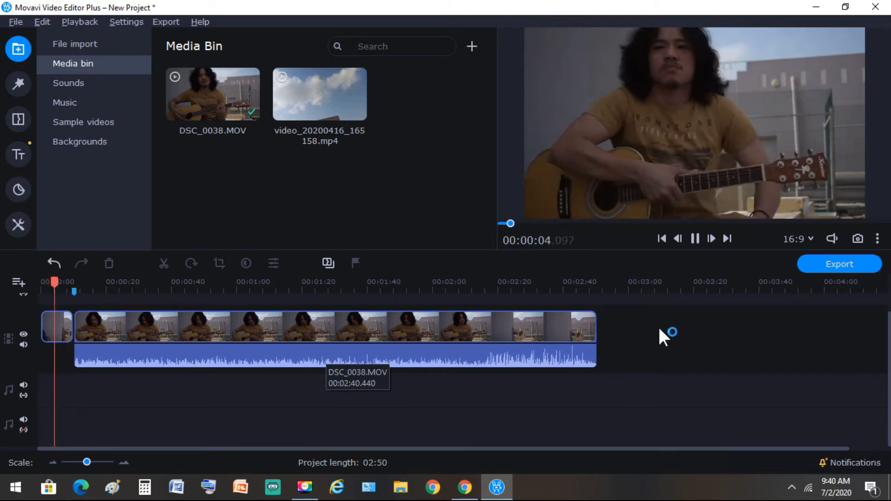
{"action": "left_click", "coordinate": [58, 315]}
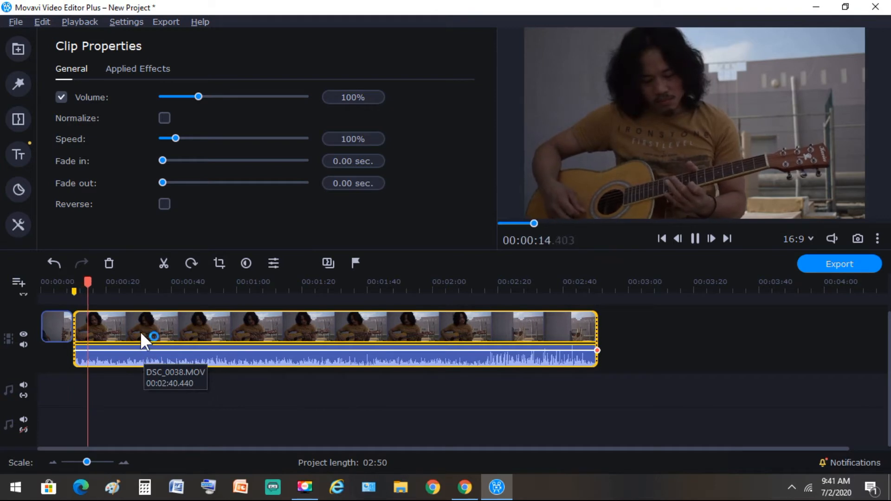
Step: Try playhead positions within the second segment, pause at about 23 seconds and split the clip there
{"action": "left_click_drag", "start_coordinate": [89, 282], "coordinate": [136, 281]}
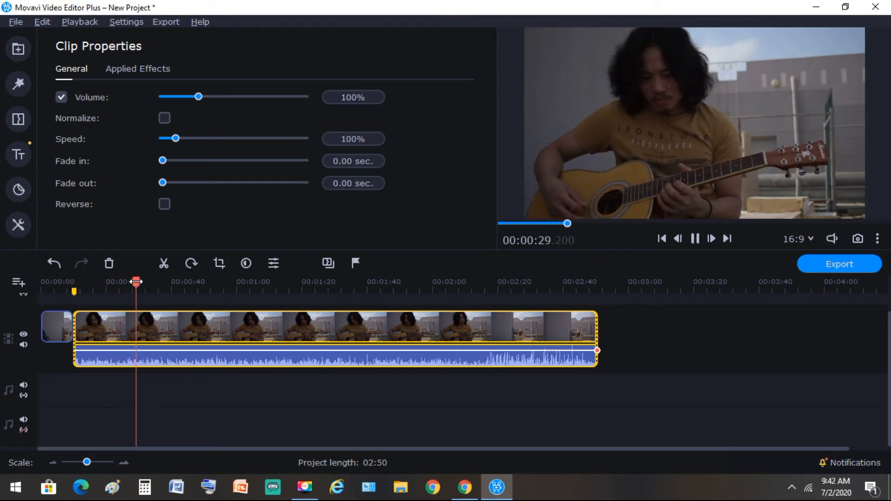
{"action": "left_click", "coordinate": [127, 327]}
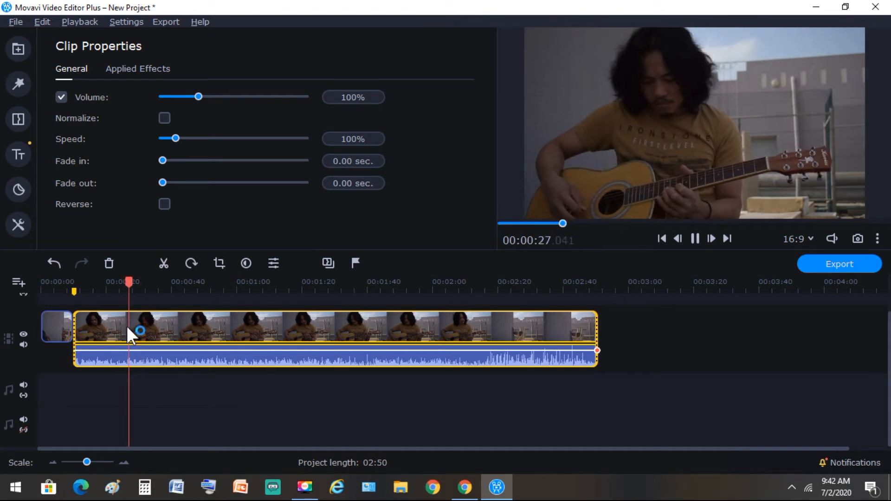
{"action": "left_click", "coordinate": [111, 328]}
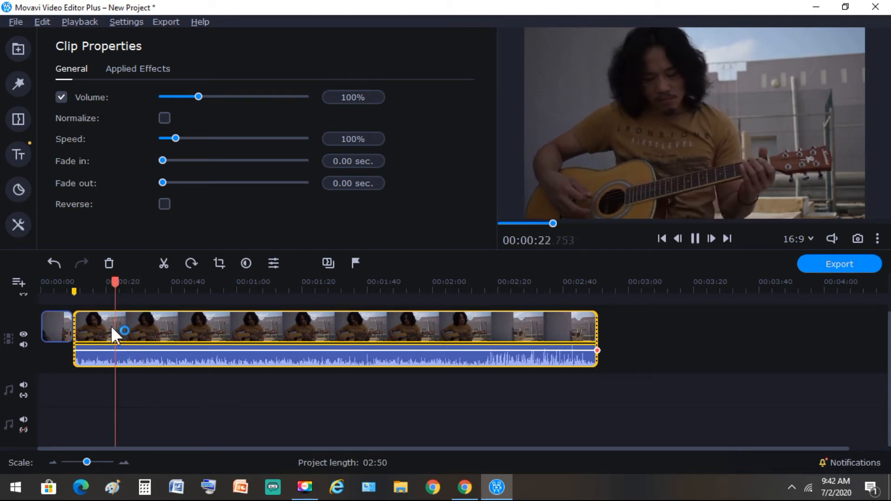
{"action": "key", "text": "space"}
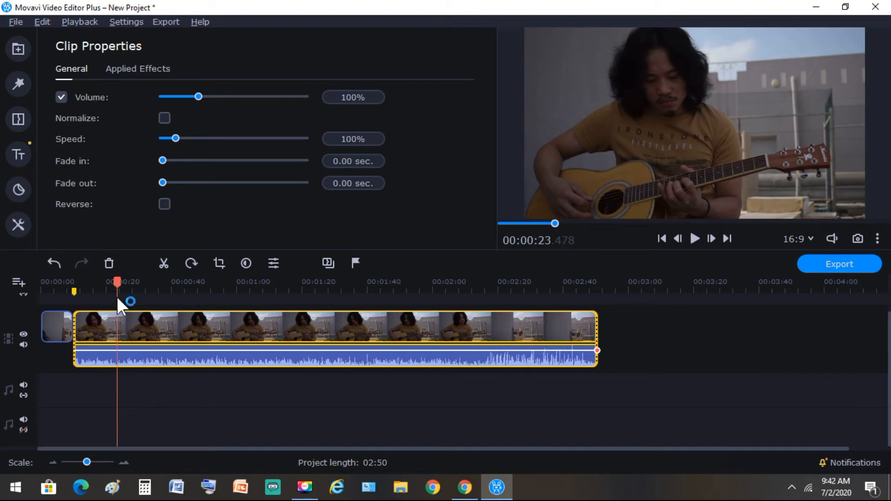
{"action": "left_click", "coordinate": [166, 263]}
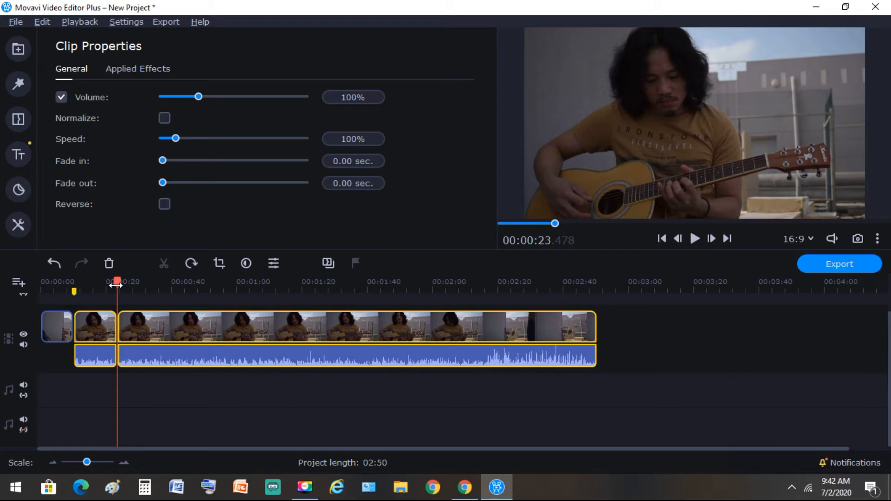
Step: Add an unnamed marker to the long remaining segment at about 1:41 and briefly play on from there
{"action": "left_click", "coordinate": [131, 327]}
{"action": "left_click", "coordinate": [126, 286]}
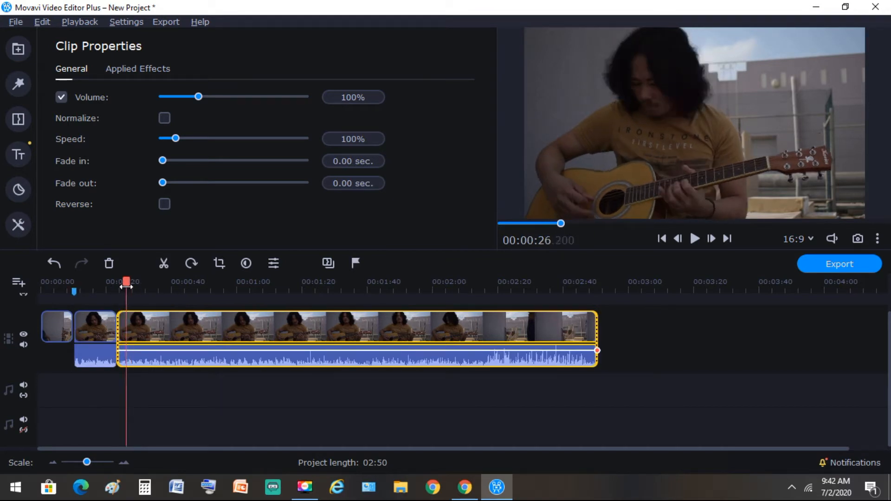
{"action": "left_click_drag", "start_coordinate": [126, 287], "coordinate": [371, 290]}
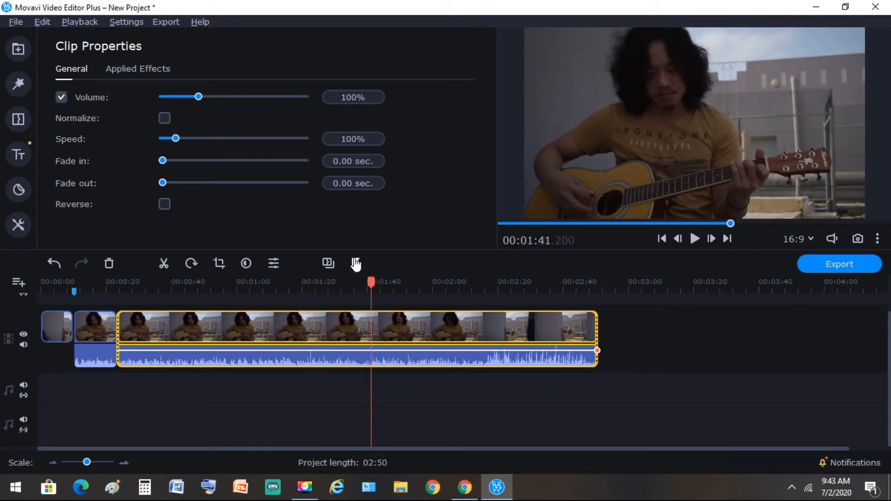
{"action": "left_click", "coordinate": [356, 263]}
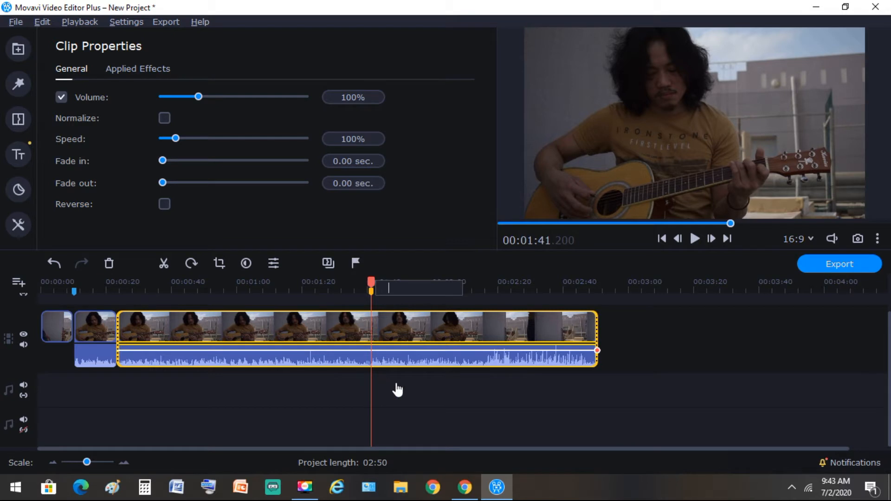
{"action": "left_click", "coordinate": [695, 239]}
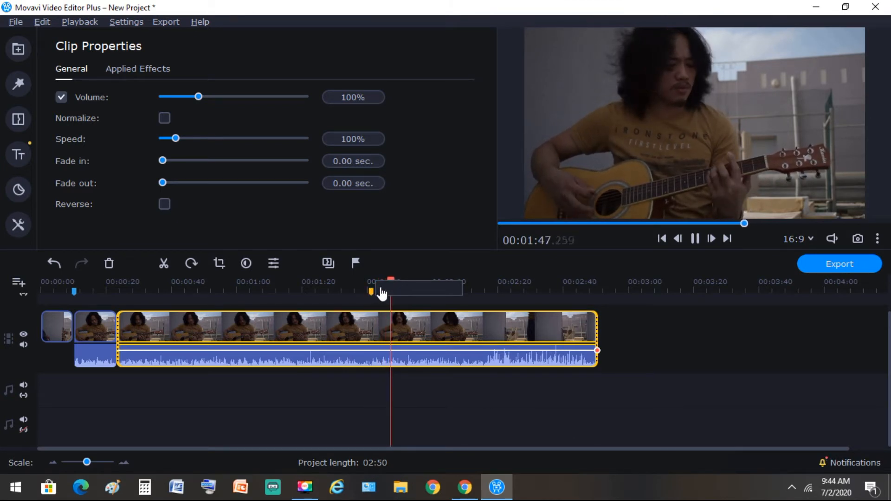
{"action": "left_click", "coordinate": [695, 241]}
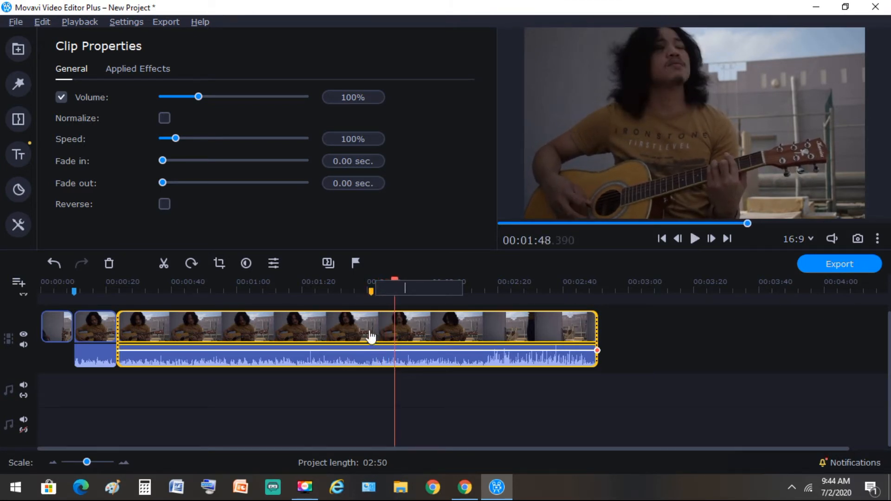
Step: Split the clip at the 1:41 marker and delete the segment between about 23 seconds and the marker
{"action": "left_click", "coordinate": [371, 292]}
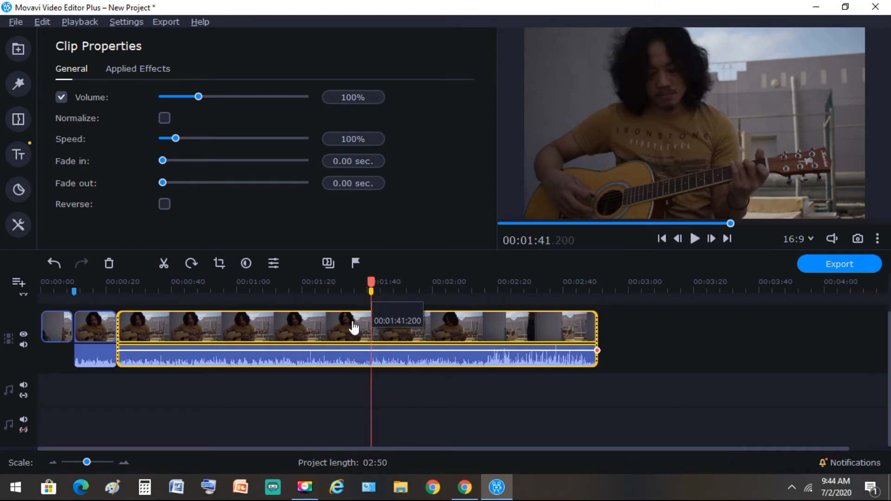
{"action": "left_click", "coordinate": [163, 263]}
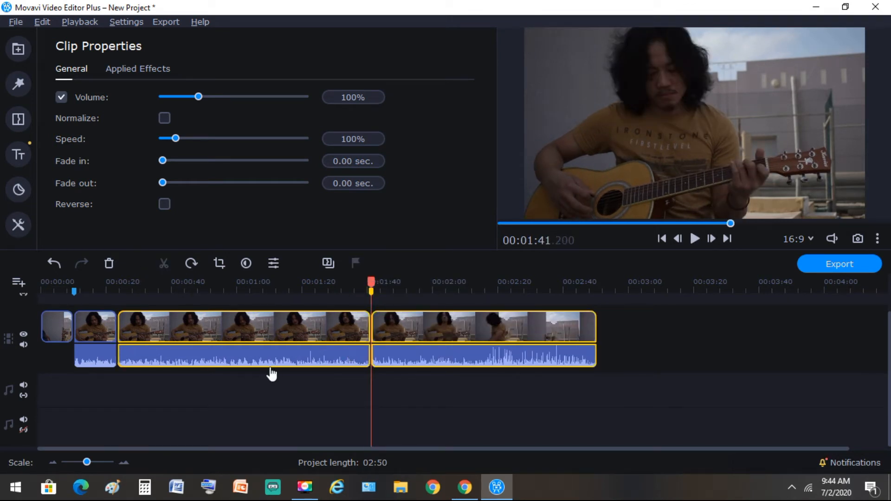
{"action": "left_click", "coordinate": [237, 349]}
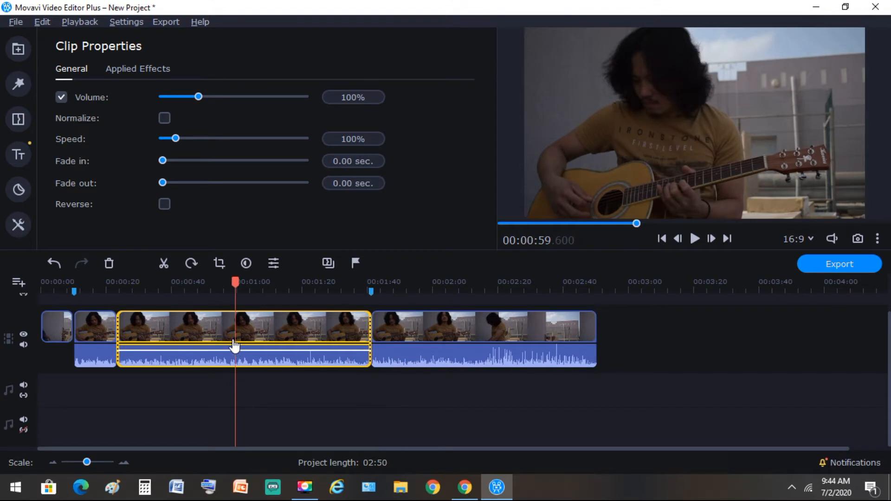
{"action": "key", "text": "Delete"}
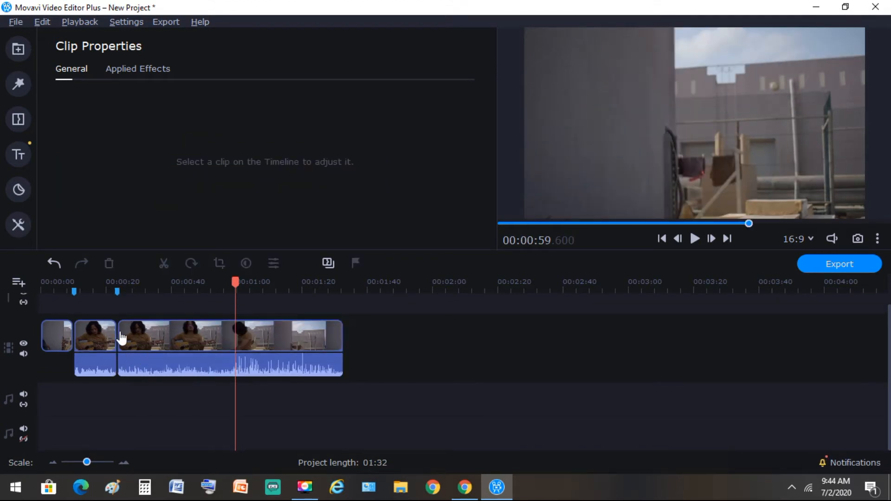
Step: Split the last segment at about 53 seconds and delete the part after the cut
{"action": "left_click", "coordinate": [105, 343]}
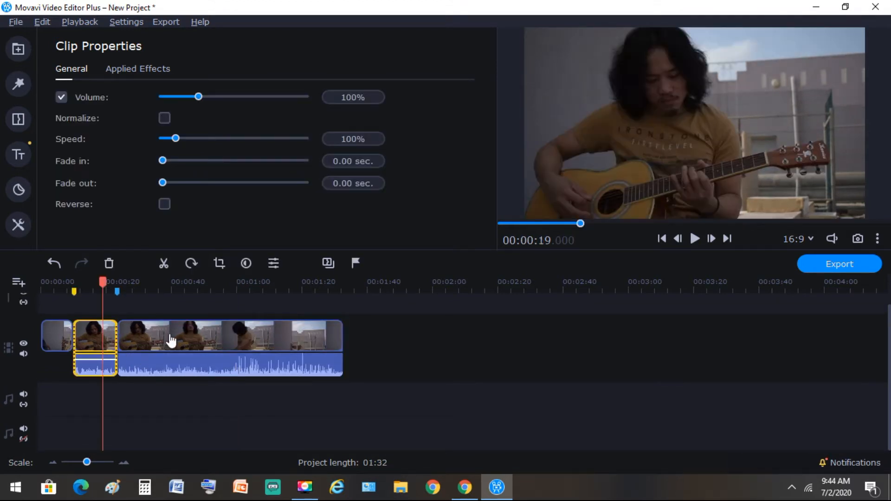
{"action": "left_click", "coordinate": [214, 341]}
{"action": "mouse_move", "coordinate": [211, 288]}
{"action": "left_mouse_down"}
{"action": "mouse_move", "coordinate": [236, 285]}
{"action": "mouse_move", "coordinate": [215, 284]}
{"action": "left_mouse_up"}
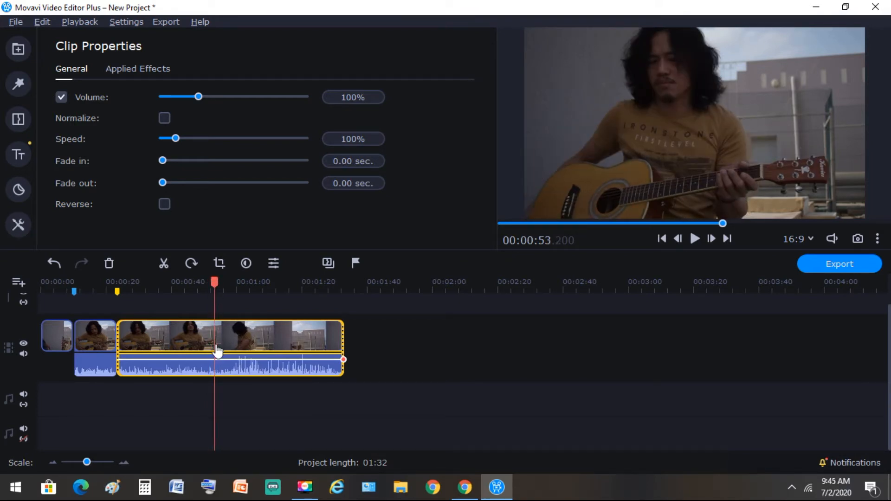
{"action": "left_click", "coordinate": [163, 263]}
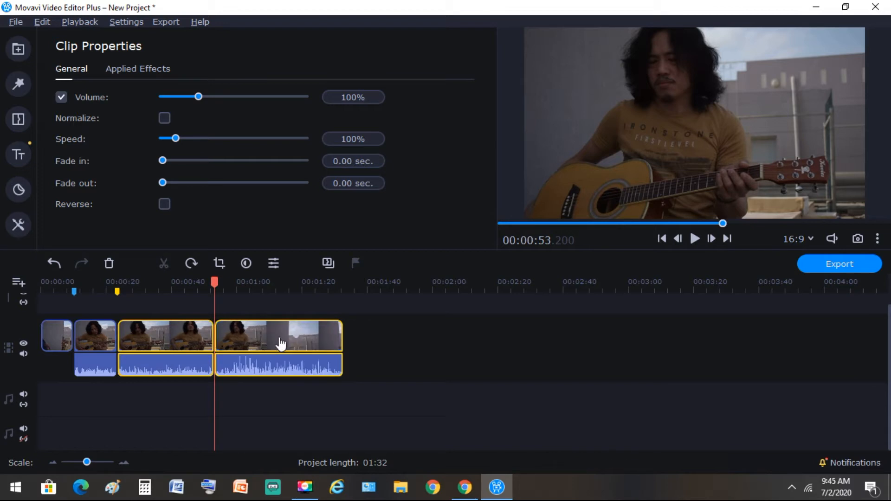
{"action": "left_click", "coordinate": [281, 343]}
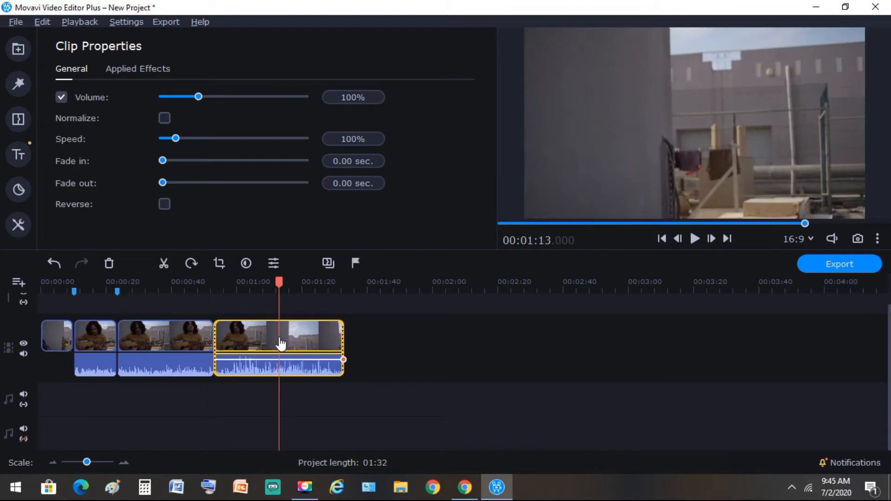
{"action": "left_click", "coordinate": [109, 263]}
Step: Split the last remaining segment at about 37 seconds and clear the selection
{"action": "left_click_drag", "start_coordinate": [356, 357], "coordinate": [102, 289]}
{"action": "left_click", "coordinate": [241, 349]}
{"action": "left_click", "coordinate": [106, 341]}
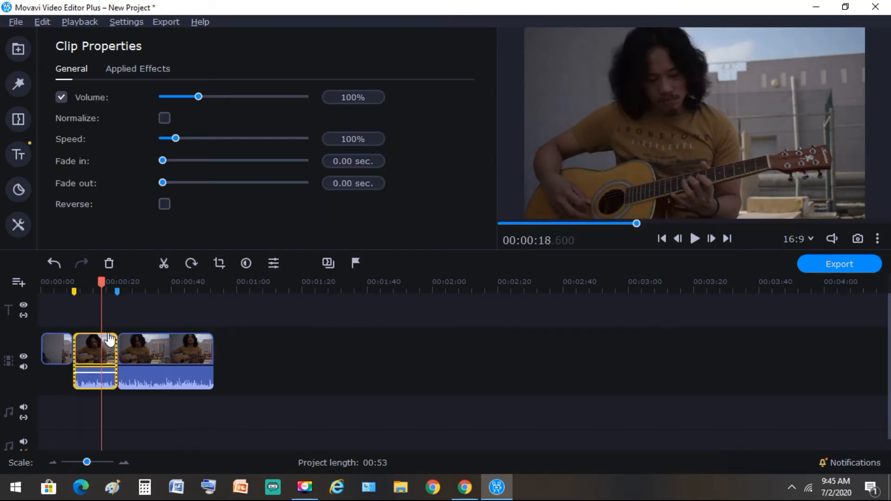
{"action": "left_click", "coordinate": [142, 319]}
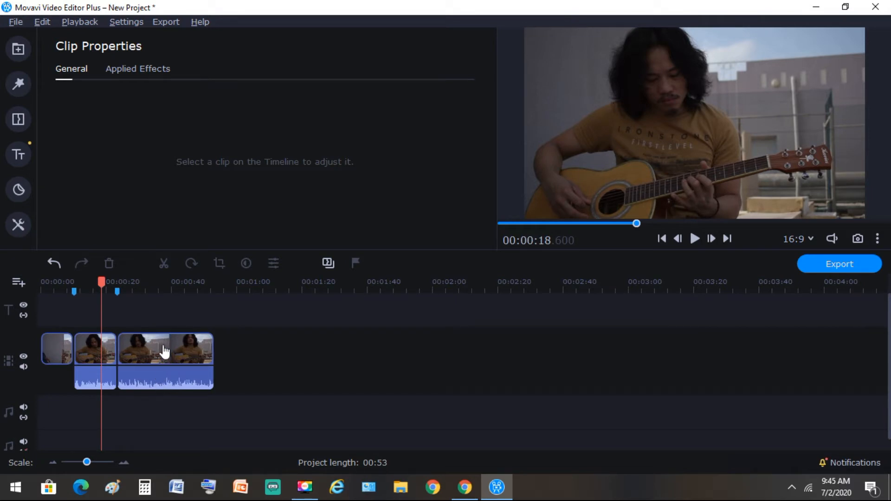
{"action": "left_click", "coordinate": [162, 280]}
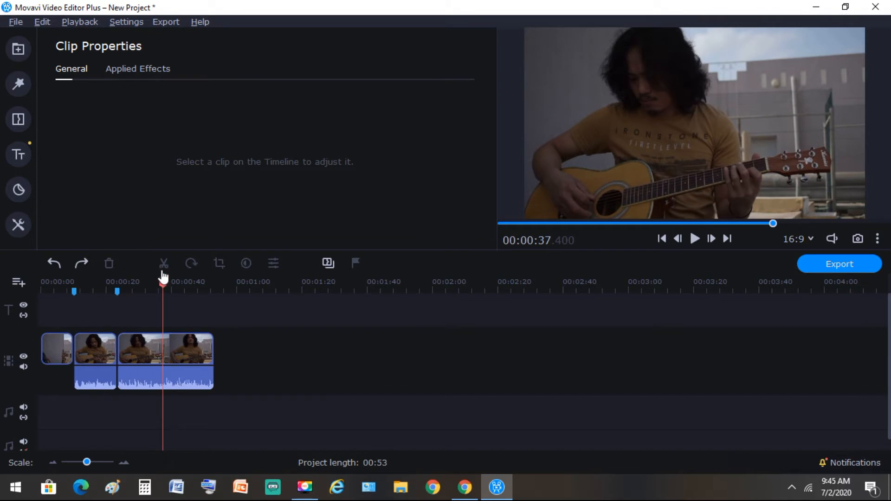
{"action": "left_click", "coordinate": [163, 352]}
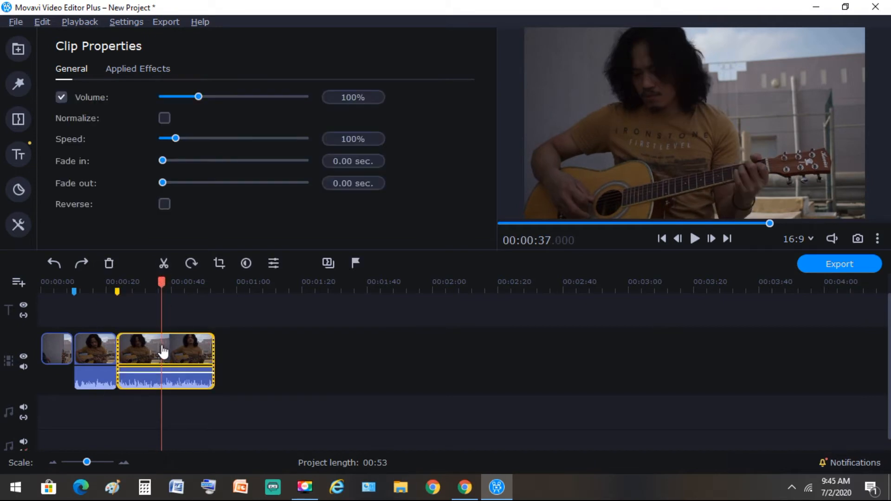
{"action": "left_click", "coordinate": [164, 267]}
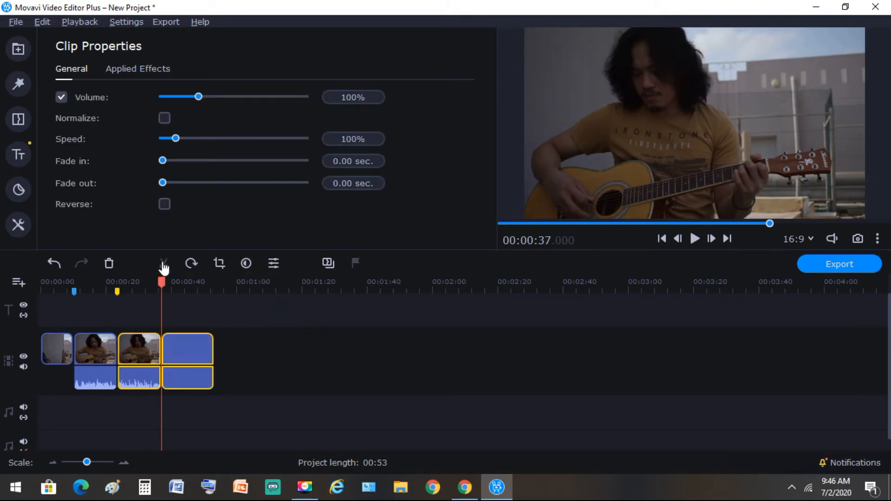
{"action": "left_click", "coordinate": [241, 349]}
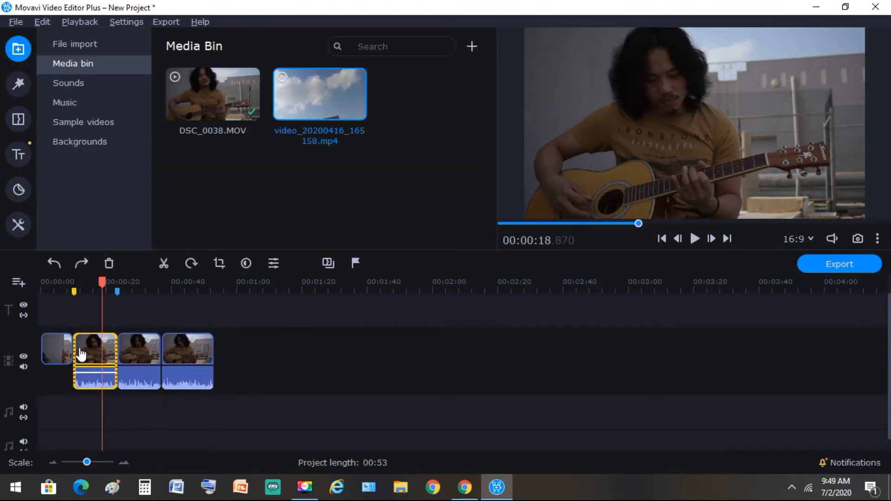
Step: Detach the audio from the three guitar segments of DSC_0038.MOV that still have sound
{"action": "left_click", "coordinate": [76, 354]}
{"action": "key", "text": "space"}
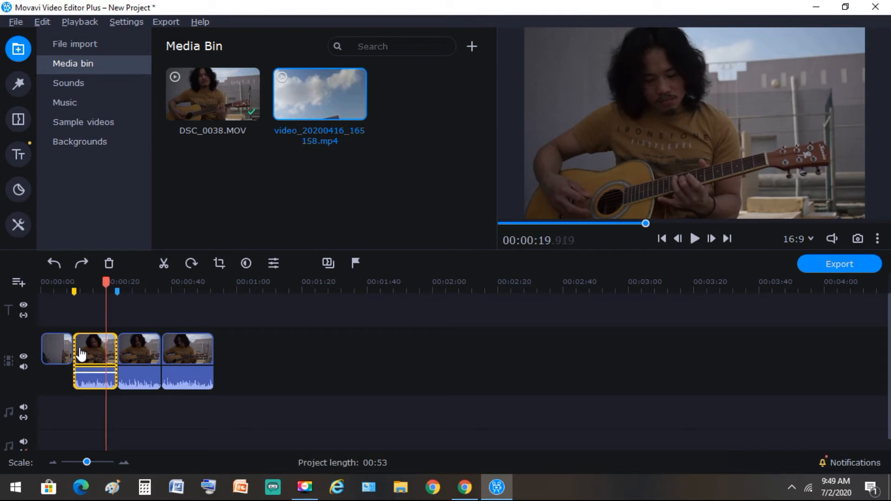
{"action": "left_click_drag", "start_coordinate": [260, 386], "coordinate": [95, 373]}
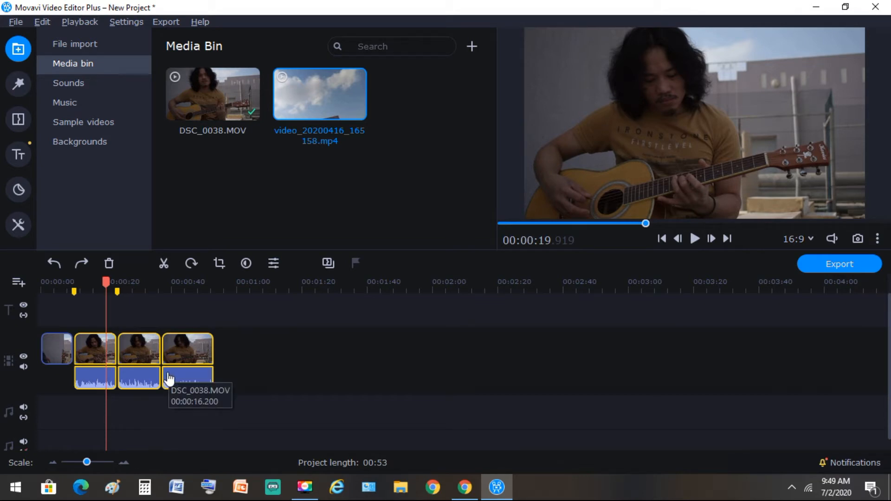
{"action": "right_click", "coordinate": [93, 351]}
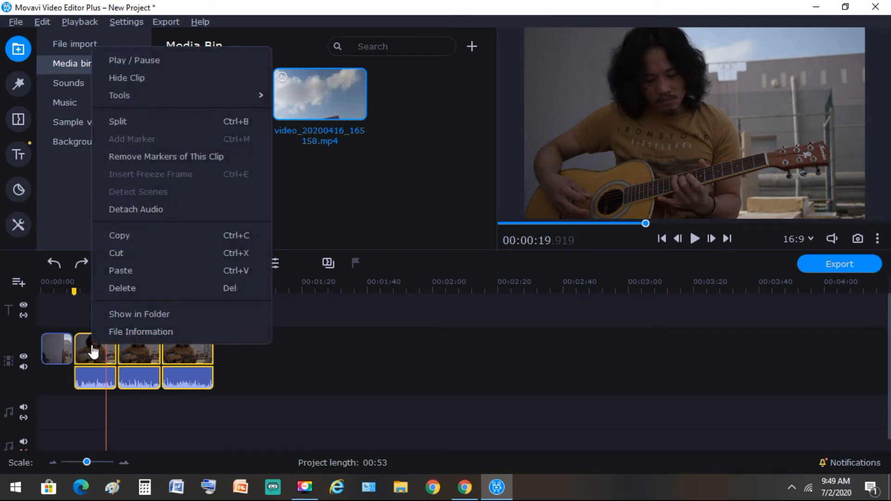
{"action": "left_click", "coordinate": [123, 210]}
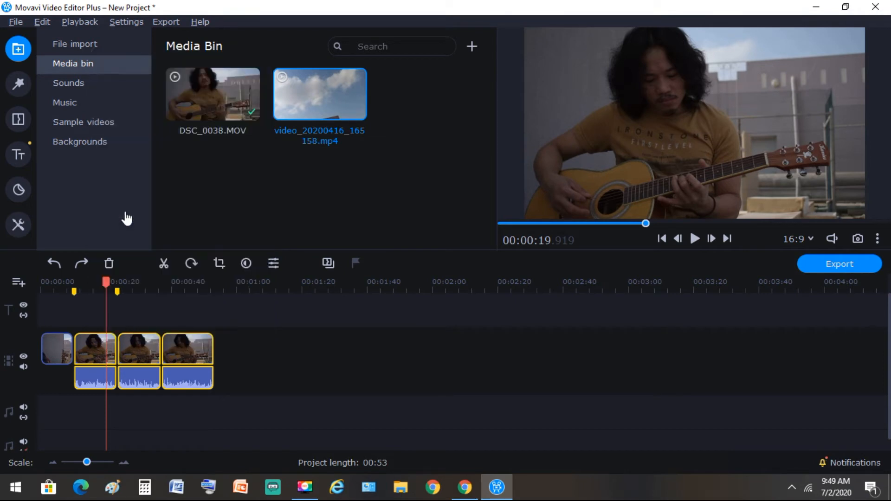
Step: Delete the three detached guitar audio clips together
{"action": "left_click", "coordinate": [235, 387]}
{"action": "left_click_drag", "start_coordinate": [245, 393], "coordinate": [77, 386]}
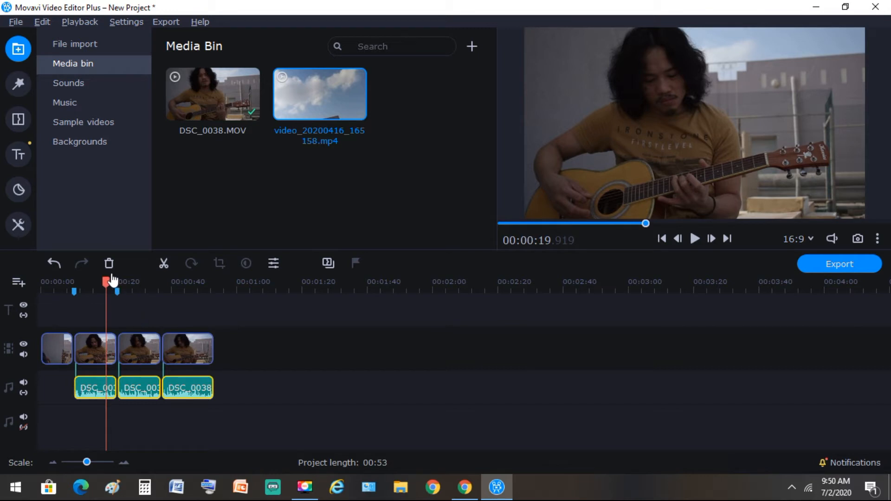
{"action": "left_click", "coordinate": [109, 263]}
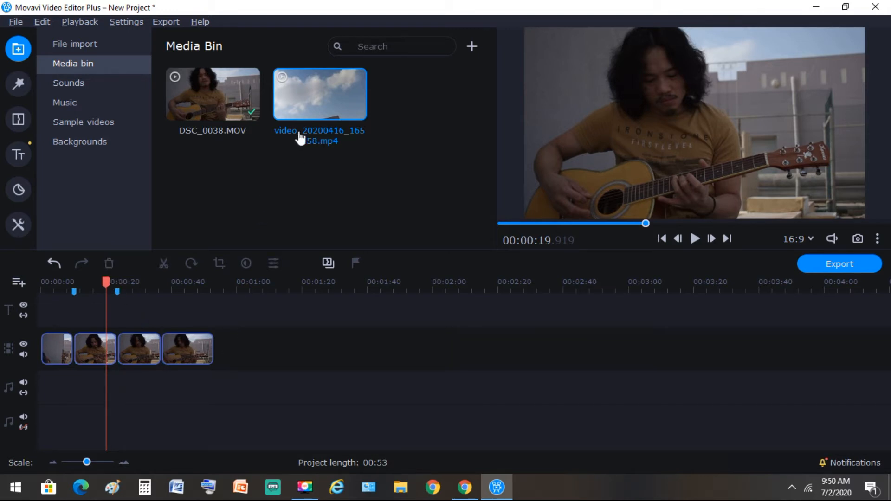
Step: Append video_20200416_165158.mp4 after the last guitar segment and paste a copy of it behind it
{"action": "left_click_drag", "start_coordinate": [304, 111], "coordinate": [219, 343]}
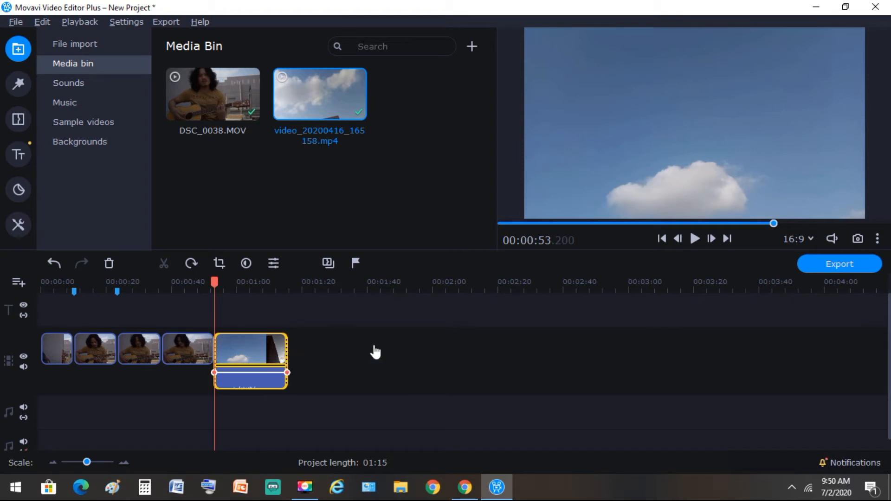
{"action": "right_click", "coordinate": [253, 365]}
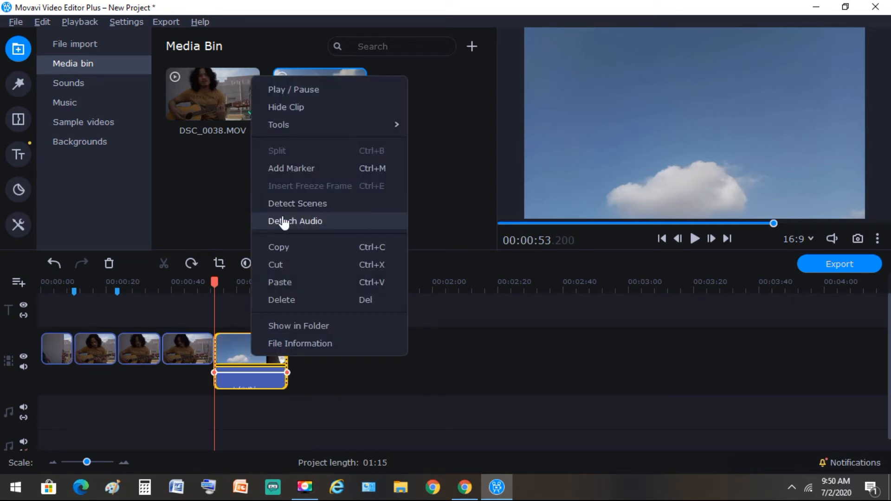
{"action": "left_click", "coordinate": [287, 247]}
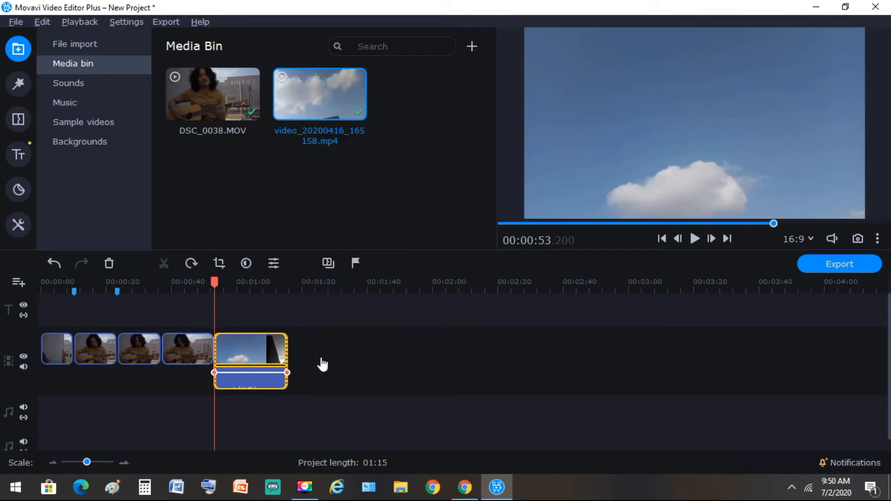
{"action": "right_click", "coordinate": [299, 363]}
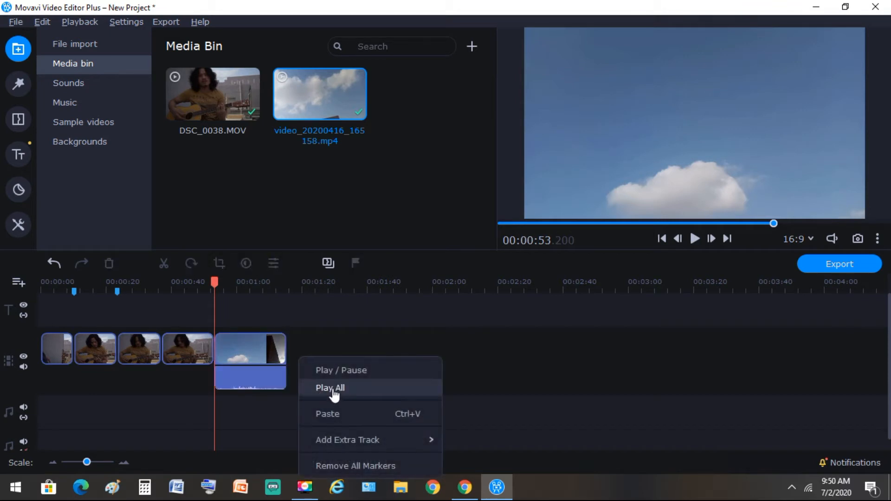
{"action": "left_click", "coordinate": [334, 419]}
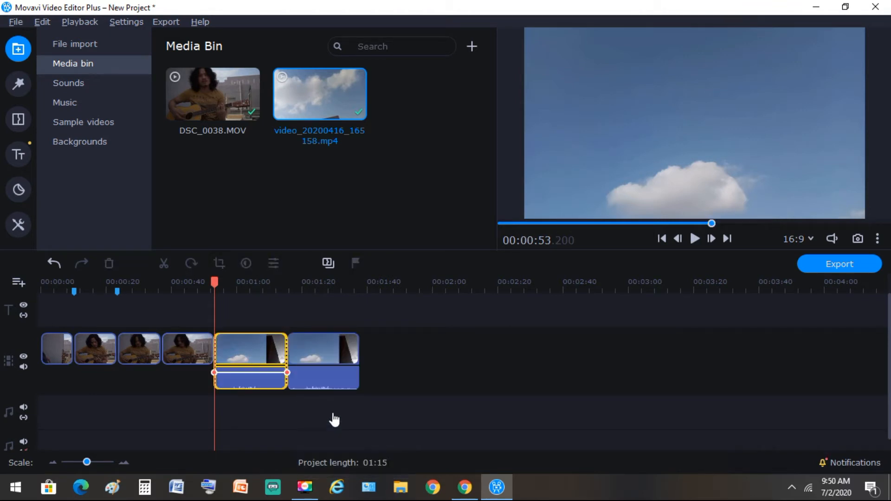
{"action": "left_click", "coordinate": [422, 345]}
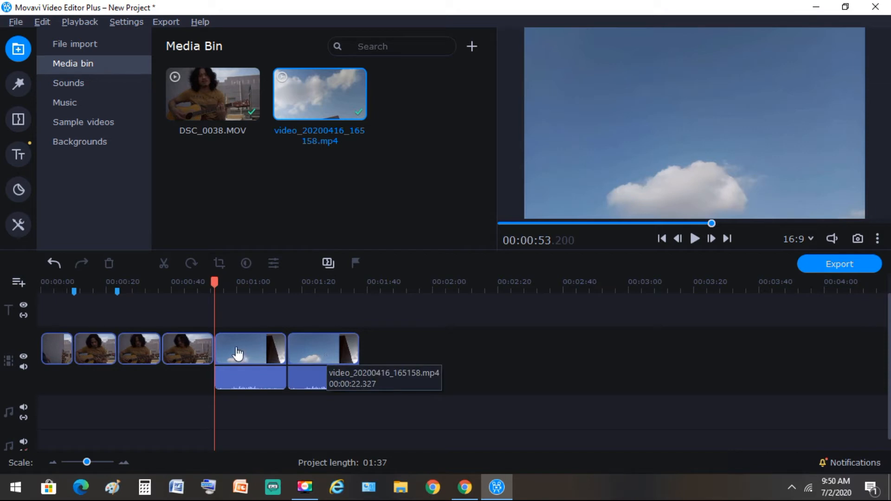
Step: Split the first sky clip at about 1:04 and move its two halves into the gaps between the three guitar segments
{"action": "left_click", "coordinate": [253, 358]}
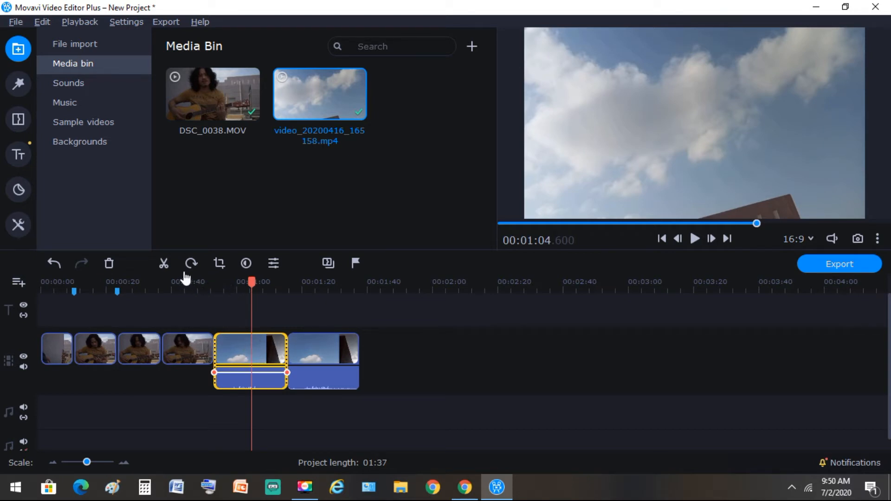
{"action": "left_click", "coordinate": [163, 264]}
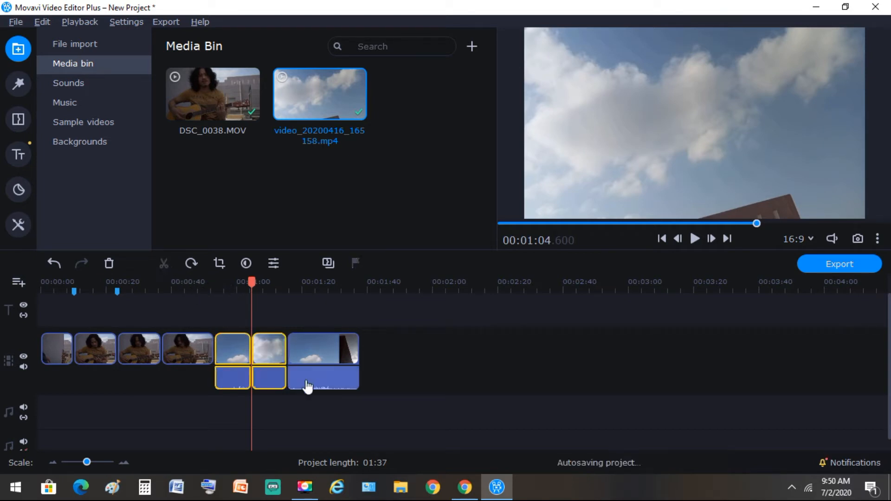
{"action": "left_click", "coordinate": [282, 357]}
{"action": "left_click_drag", "start_coordinate": [230, 355], "coordinate": [127, 350]}
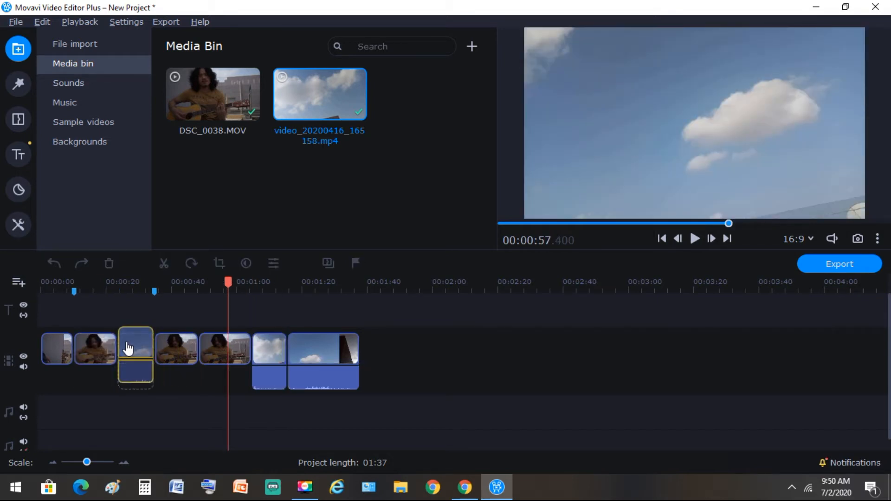
{"action": "left_click_drag", "start_coordinate": [267, 361], "coordinate": [204, 357]}
{"action": "left_click", "coordinate": [113, 351]}
{"action": "left_click", "coordinate": [107, 351]}
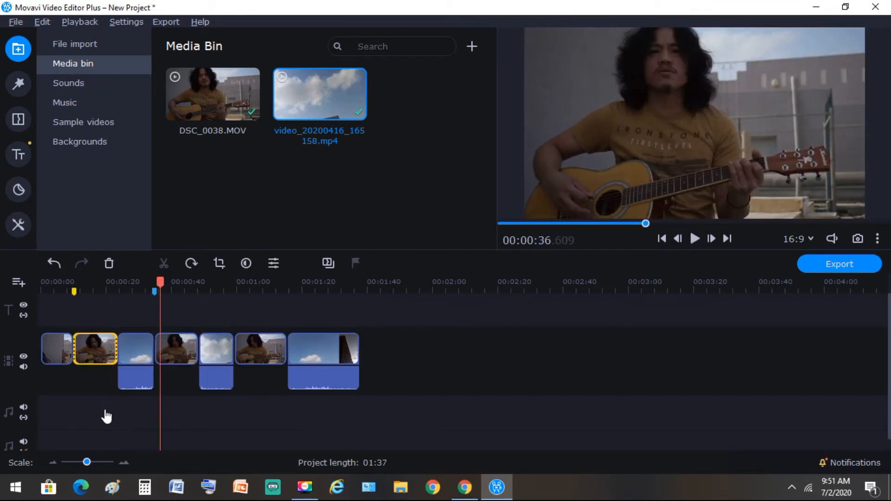
{"action": "left_click", "coordinate": [111, 355]}
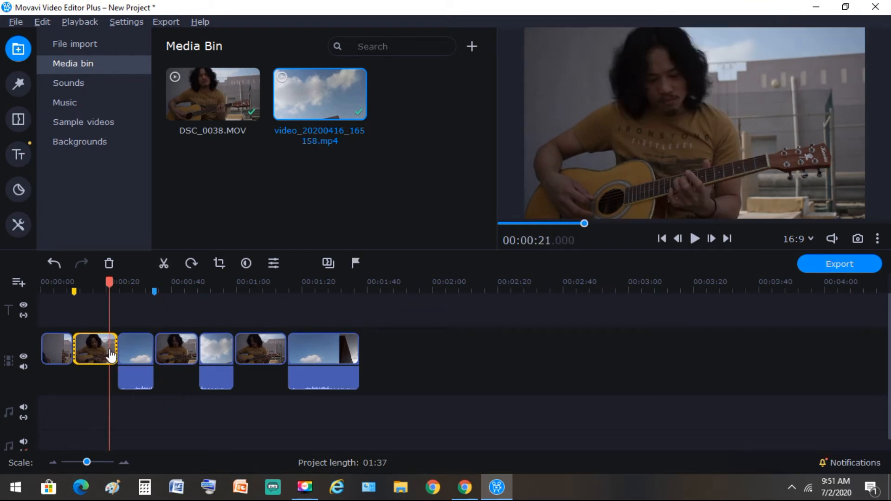
{"action": "key", "text": "ctrl+z"}
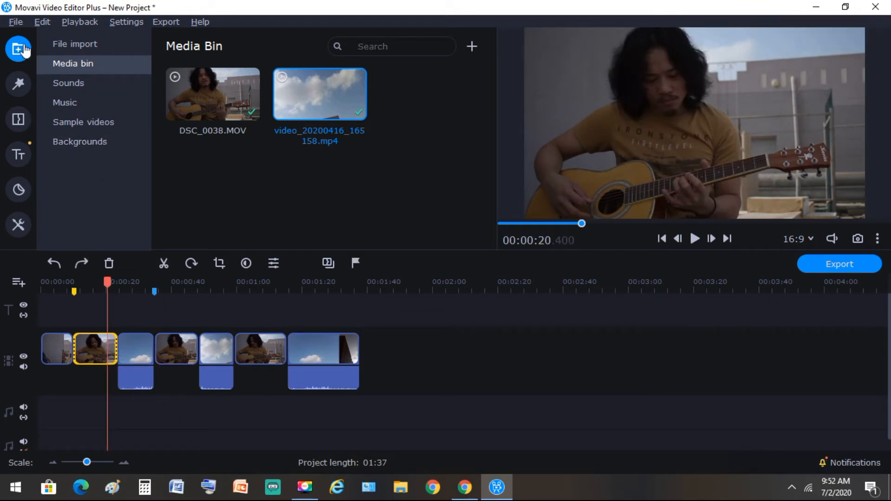
Step: Place the library music track Camp In the Woods on the audio track from the project start and play the beginning
{"action": "left_click", "coordinate": [66, 109]}
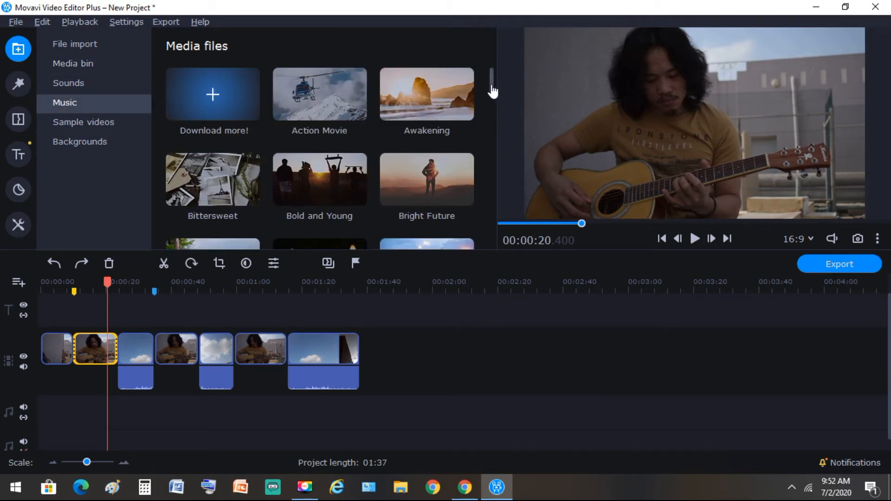
{"action": "left_click_drag", "start_coordinate": [492, 90], "coordinate": [491, 113]}
{"action": "left_click", "coordinate": [215, 126]}
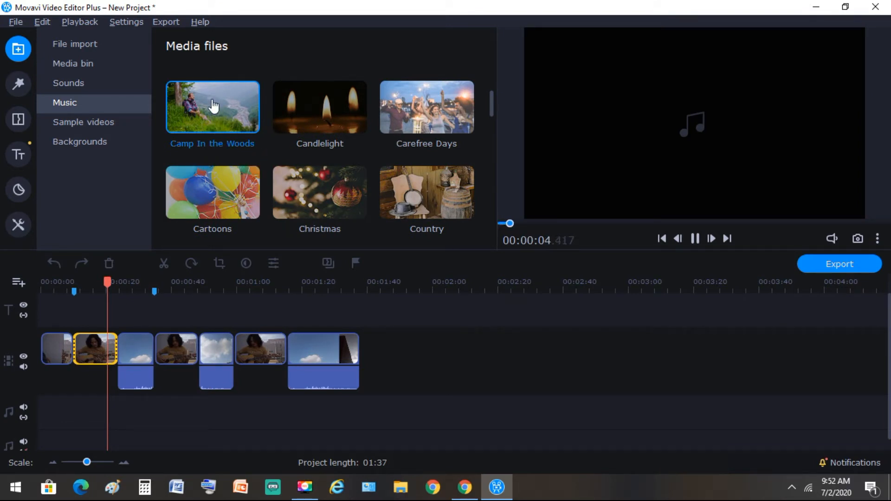
{"action": "left_click_drag", "start_coordinate": [212, 111], "coordinate": [37, 398]}
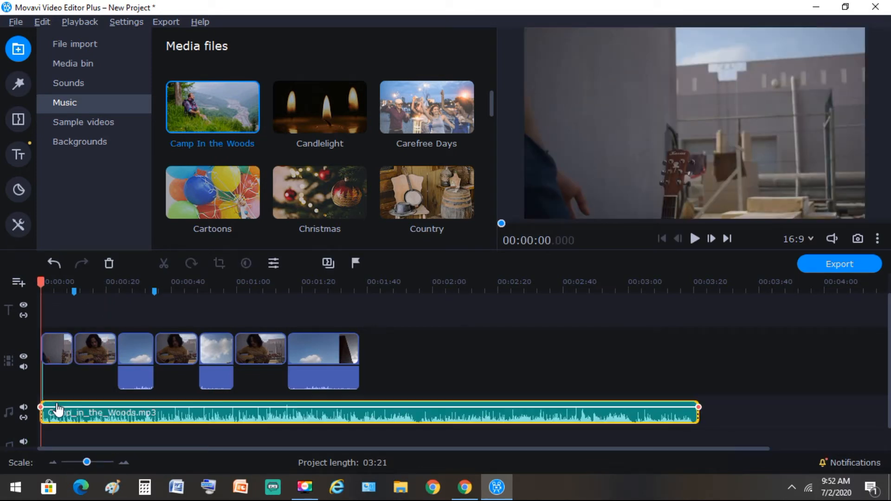
{"action": "key", "text": "space"}
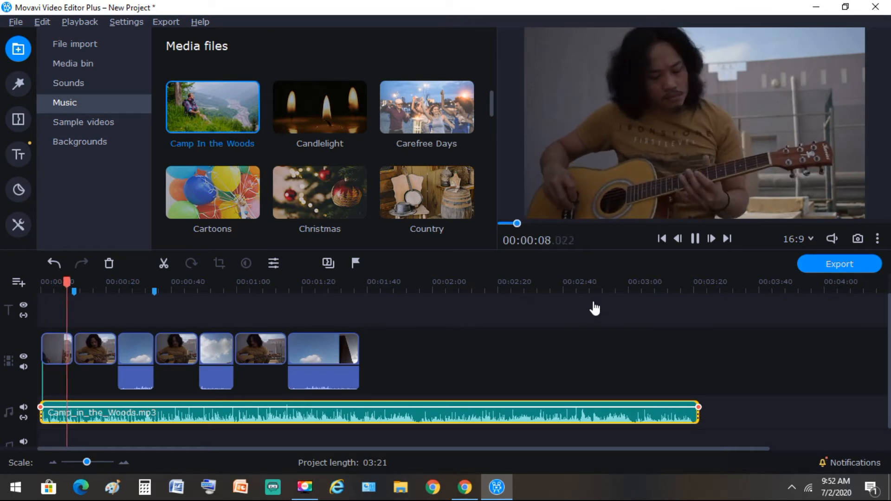
{"action": "key", "text": "space"}
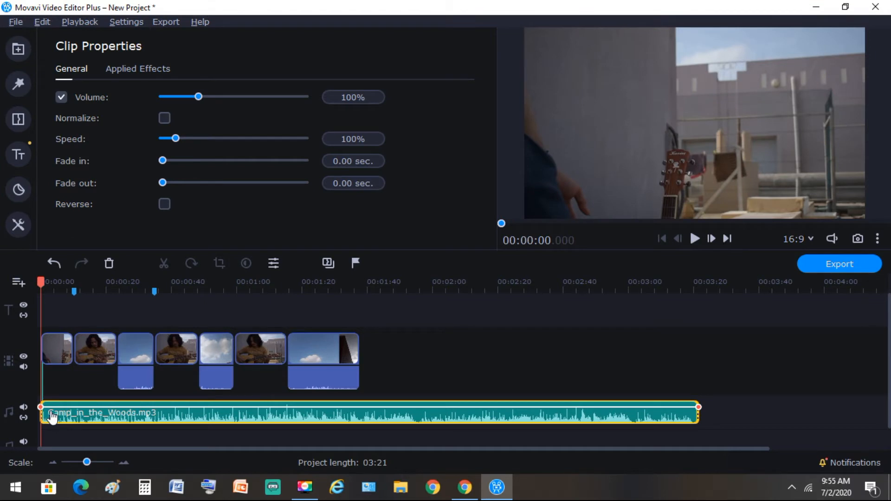
Step: Shift the music to start with the second video segment and delete the opening video segment, returning to the project start
{"action": "left_click_drag", "start_coordinate": [52, 417], "coordinate": [70, 417]}
{"action": "left_click_drag", "start_coordinate": [55, 419], "coordinate": [84, 419]}
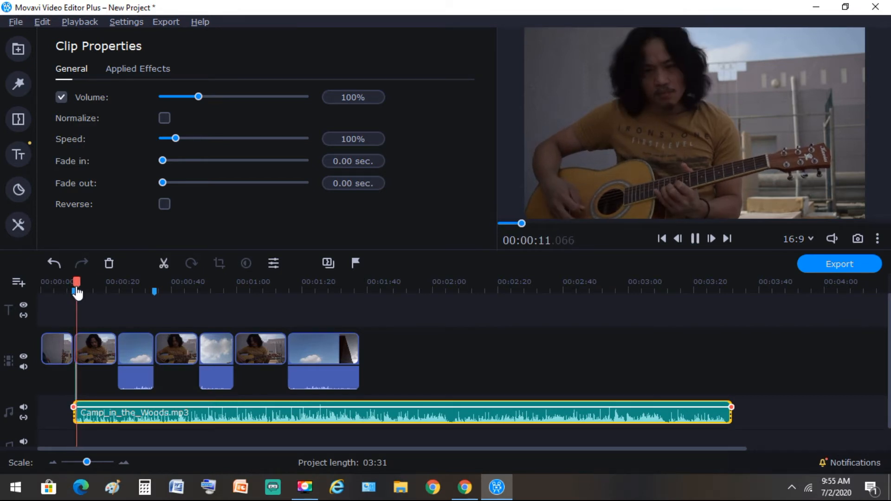
{"action": "left_click", "coordinate": [51, 355]}
{"action": "left_click", "coordinate": [93, 352]}
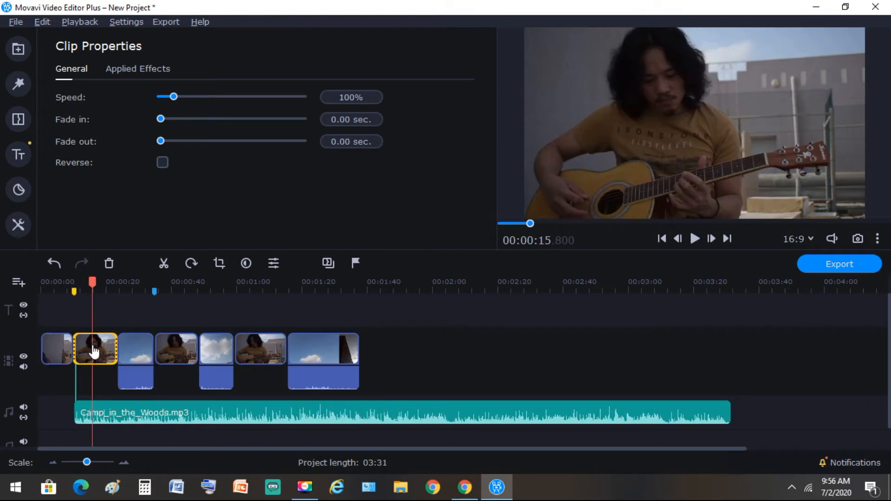
{"action": "left_click", "coordinate": [62, 356]}
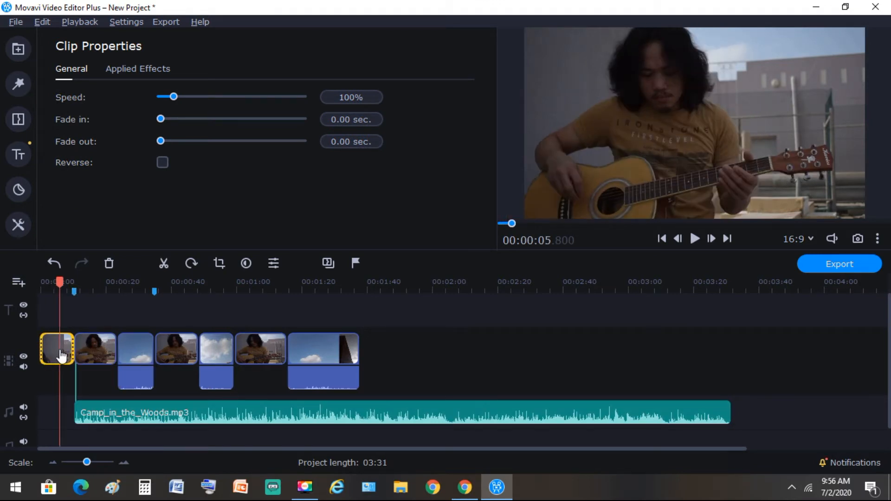
{"action": "left_click", "coordinate": [109, 263]}
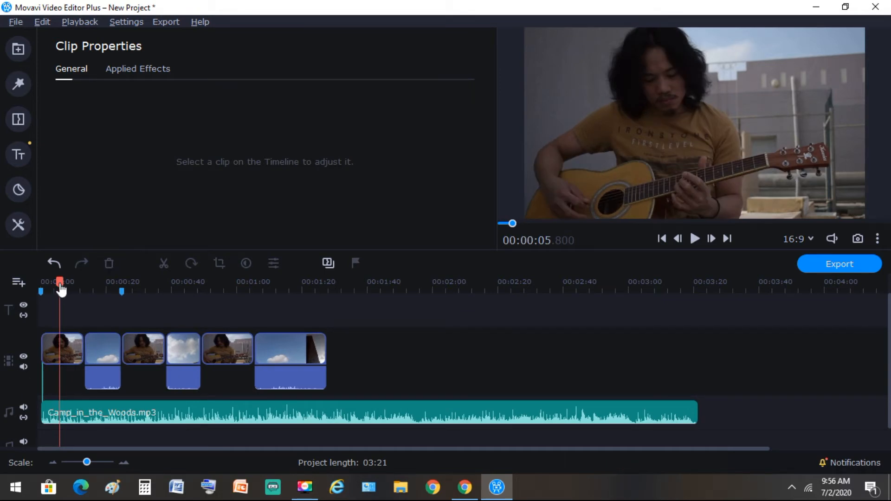
{"action": "left_click_drag", "start_coordinate": [62, 290], "coordinate": [42, 287]}
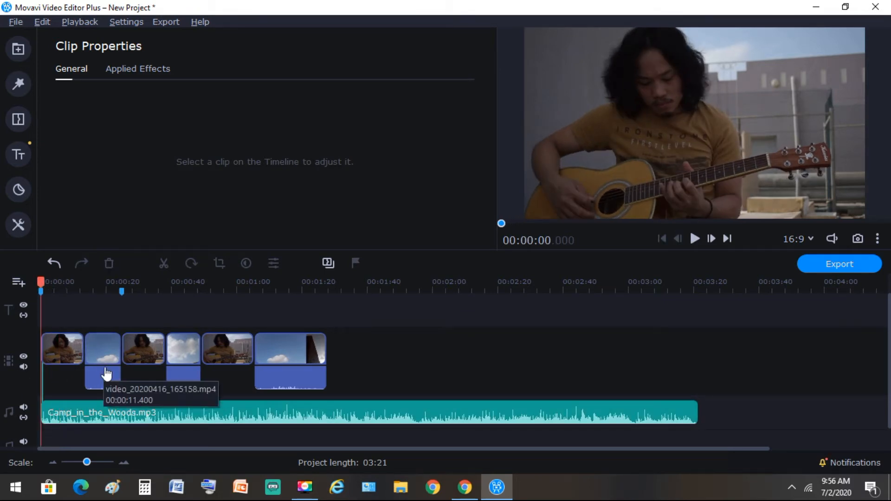
Step: Detach the audio from the three sky clips, from the last one back to the first
{"action": "left_click", "coordinate": [291, 374]}
{"action": "right_click", "coordinate": [291, 374]}
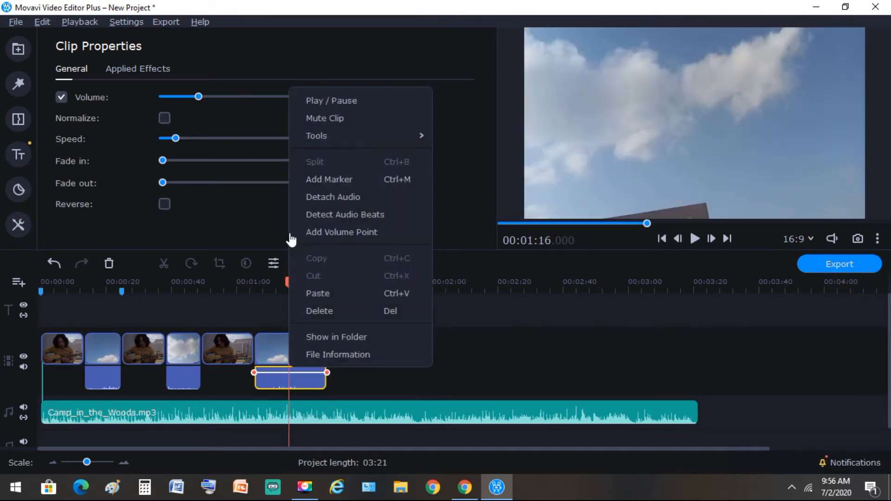
{"action": "left_click", "coordinate": [332, 198]}
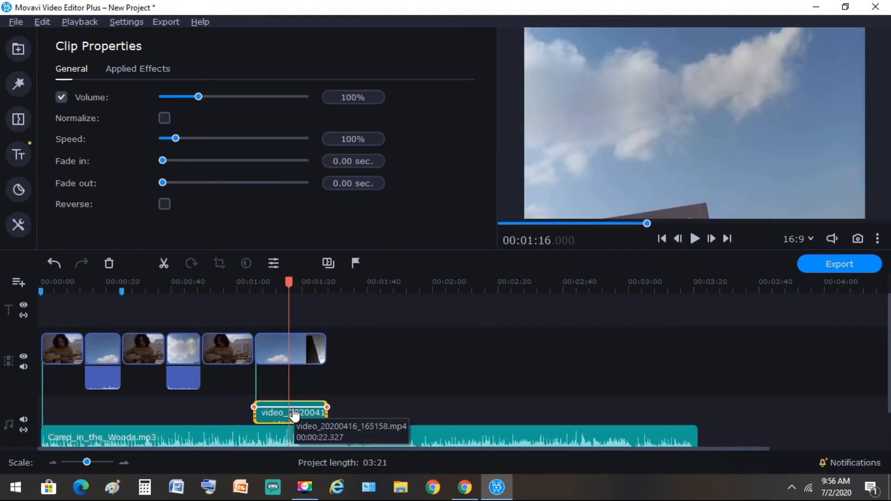
{"action": "left_click", "coordinate": [191, 380]}
{"action": "right_click", "coordinate": [182, 364]}
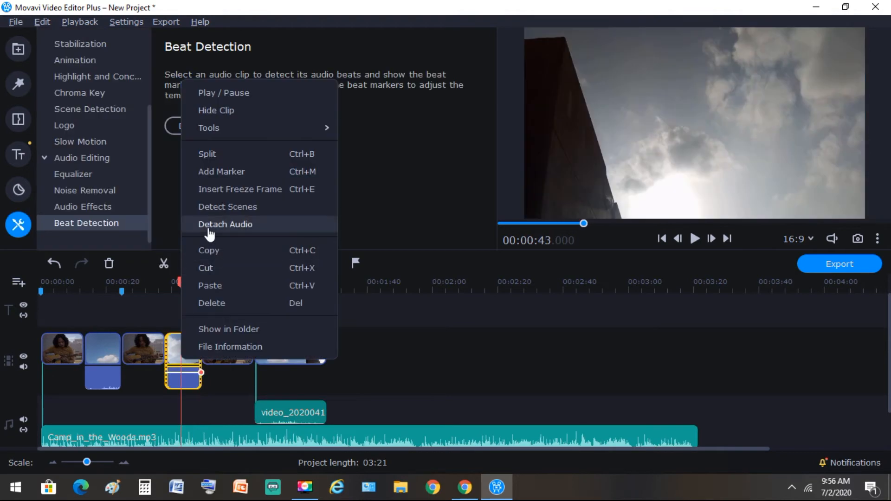
{"action": "left_click", "coordinate": [210, 232]}
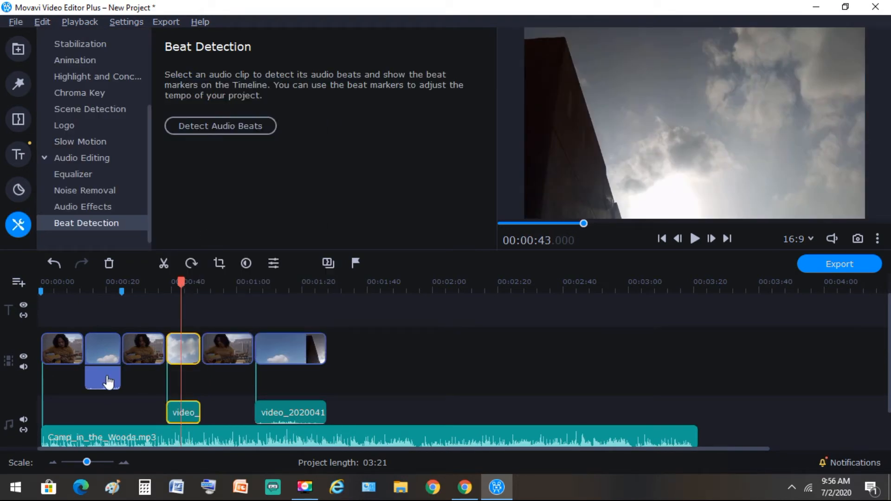
{"action": "right_click", "coordinate": [109, 381]}
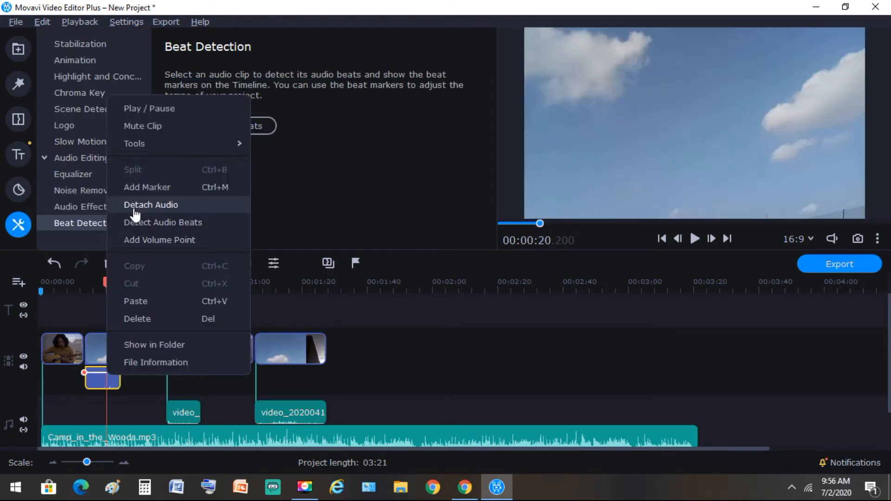
{"action": "left_click", "coordinate": [132, 204]}
Step: Delete the three detached audio clips of the sky footage, keeping the background music
{"action": "left_click", "coordinate": [18, 49]}
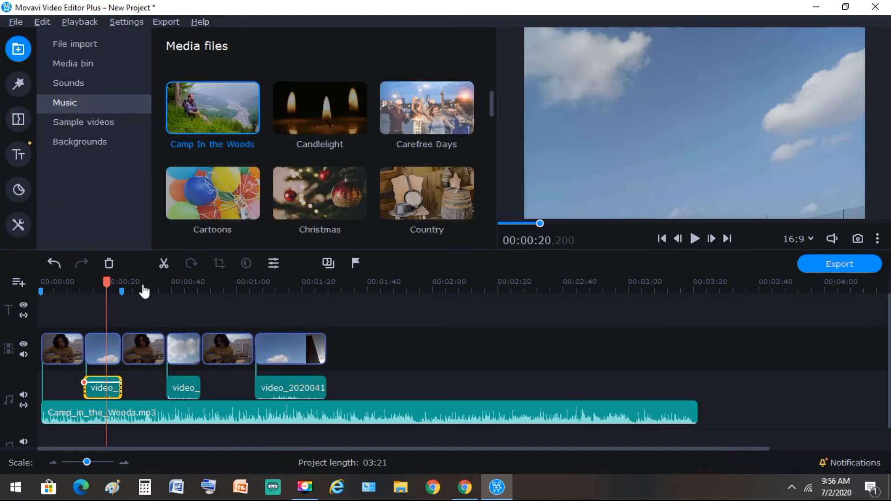
{"action": "left_click_drag", "start_coordinate": [393, 393], "coordinate": [83, 400]}
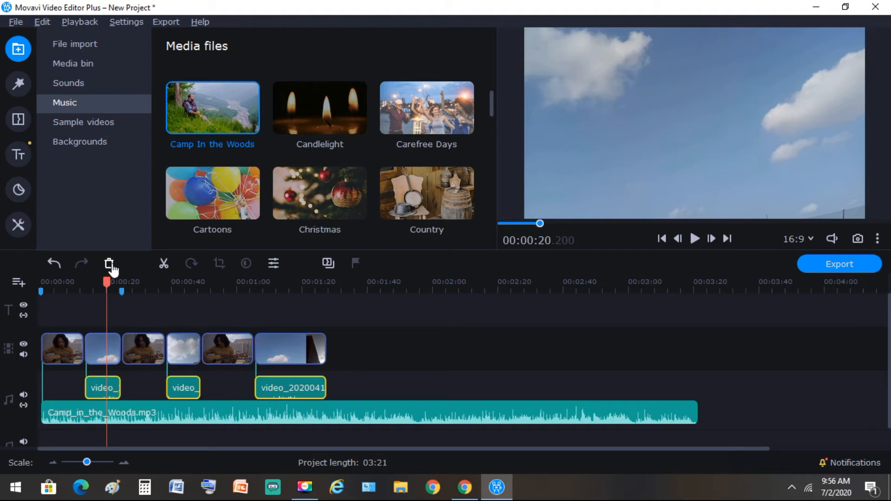
{"action": "left_click", "coordinate": [109, 264]}
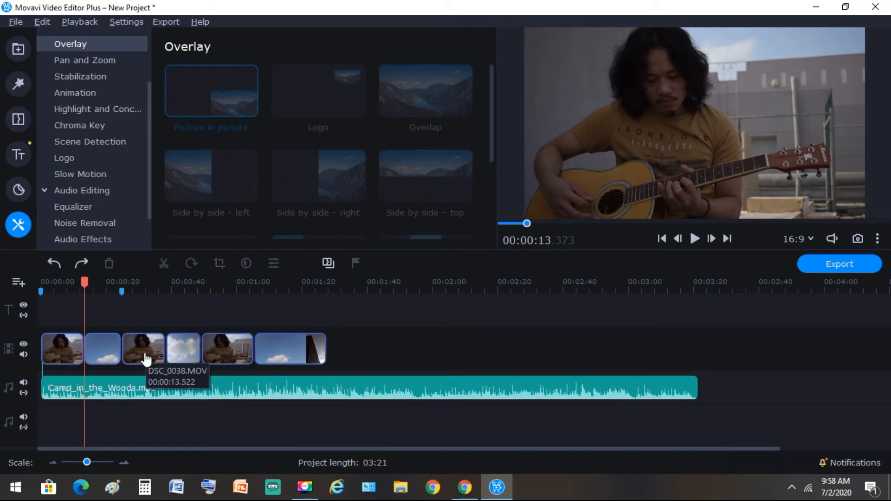
Step: Move the second guitar segment onto the overlay track above the first sky clip and apply the Picture in picture overlay in the frame's lower-right corner
{"action": "left_click_drag", "start_coordinate": [145, 359], "coordinate": [108, 354]}
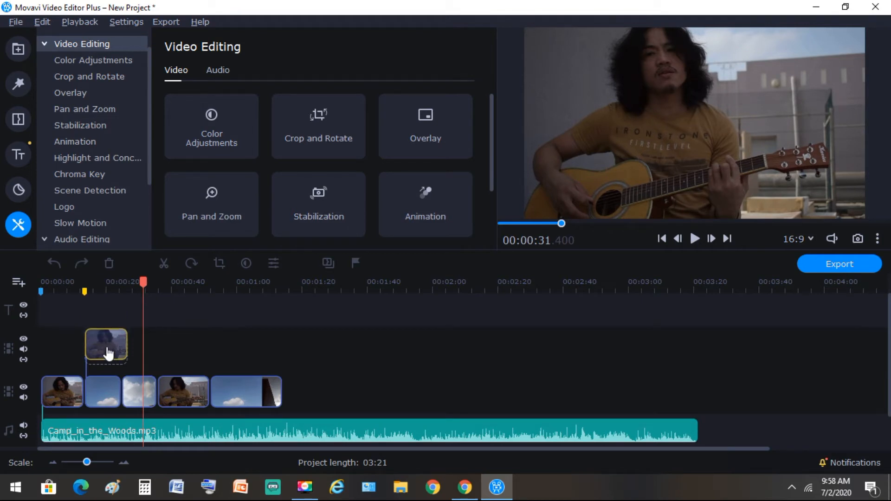
{"action": "left_click_drag", "start_coordinate": [108, 354], "coordinate": [108, 354]}
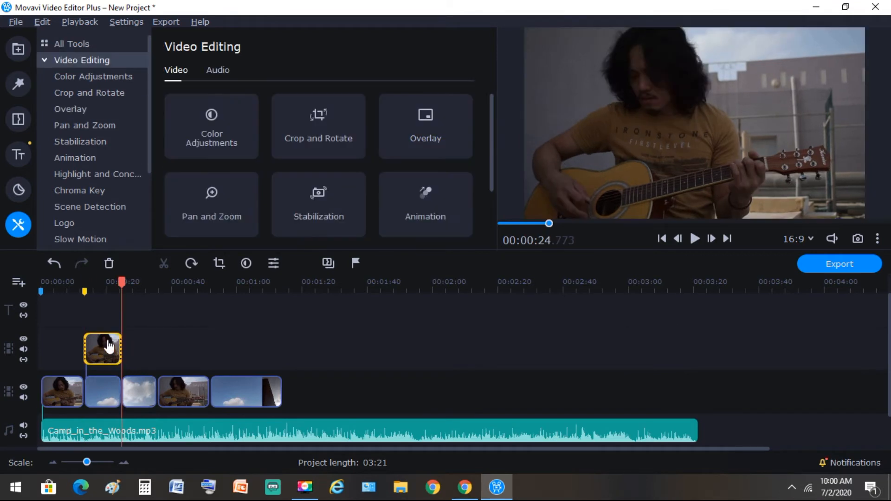
{"action": "left_click", "coordinate": [75, 112]}
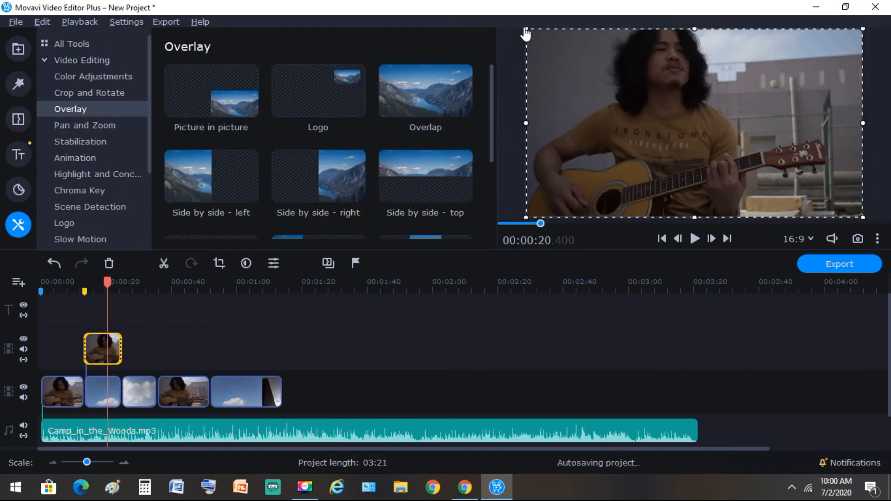
{"action": "left_click_drag", "start_coordinate": [527, 33], "coordinate": [728, 152]}
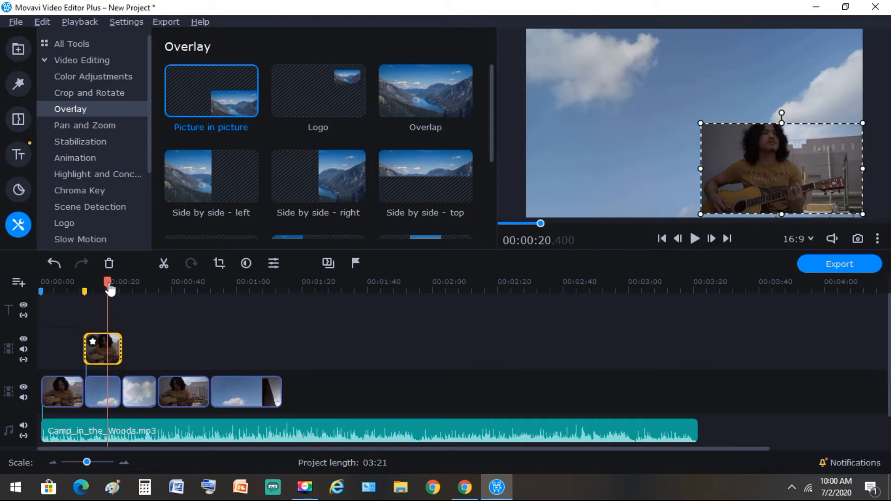
Step: Play the project from the start to past the end of the picture-in-picture segment
{"action": "left_click_drag", "start_coordinate": [109, 289], "coordinate": [41, 290]}
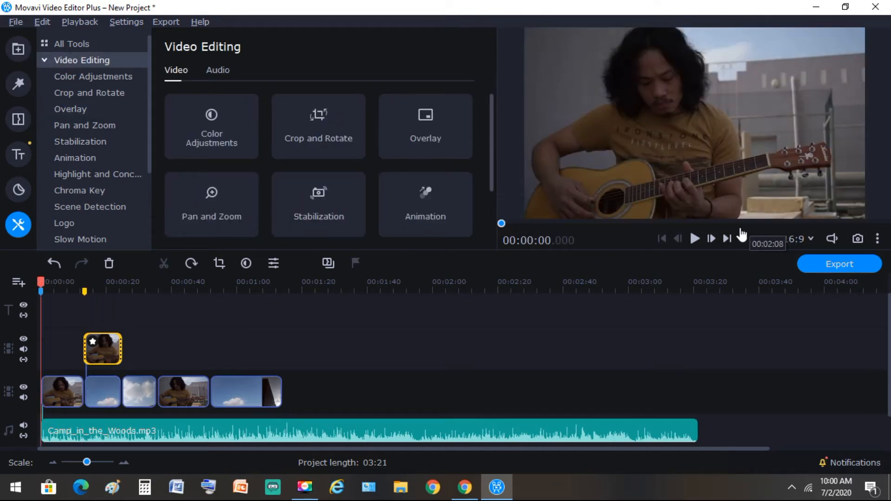
{"action": "left_click", "coordinate": [694, 239]}
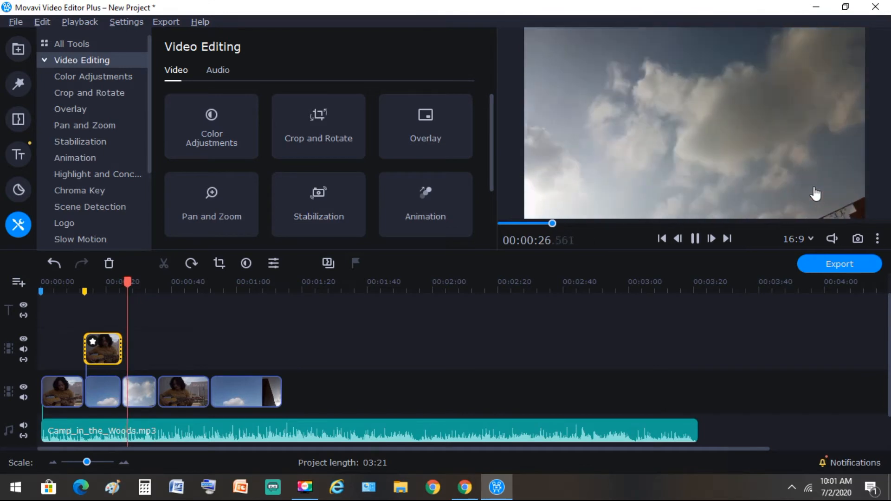
{"action": "left_click", "coordinate": [815, 194]}
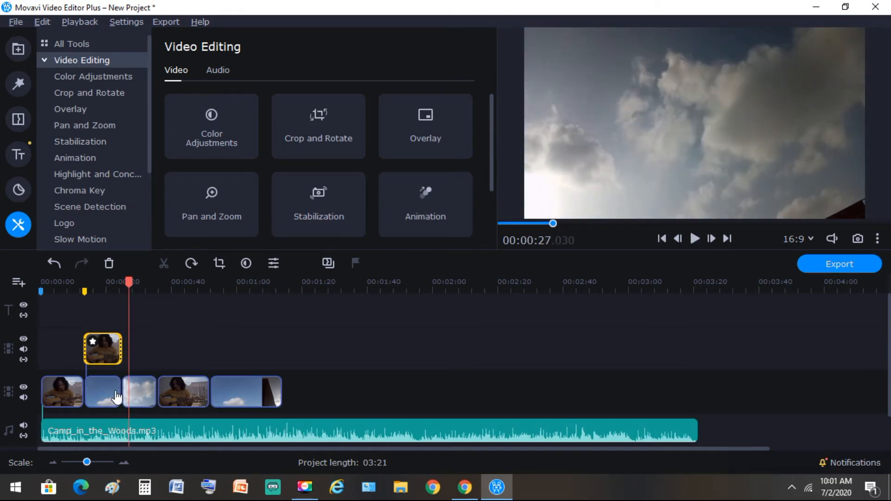
Step: Add the Ripple - 3 waves ↙ transition between the two adjacent sky clips and preview it
{"action": "left_click", "coordinate": [19, 119]}
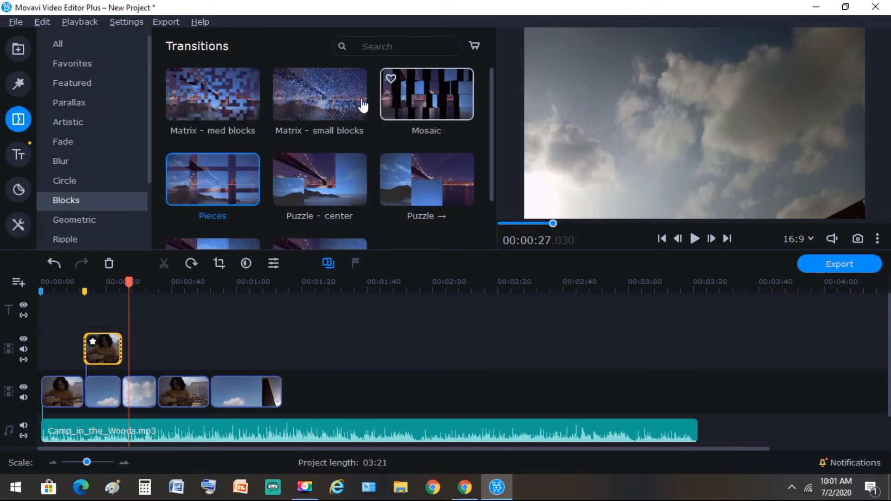
{"action": "left_click", "coordinate": [297, 105]}
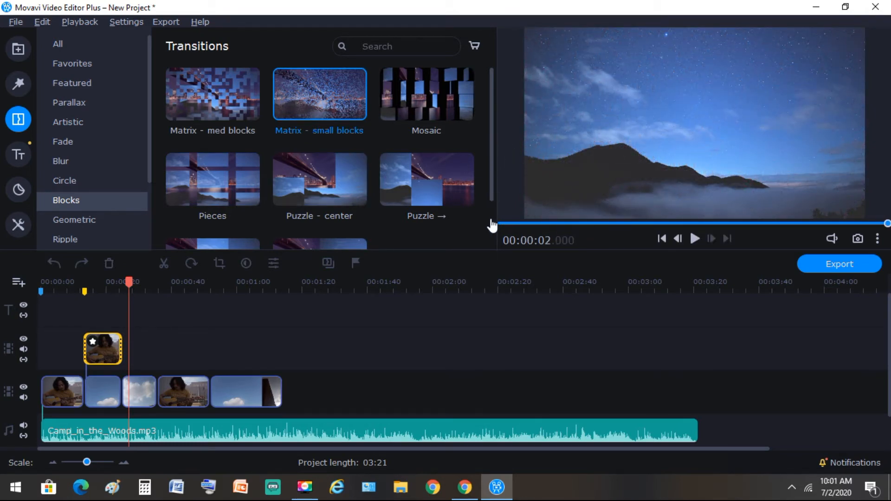
{"action": "left_click_drag", "start_coordinate": [491, 169], "coordinate": [491, 231]}
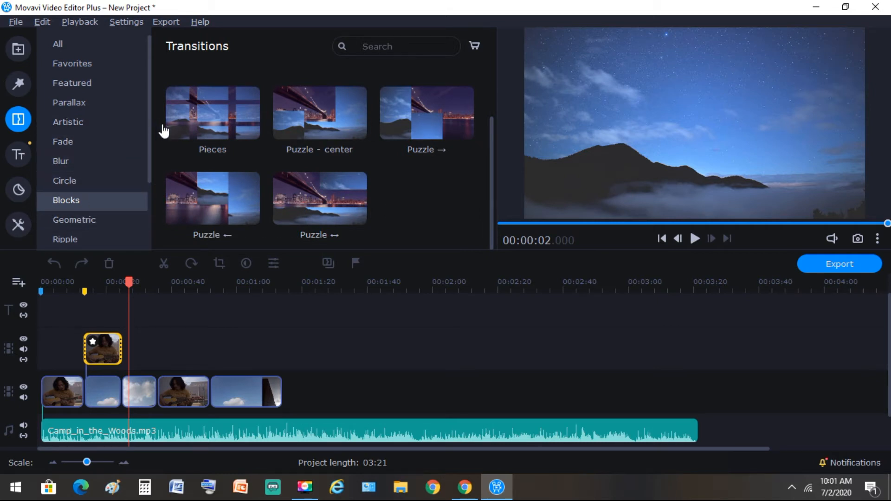
{"action": "left_click_drag", "start_coordinate": [149, 148], "coordinate": [151, 195]}
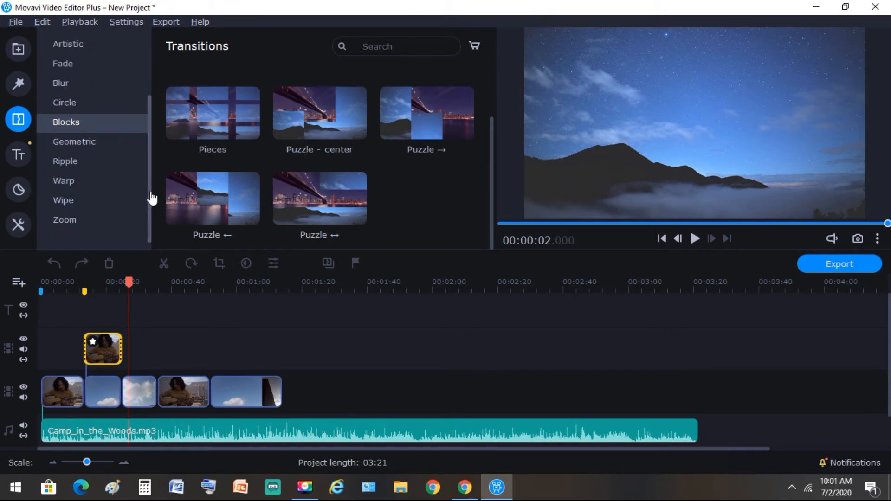
{"action": "left_click", "coordinate": [72, 162]}
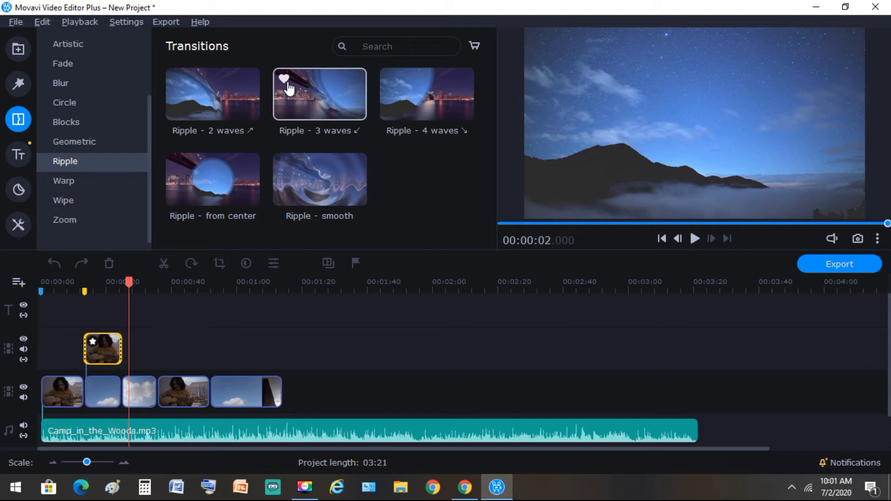
{"action": "left_click_drag", "start_coordinate": [306, 90], "coordinate": [124, 376]}
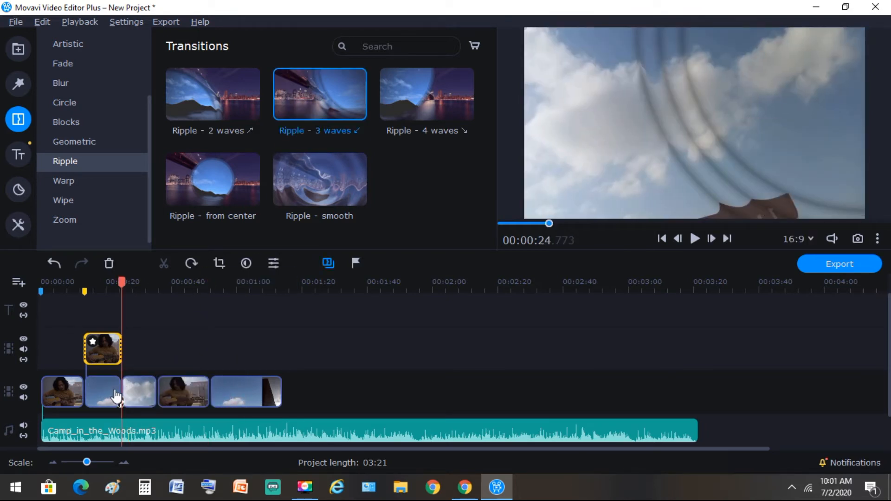
{"action": "left_click", "coordinate": [115, 393]}
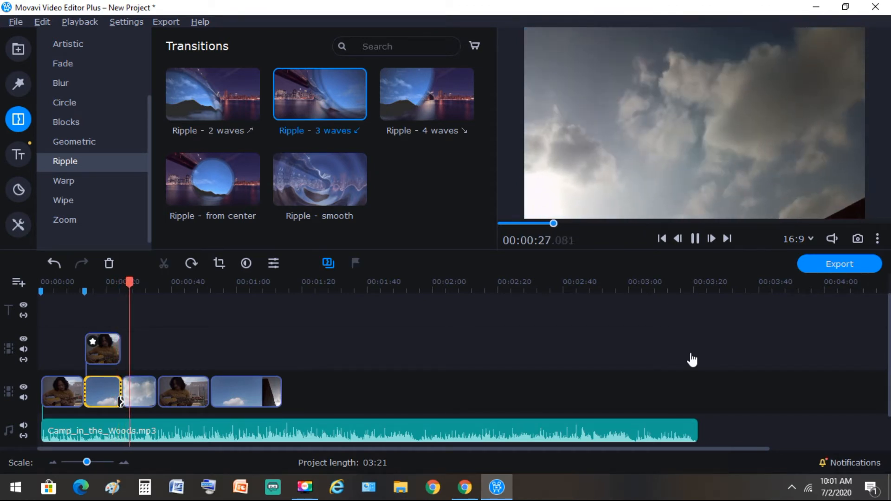
{"action": "key", "text": "space"}
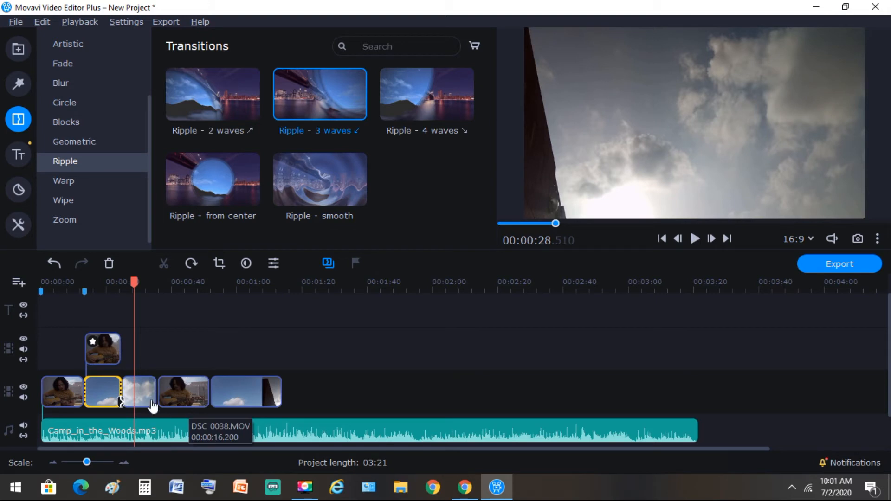
Step: Replace the transition between the two adjacent sky clips with Ripple - smooth and play it back
{"action": "left_click", "coordinate": [123, 408]}
{"action": "right_click", "coordinate": [123, 408]}
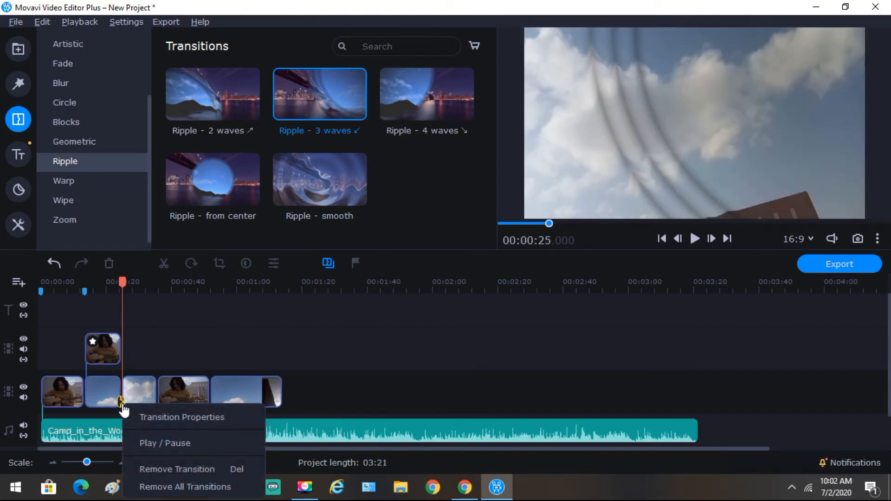
{"action": "left_click", "coordinate": [180, 470]}
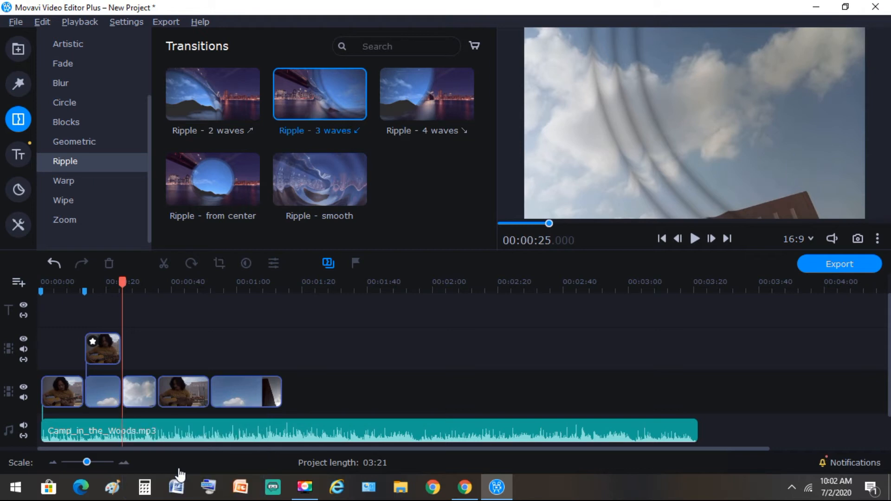
{"action": "left_click_drag", "start_coordinate": [311, 189], "coordinate": [121, 378]}
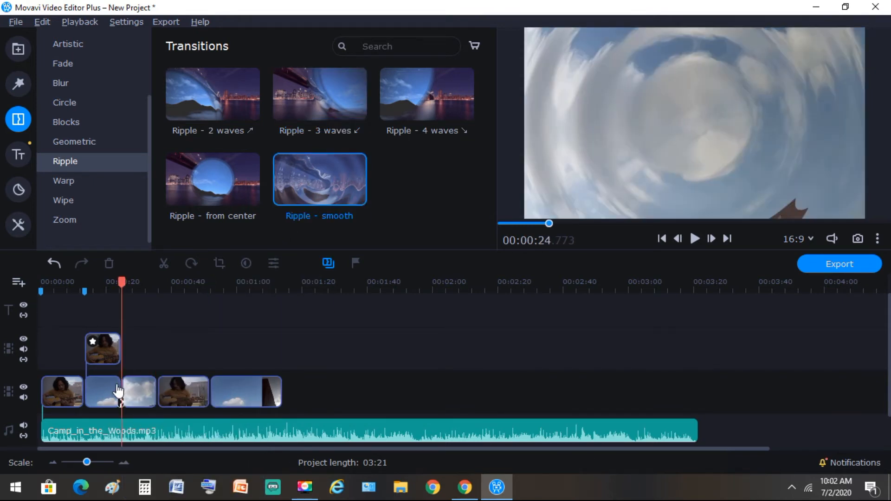
{"action": "left_click", "coordinate": [118, 391]}
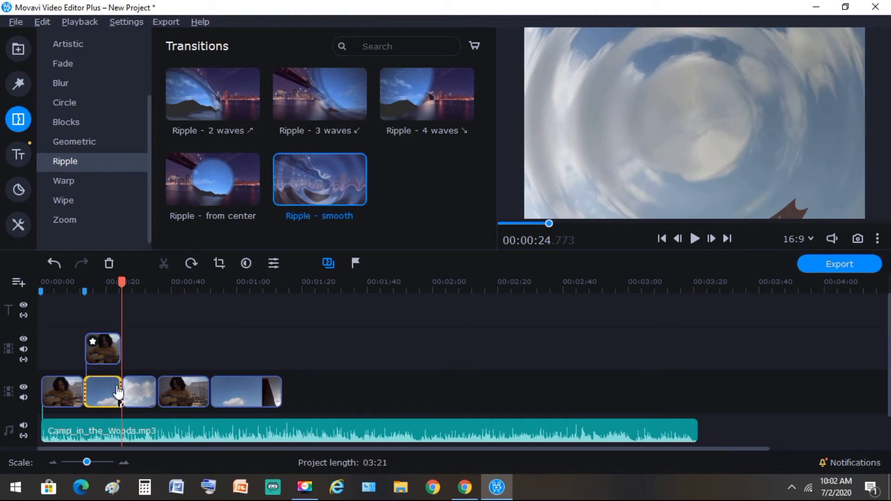
{"action": "left_click", "coordinate": [113, 387]}
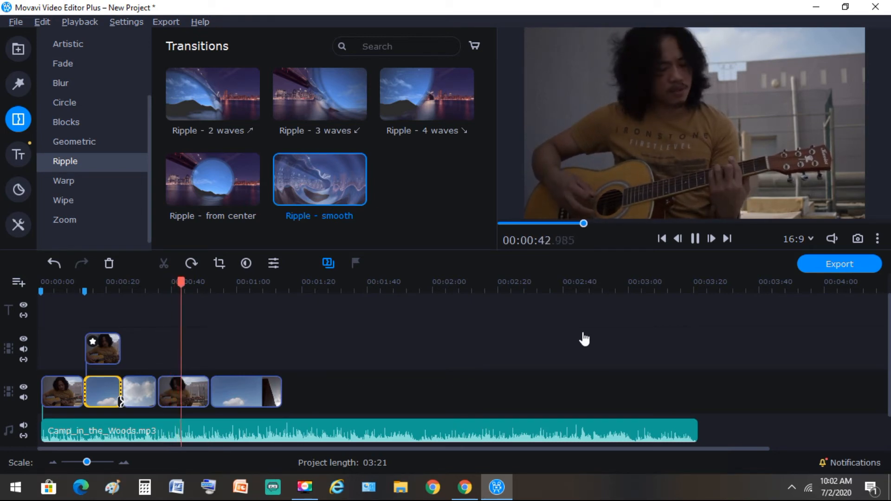
{"action": "key", "text": "space"}
{"action": "left_click", "coordinate": [573, 336]}
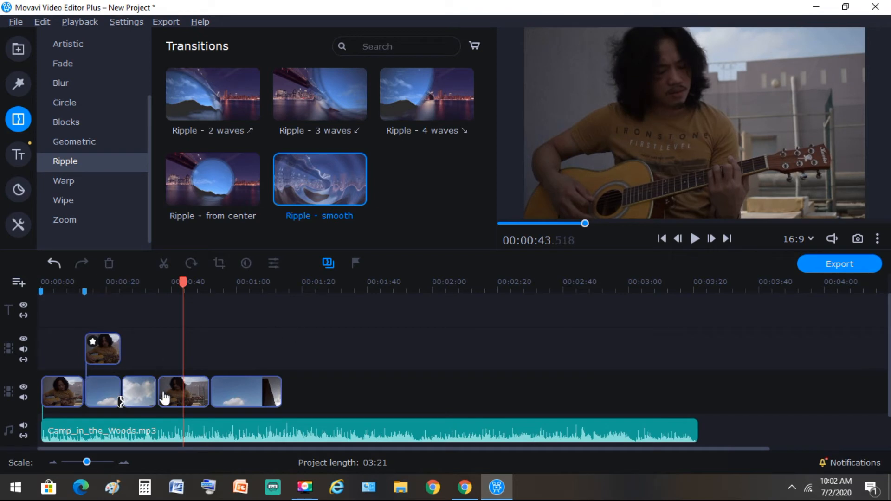
Step: Add the Fade to black transition between the second sky clip and the following guitar segment, and play through it
{"action": "left_click", "coordinate": [155, 400]}
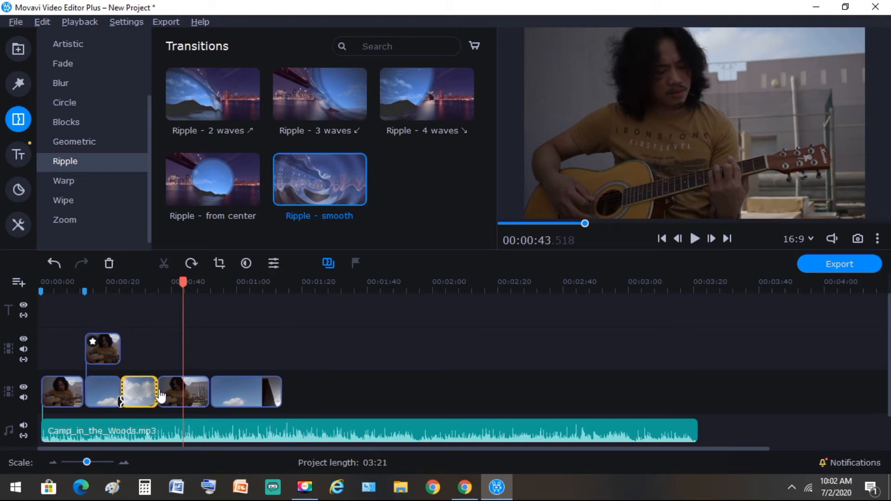
{"action": "left_click", "coordinate": [159, 395]}
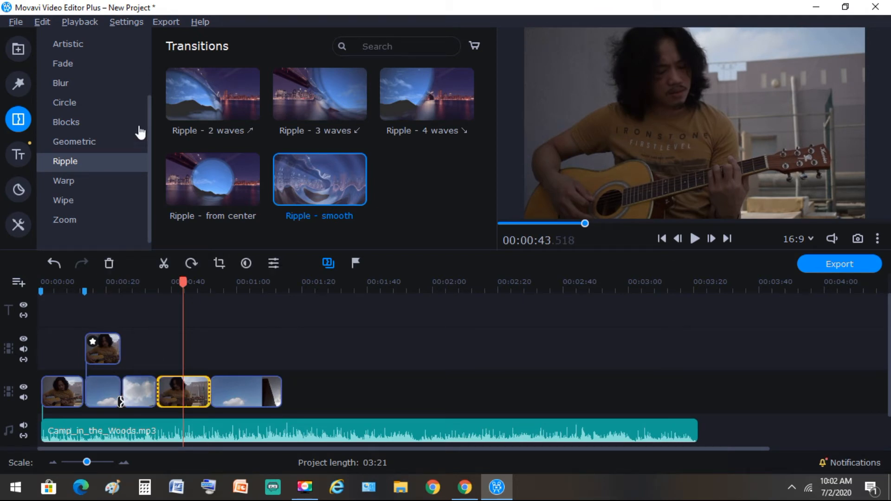
{"action": "left_click", "coordinate": [82, 65]}
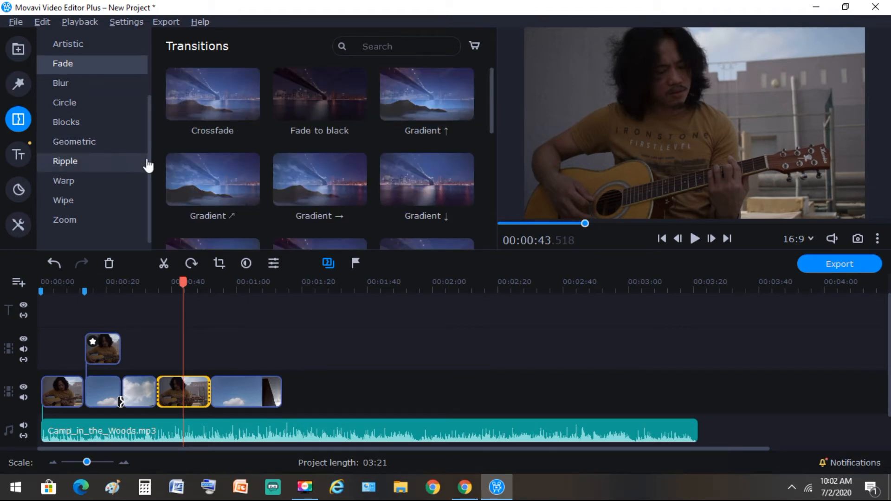
{"action": "left_click_drag", "start_coordinate": [150, 170], "coordinate": [145, 119]}
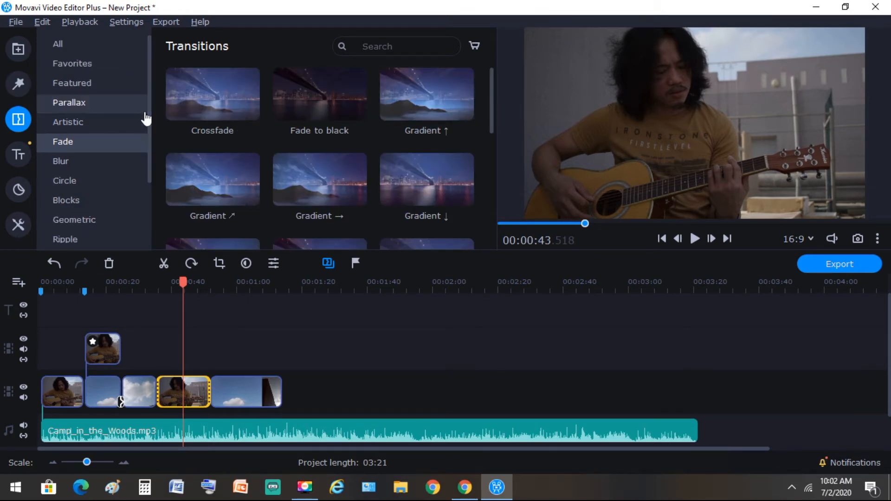
{"action": "left_click", "coordinate": [77, 66]}
{"action": "left_click", "coordinate": [75, 84]}
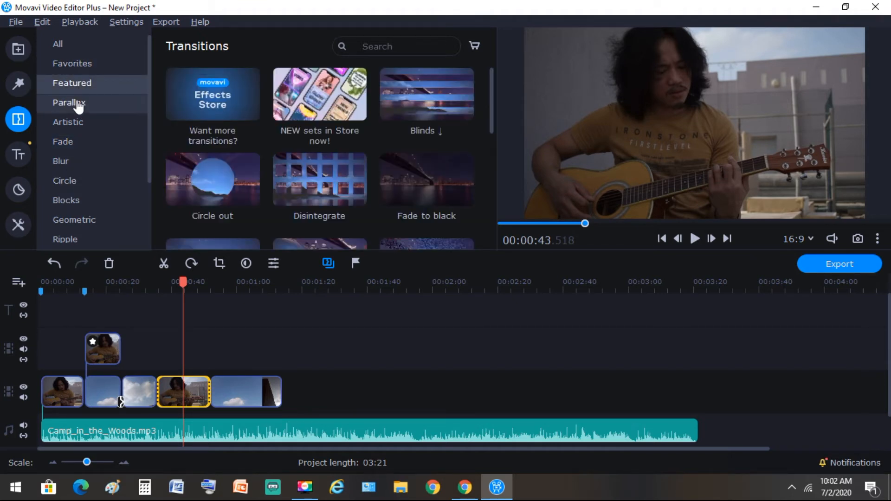
{"action": "left_click", "coordinate": [78, 69]}
{"action": "left_click", "coordinate": [192, 122]}
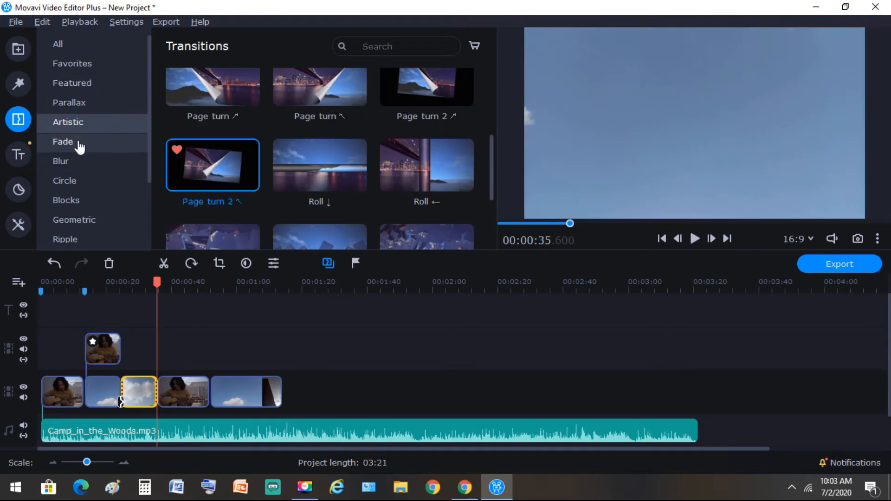
{"action": "left_click", "coordinate": [94, 147]}
{"action": "mouse_move", "coordinate": [318, 109]}
{"action": "left_mouse_down"}
{"action": "mouse_move", "coordinate": [208, 372]}
{"action": "mouse_move", "coordinate": [158, 388]}
{"action": "left_mouse_up"}
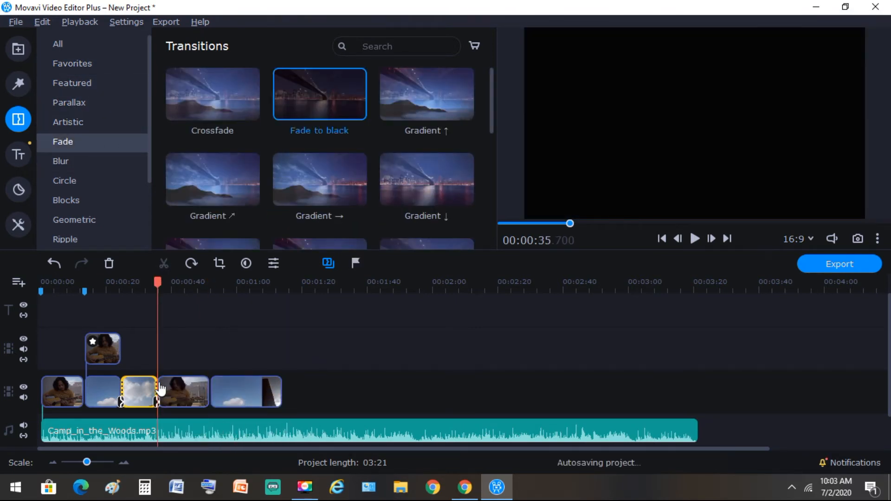
{"action": "key", "text": "space"}
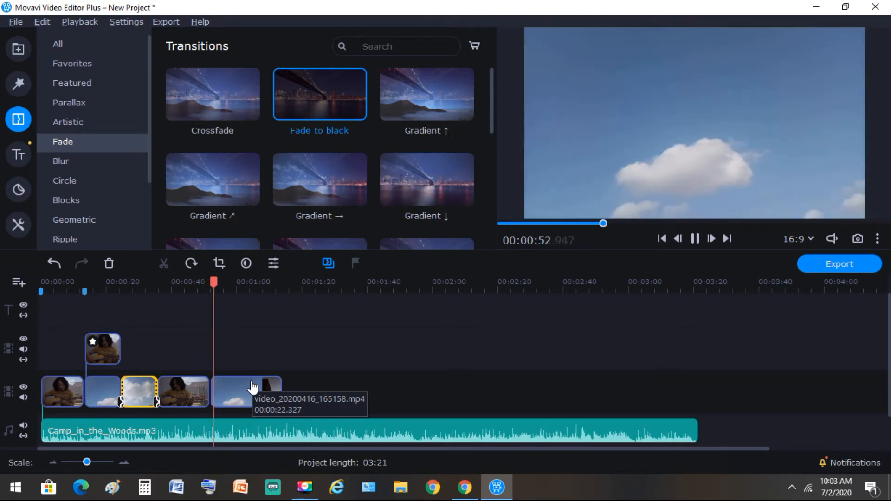
{"action": "key", "text": "space"}
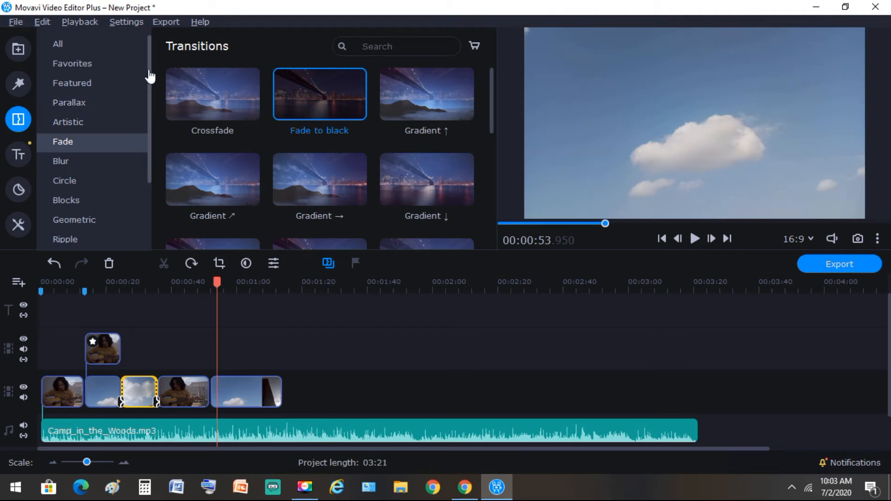
Step: Add the artistic Brush - rough transition between the last guitar segment and the final sky clip, and preview it
{"action": "left_click", "coordinate": [74, 130]}
{"action": "mouse_move", "coordinate": [195, 103]}
{"action": "left_mouse_down"}
{"action": "mouse_move", "coordinate": [200, 373]}
{"action": "mouse_move", "coordinate": [209, 385]}
{"action": "left_mouse_up"}
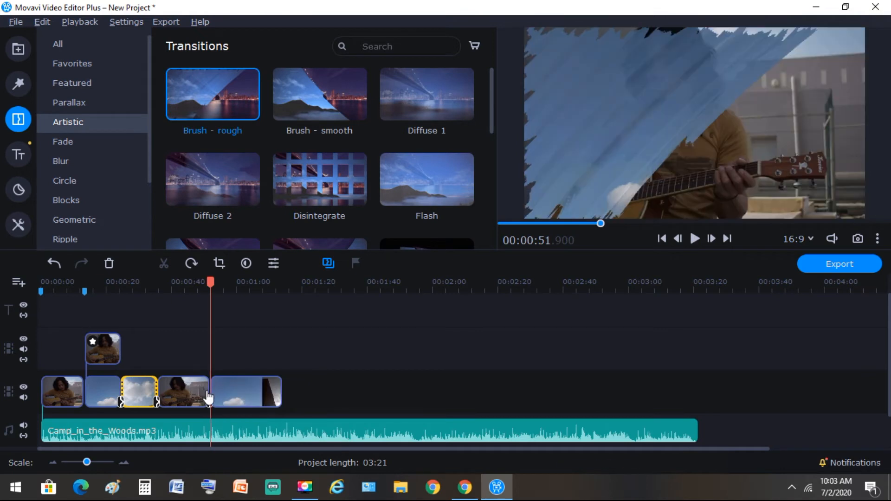
{"action": "left_click", "coordinate": [203, 395]}
{"action": "key", "text": "space"}
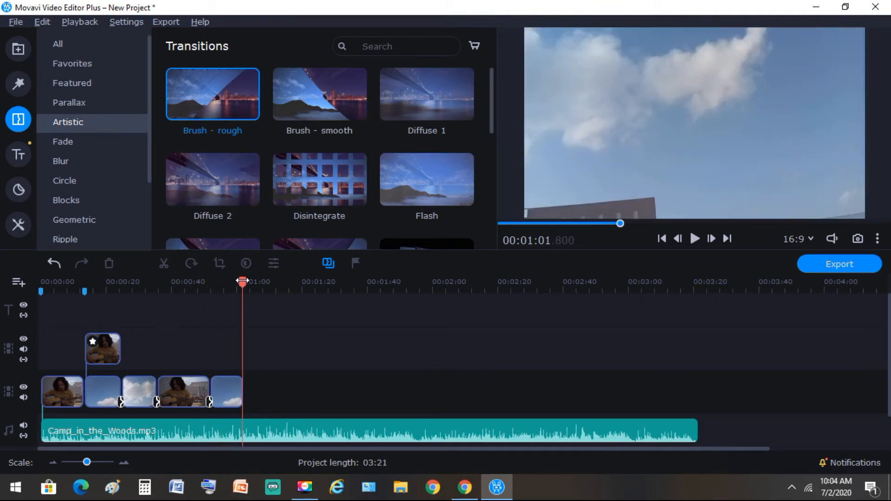
Step: Split the Camp_in_the_Woods.mp3 music at the end of the last sky clip and delete the leftover part
{"action": "left_click_drag", "start_coordinate": [242, 280], "coordinate": [243, 281]}
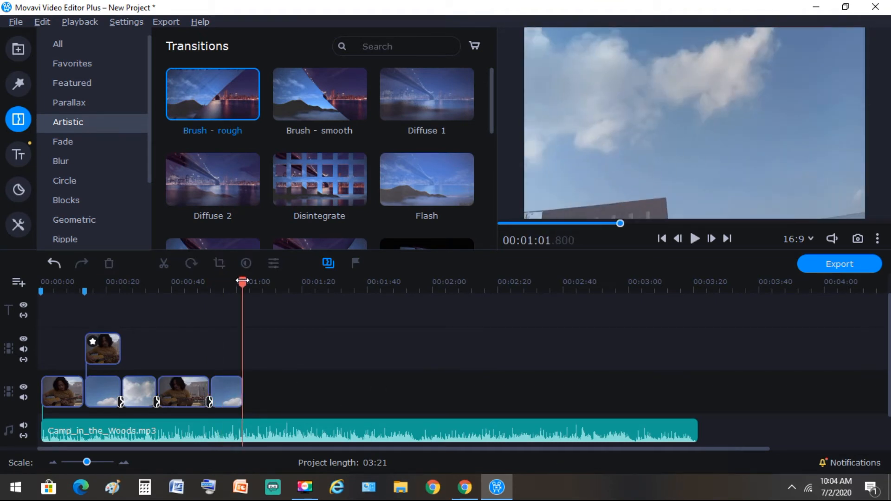
{"action": "left_click", "coordinate": [243, 435]}
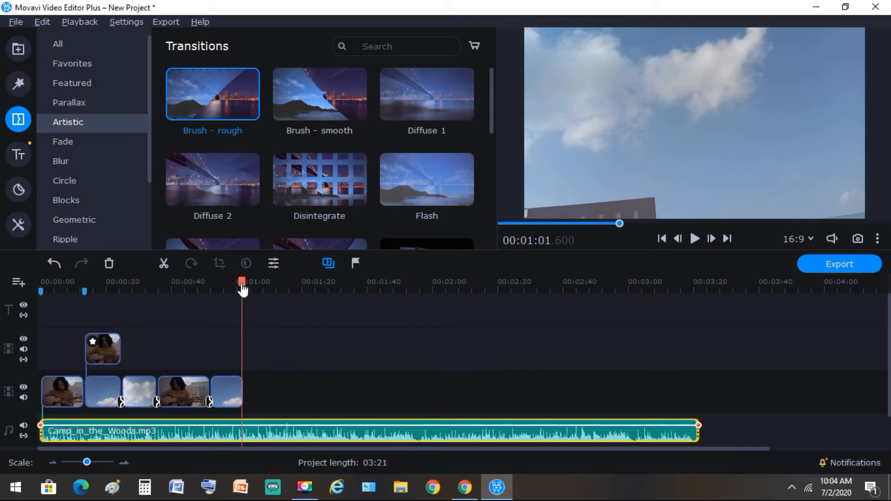
{"action": "left_click", "coordinate": [164, 265]}
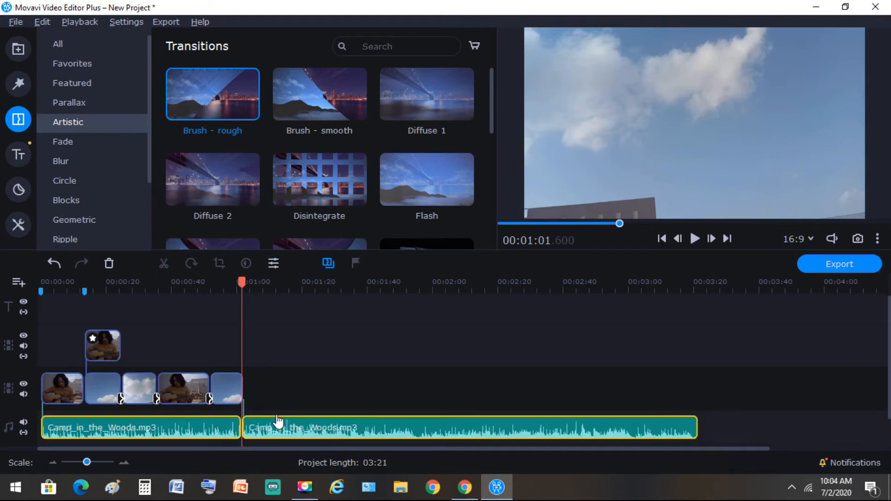
{"action": "left_click", "coordinate": [473, 440]}
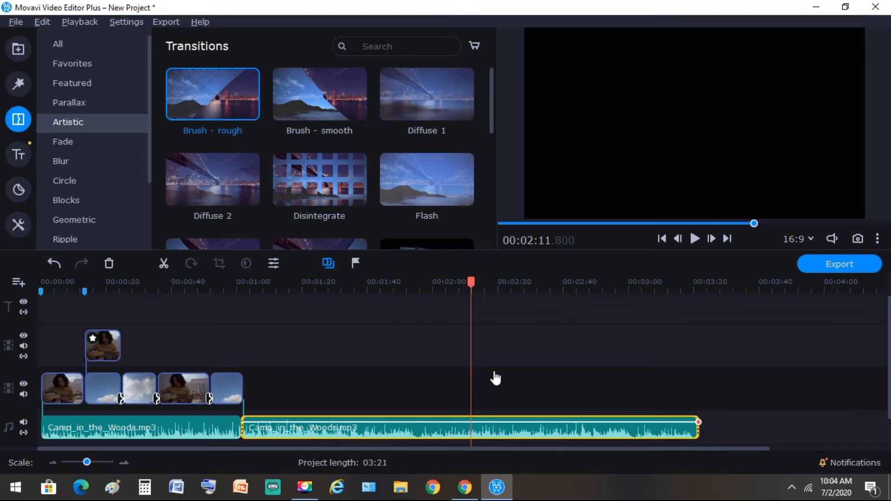
{"action": "left_click", "coordinate": [110, 264]}
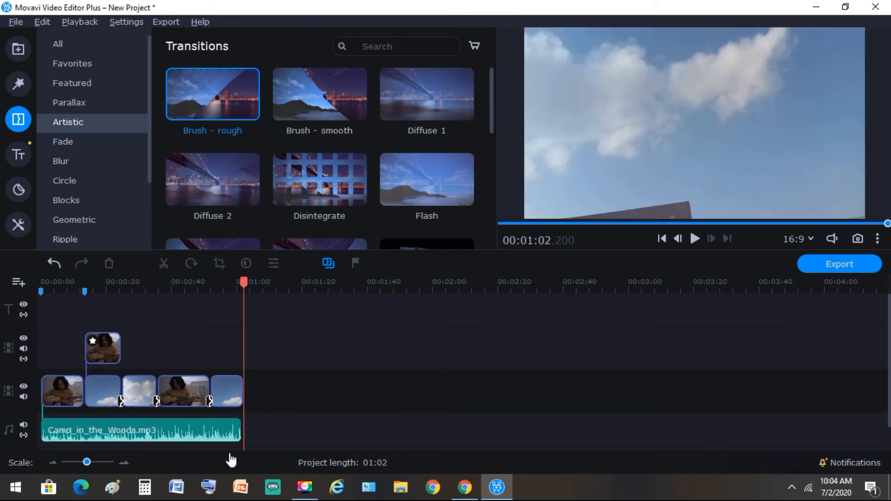
{"action": "left_click", "coordinate": [241, 285]}
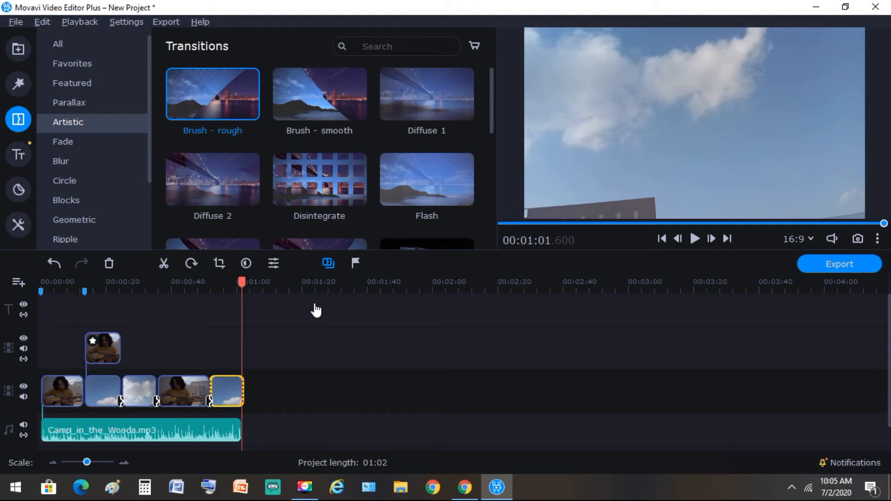
Step: Add the Clean line opening title above the first guitar clip, starting at about 2 seconds
{"action": "left_click", "coordinate": [59, 393]}
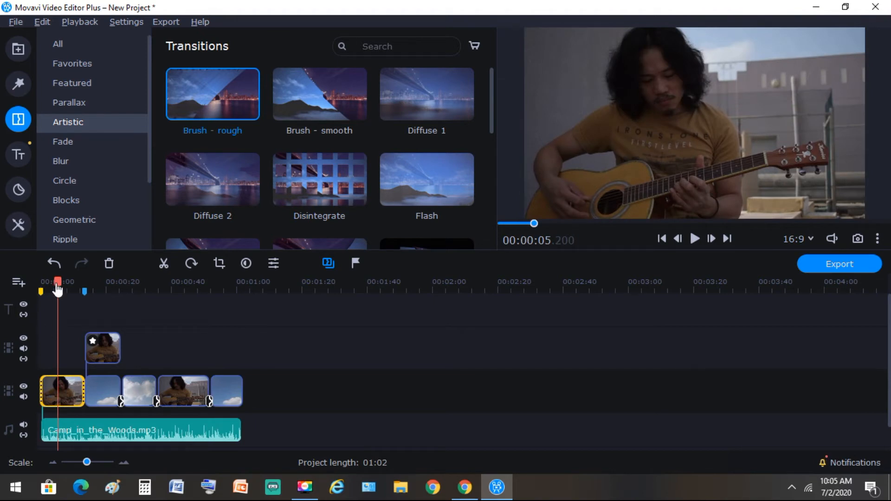
{"action": "left_click_drag", "start_coordinate": [56, 290], "coordinate": [47, 290]}
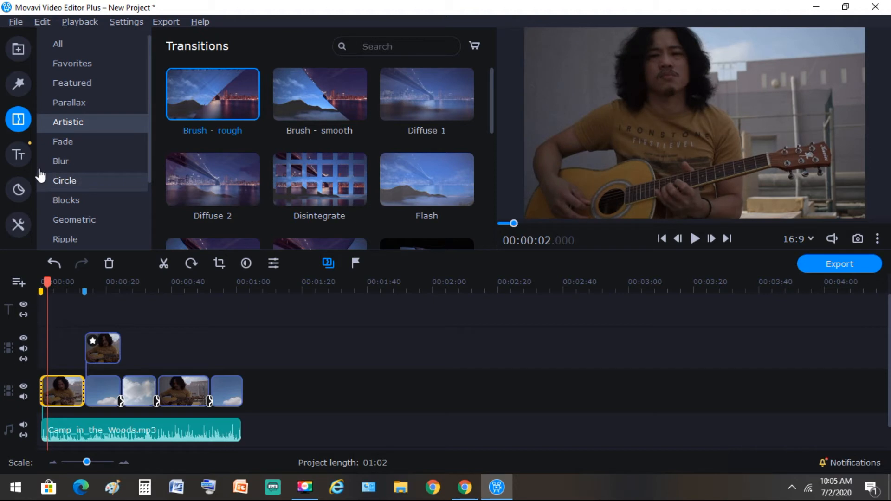
{"action": "left_click", "coordinate": [21, 154]}
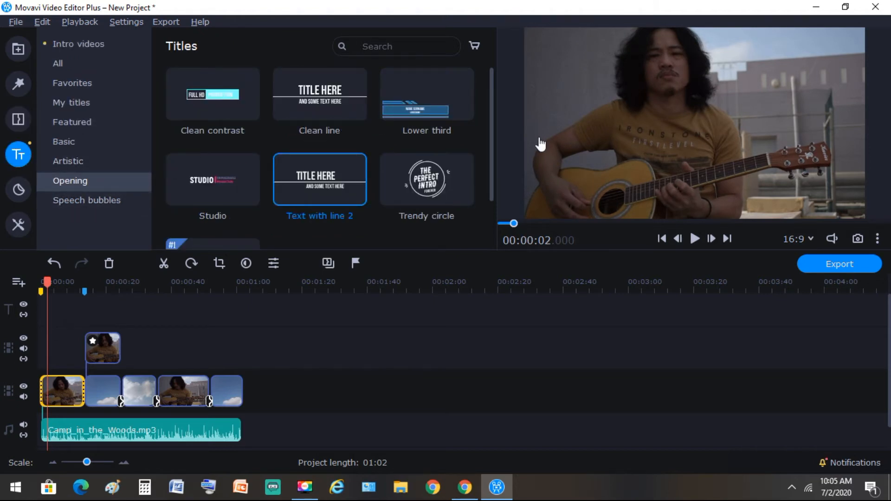
{"action": "mouse_move", "coordinate": [493, 120]}
{"action": "left_mouse_down"}
{"action": "mouse_move", "coordinate": [493, 193]}
{"action": "mouse_move", "coordinate": [494, 103]}
{"action": "left_mouse_up"}
{"action": "left_click", "coordinate": [328, 99]}
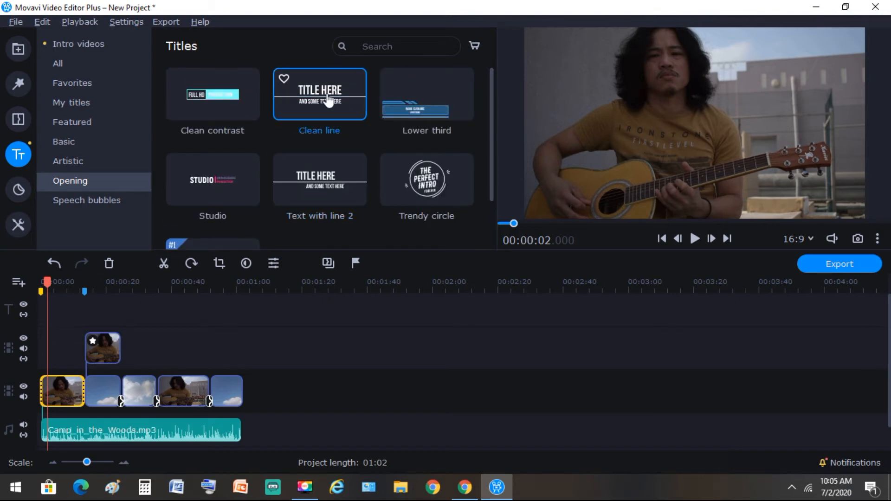
{"action": "left_click_drag", "start_coordinate": [316, 114], "coordinate": [68, 317]}
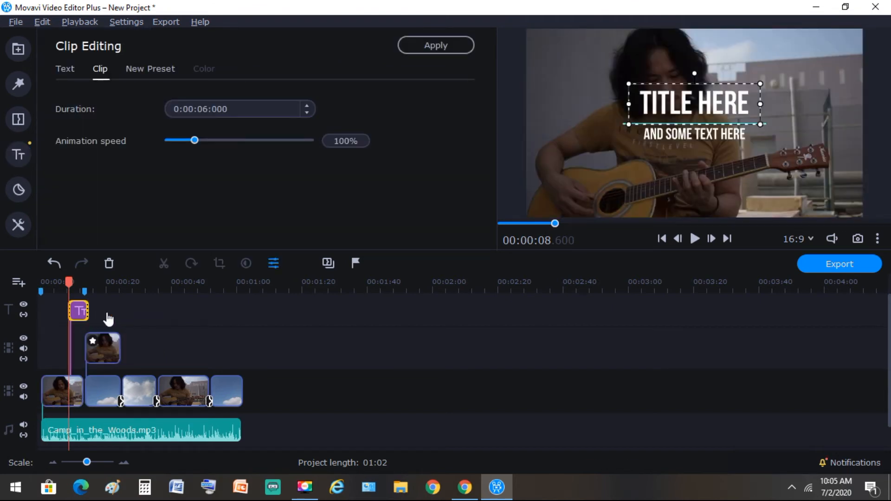
{"action": "left_click_drag", "start_coordinate": [72, 318], "coordinate": [58, 316]}
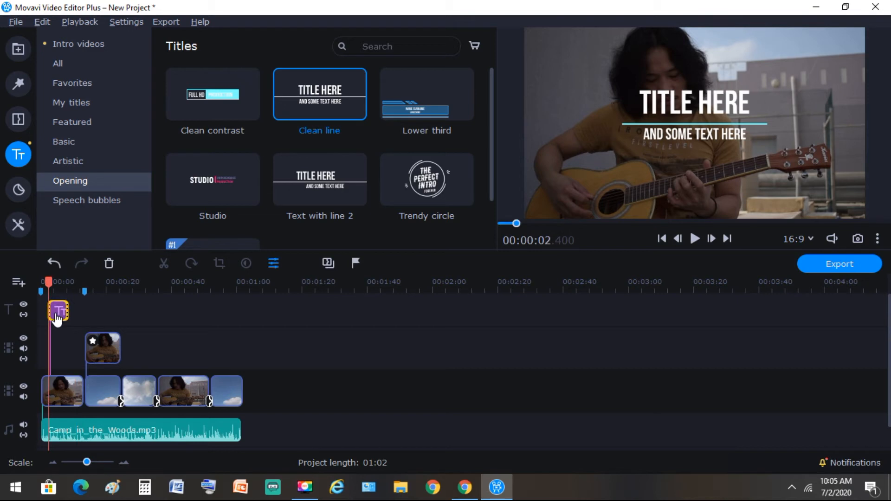
Step: Replace the main line of the Clean line title with SUBSCRIBE
{"action": "double_click", "coordinate": [707, 106]}
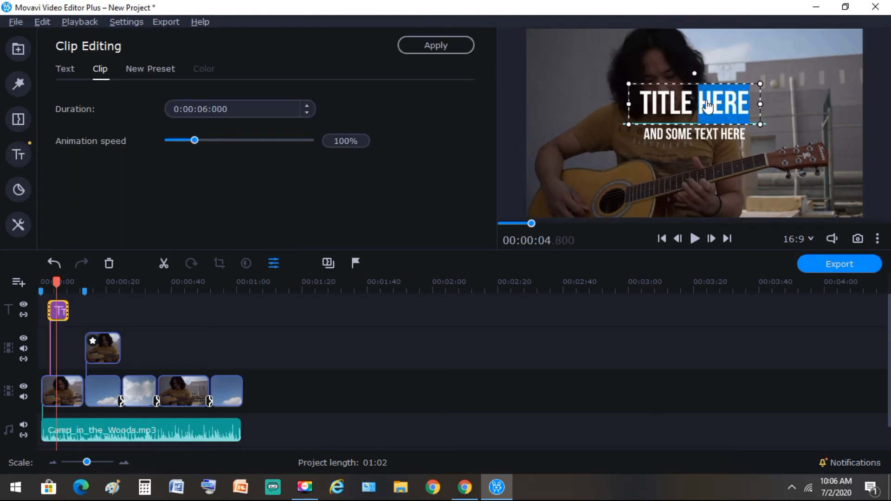
{"action": "key", "text": "BackSpace"}
{"action": "key", "text": "BackSpace"}
{"action": "key", "text": "BackSpace"}
{"action": "key", "text": "BackSpace"}
{"action": "key", "text": "BackSpace"}
{"action": "key", "text": "BackSpace"}
{"action": "key", "text": "BackSpace"}
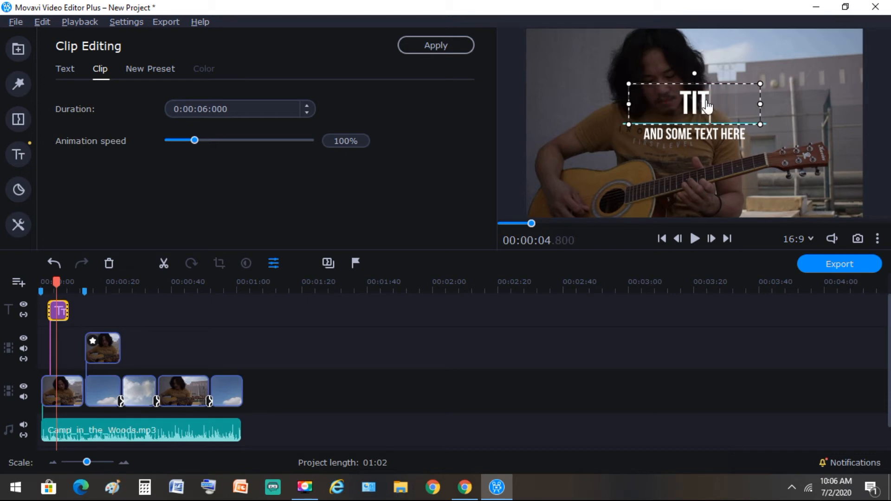
{"action": "type", "text": "SU"}
{"action": "type", "text": "R"}
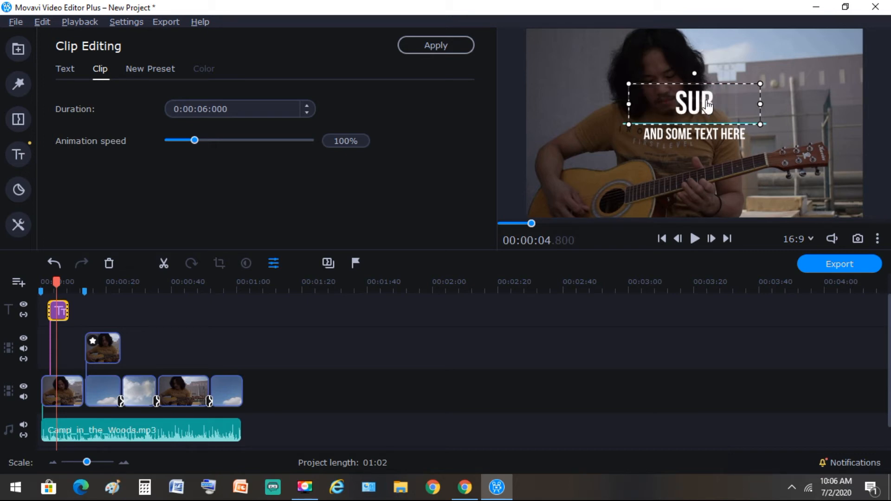
{"action": "type", "text": "SCRIBE"}
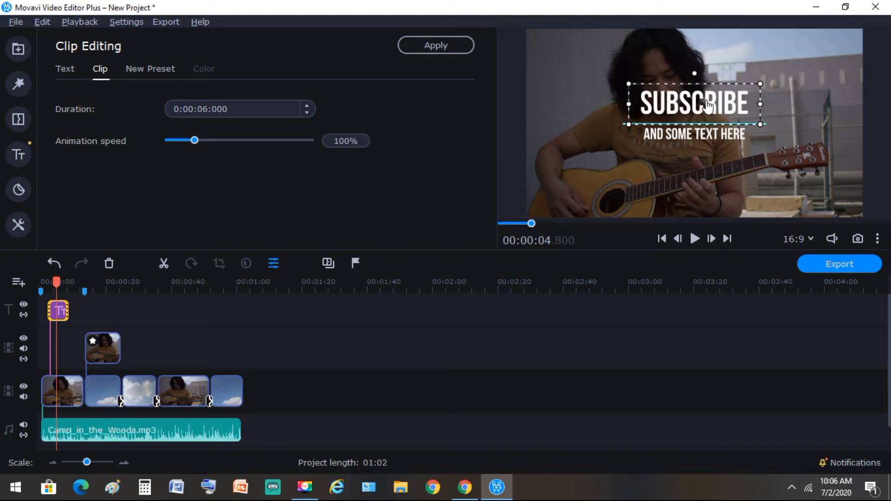
Step: Replace the title's smaller second line with LIKE & SHARE
{"action": "double_click", "coordinate": [718, 135]}
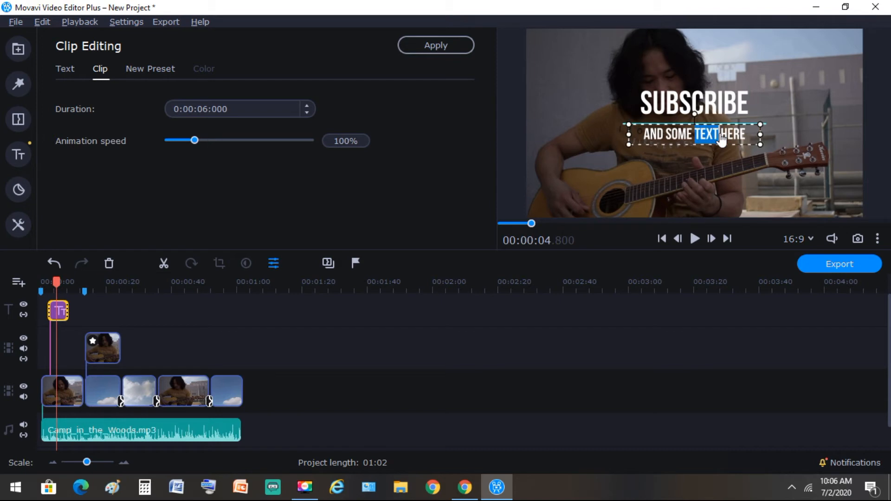
{"action": "key", "text": "ctrl+a"}
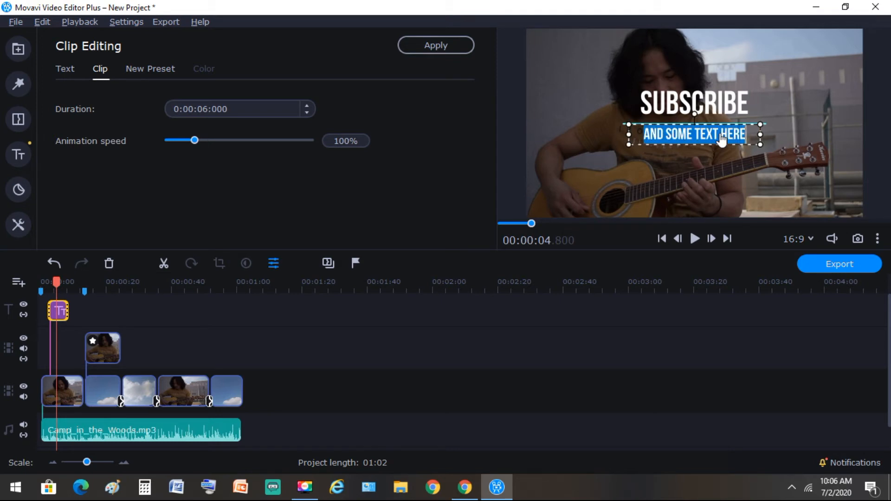
{"action": "type", "text": "LIKE"}
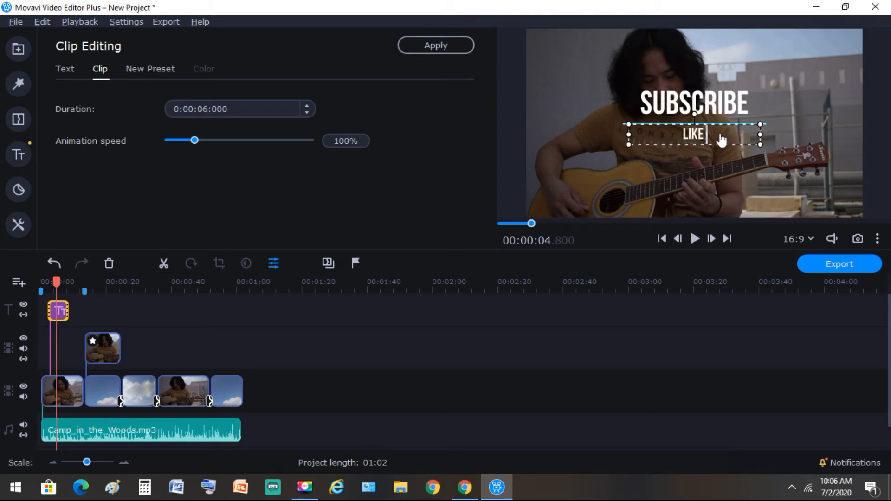
{"action": "type", "text": " & SHARE"}
Step: Set the font of the SUBSCRIBE line to BERNIER Shade, and select the LIKE & SHARE text for formatting
{"action": "left_click", "coordinate": [694, 103]}
{"action": "left_click", "coordinate": [694, 103]}
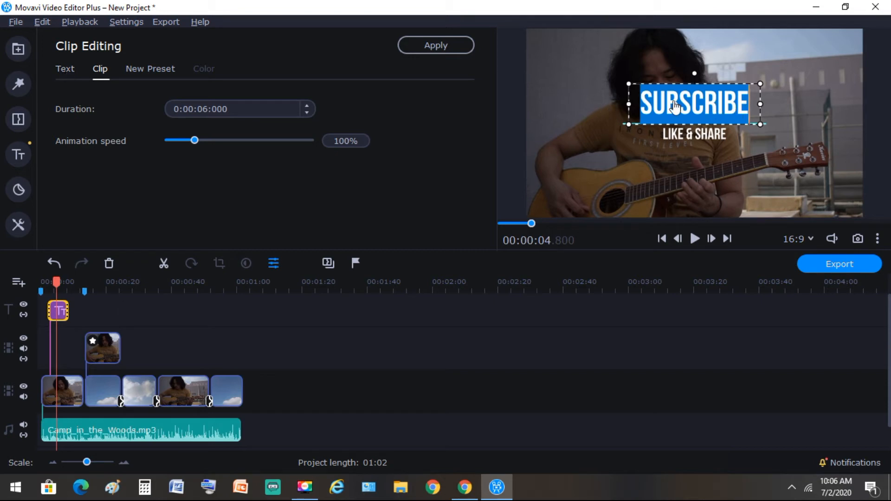
{"action": "left_click", "coordinate": [65, 73]}
{"action": "left_click", "coordinate": [329, 112]}
{"action": "left_click", "coordinate": [329, 112]}
{"action": "scroll", "coordinate": [329, 112], "scroll_direction": "up", "scroll_amount": 1}
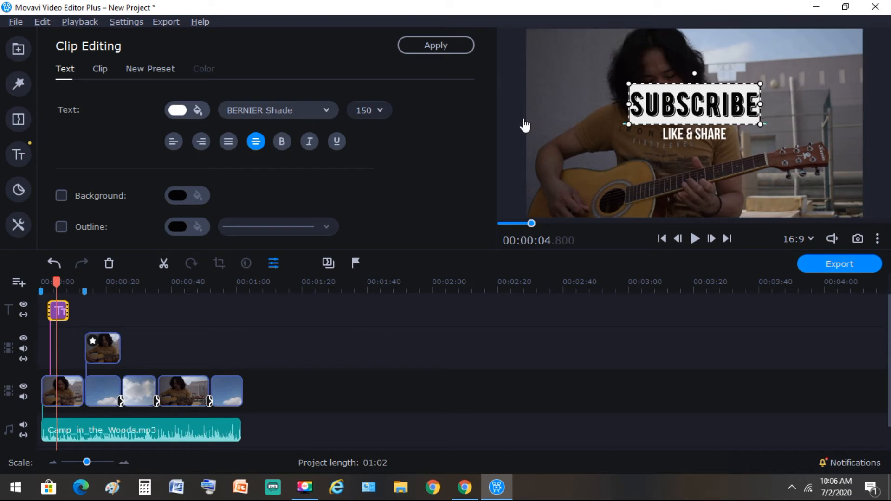
{"action": "left_click", "coordinate": [615, 181]}
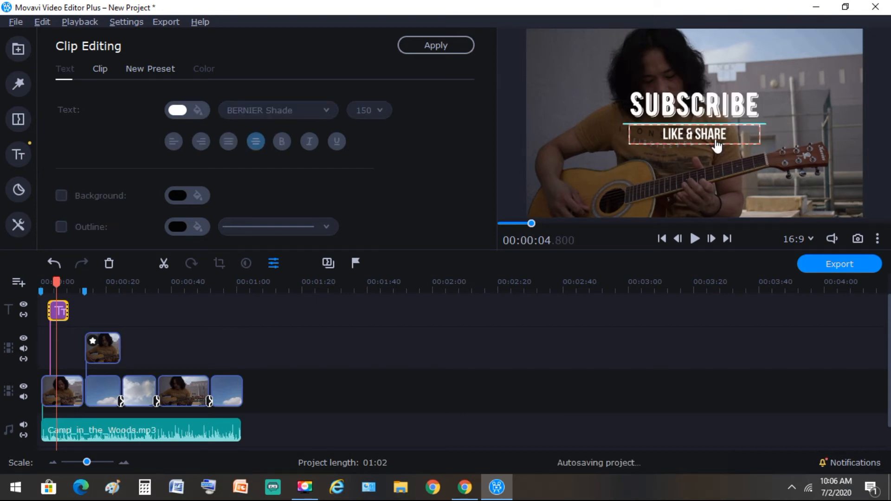
{"action": "left_click", "coordinate": [679, 135]}
{"action": "double_click", "coordinate": [679, 135]}
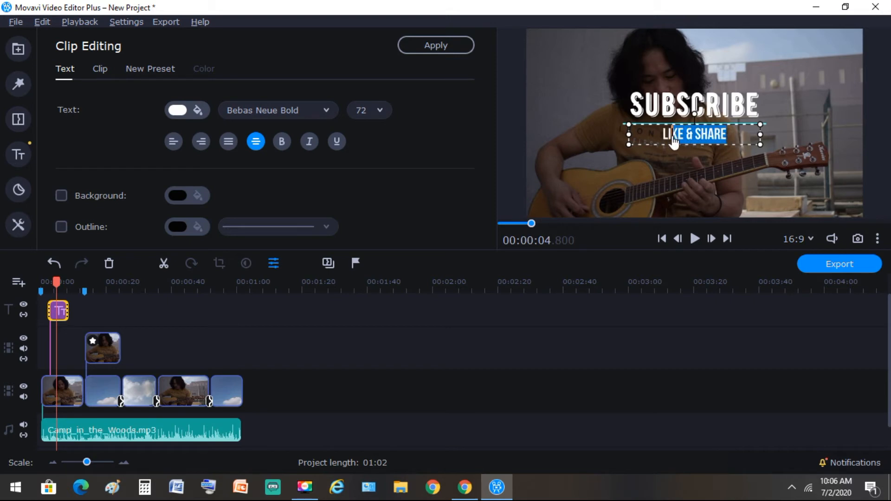
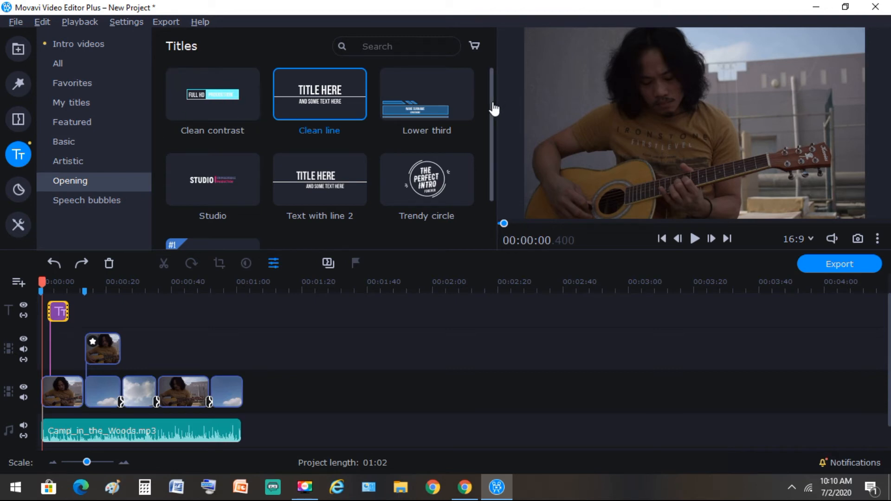
Step: Add the Studio opening title to the title track at about 2 seconds, over the first guitar clip
{"action": "left_click_drag", "start_coordinate": [493, 110], "coordinate": [494, 195]}
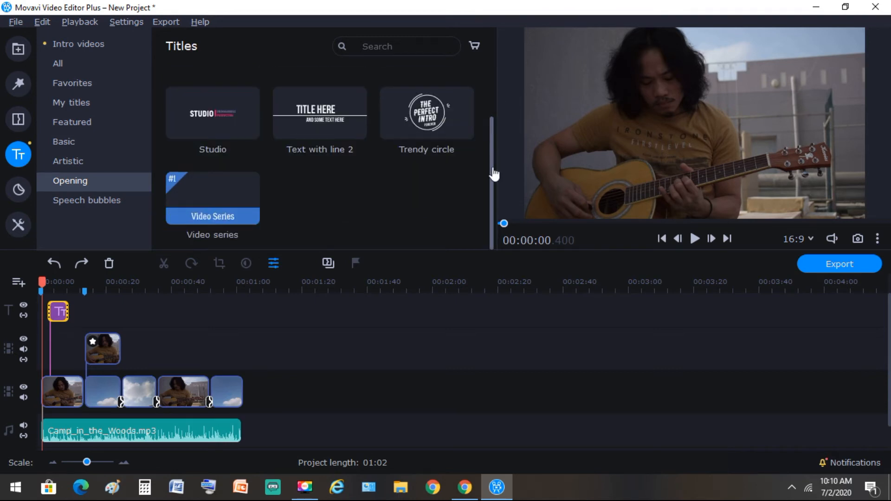
{"action": "left_click_drag", "start_coordinate": [494, 167], "coordinate": [491, 124]}
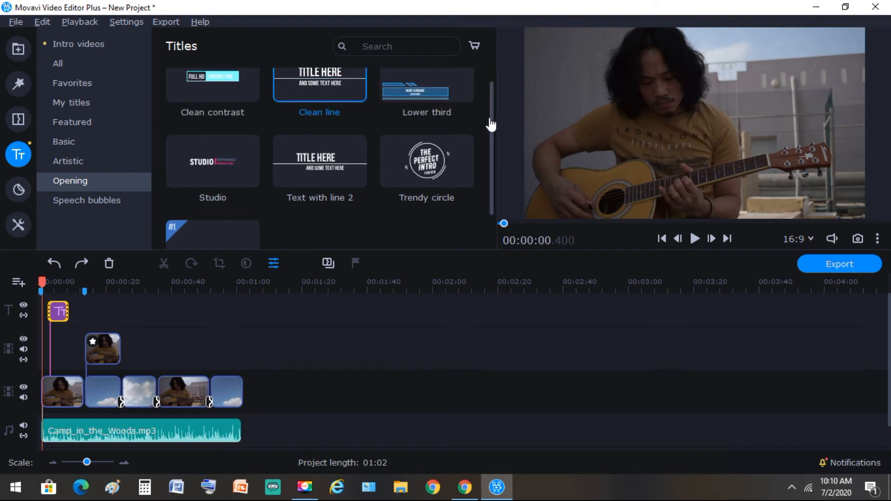
{"action": "left_click_drag", "start_coordinate": [199, 166], "coordinate": [46, 293]}
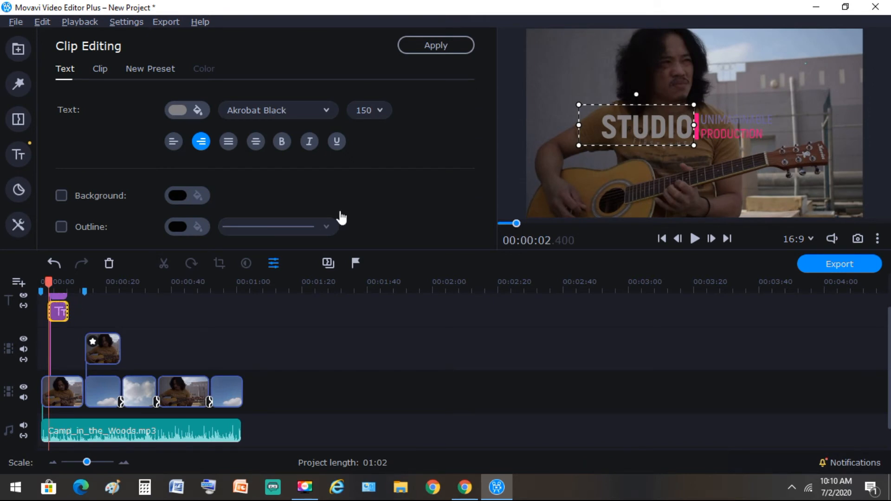
Step: Replace the STUDIO text with the performer's first name and slightly shrink its text frame
{"action": "double_click", "coordinate": [661, 120]}
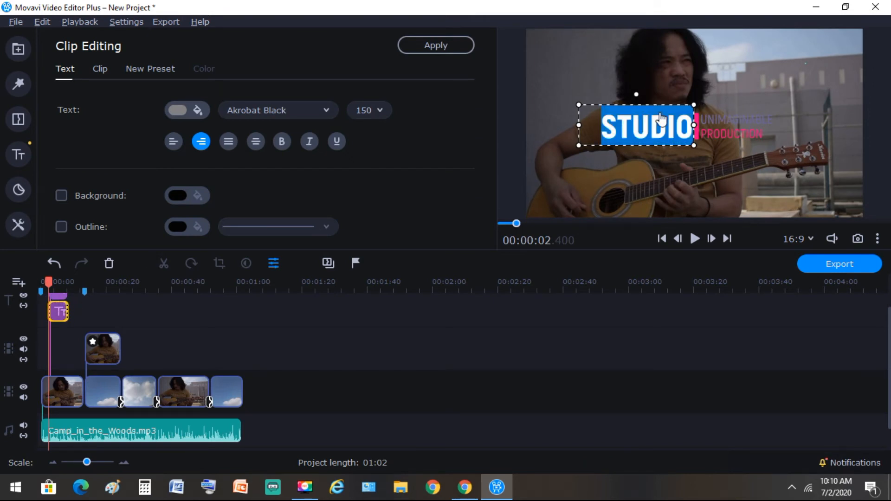
{"action": "type", "text": "bil"}
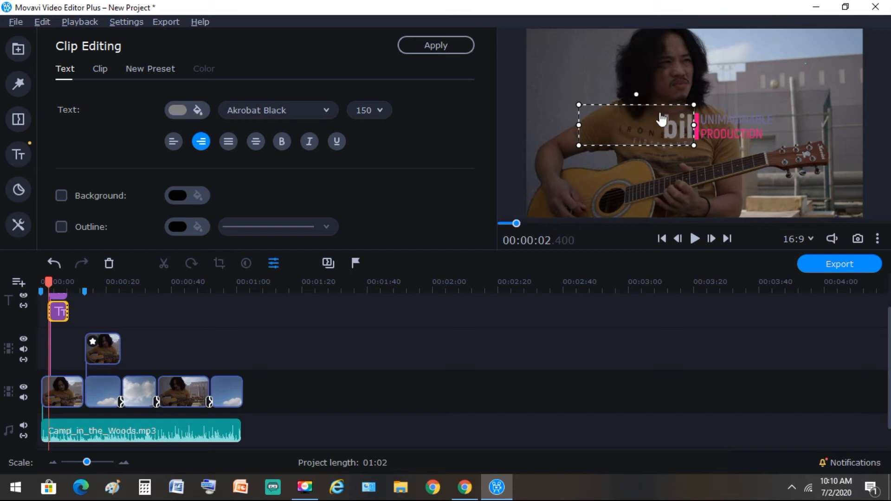
{"action": "key", "text": "BackSpace"}
{"action": "key", "text": "BackSpace"}
{"action": "key", "text": "BackSpace"}
{"action": "type", "text": "Billy"}
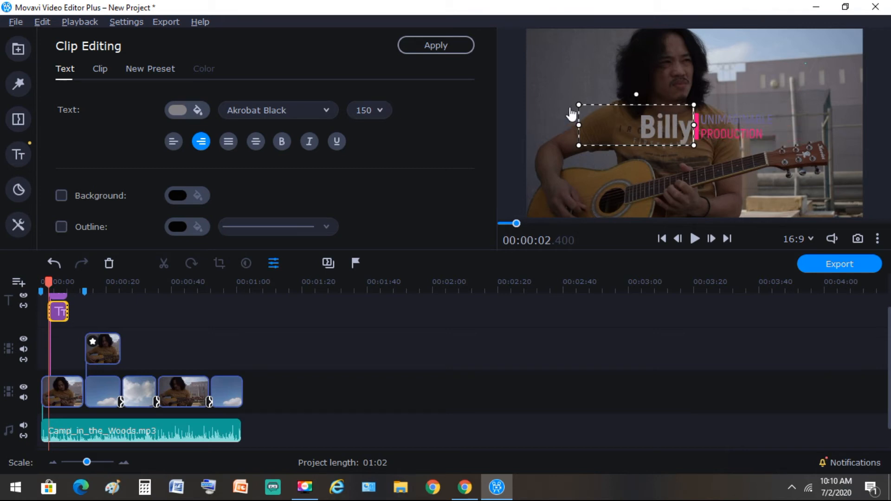
{"action": "mouse_move", "coordinate": [578, 109]}
{"action": "left_mouse_down"}
{"action": "mouse_move", "coordinate": [623, 130]}
{"action": "mouse_move", "coordinate": [582, 111]}
{"action": "left_mouse_up"}
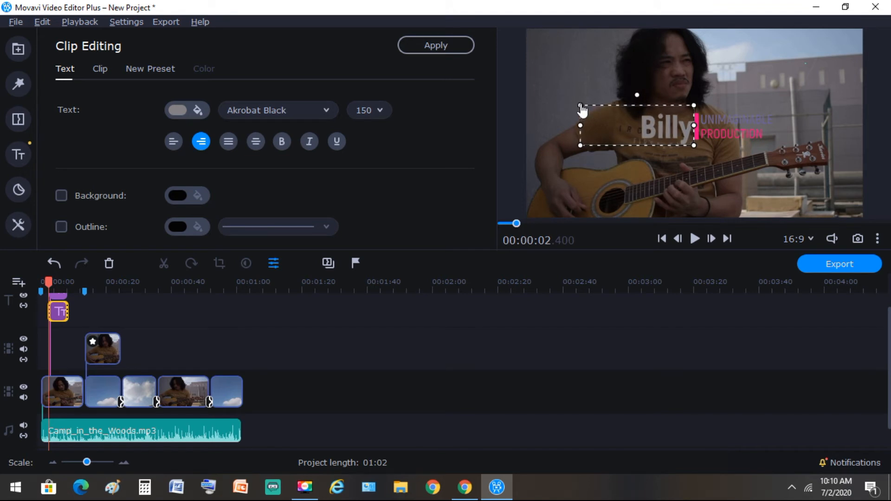
Step: Replace the UNIMAGINABLE text with the performer's surname followed by 85, and color it white (#ffffff)
{"action": "double_click", "coordinate": [731, 123]}
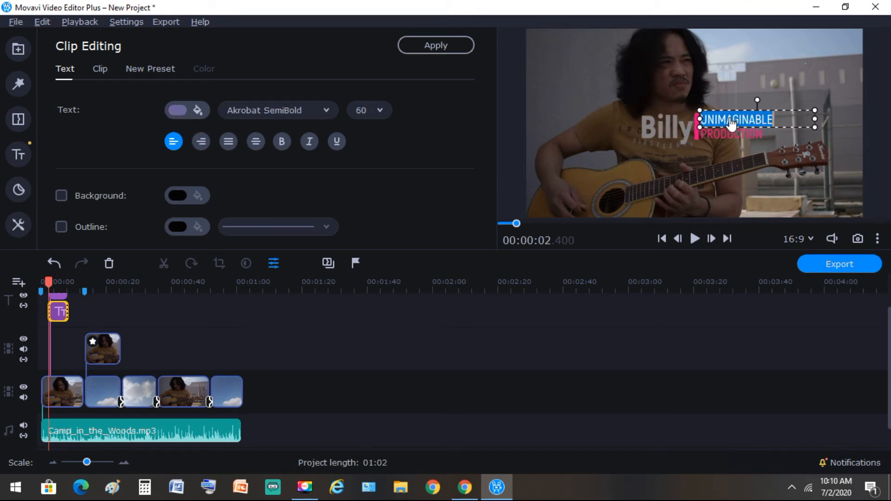
{"action": "key", "text": "BackSpace"}
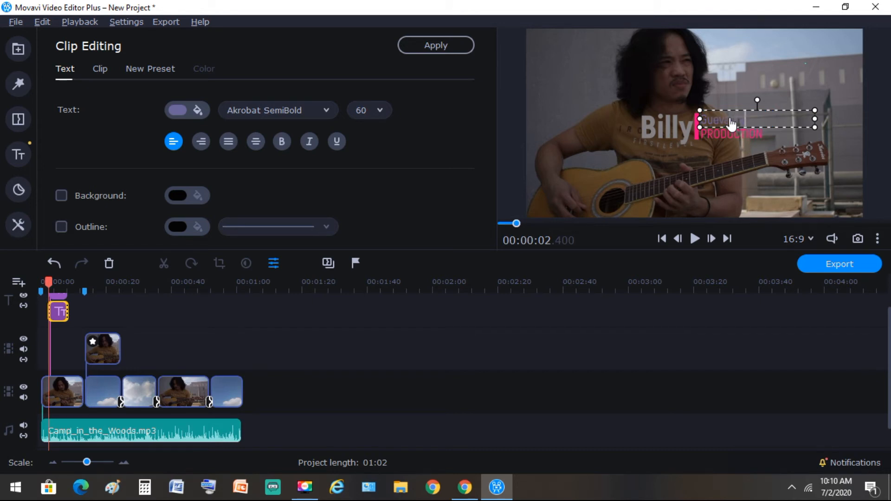
{"action": "left_click_drag", "start_coordinate": [782, 124], "coordinate": [701, 126]}
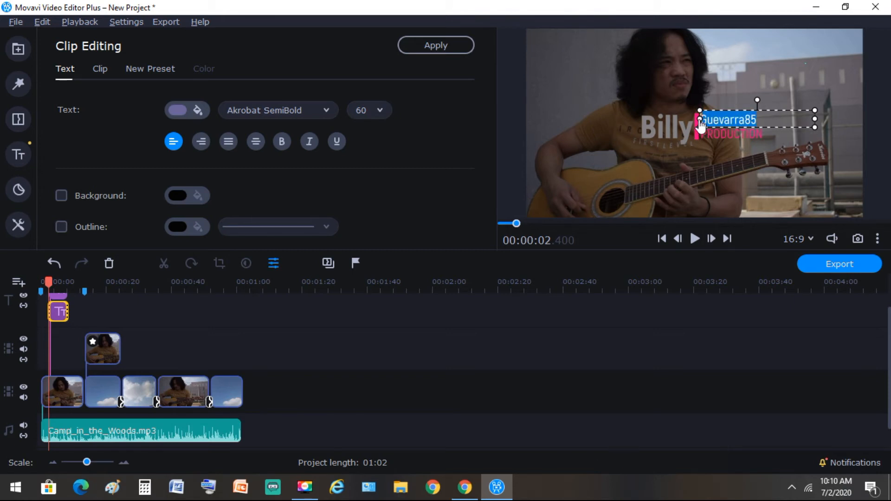
{"action": "left_click", "coordinate": [179, 114]}
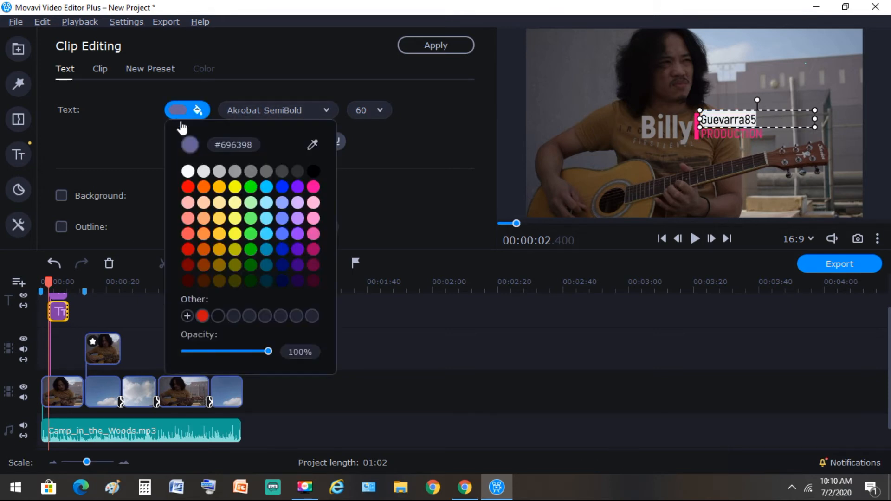
{"action": "left_click", "coordinate": [188, 171]}
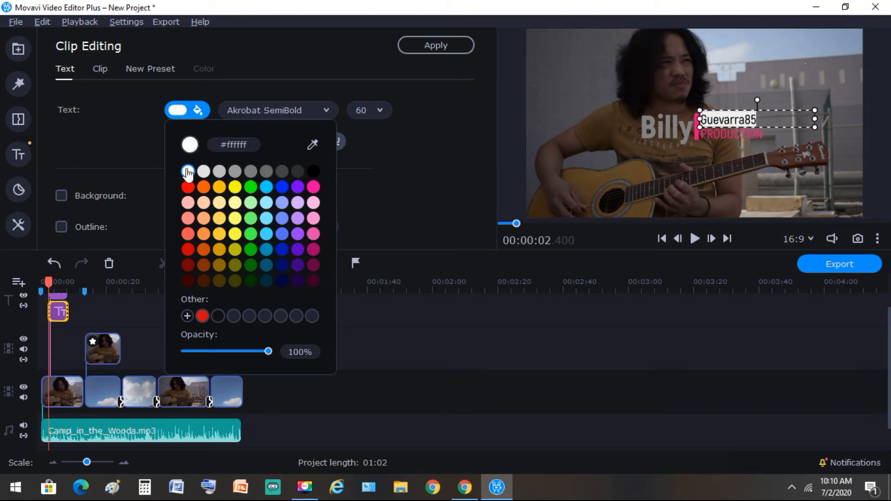
Step: Set the surname line's font size to 80 and its font to BERNIER Regular
{"action": "left_click", "coordinate": [382, 114]}
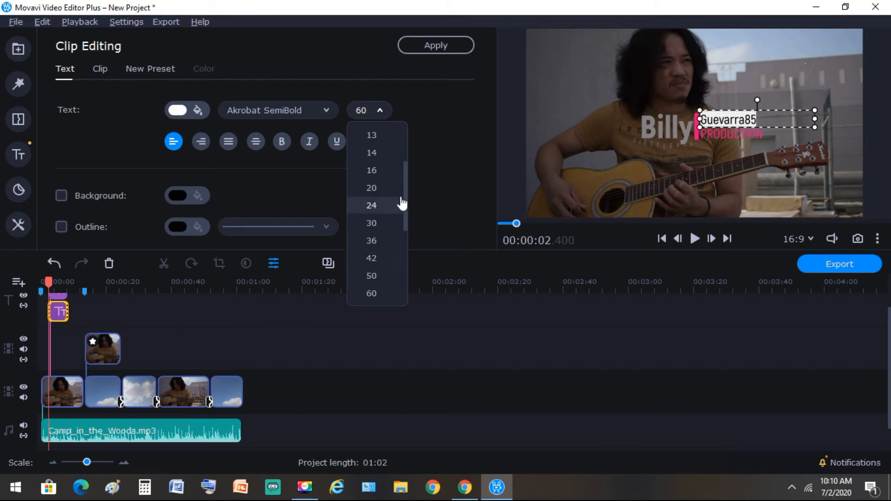
{"action": "left_click_drag", "start_coordinate": [407, 183], "coordinate": [407, 211]}
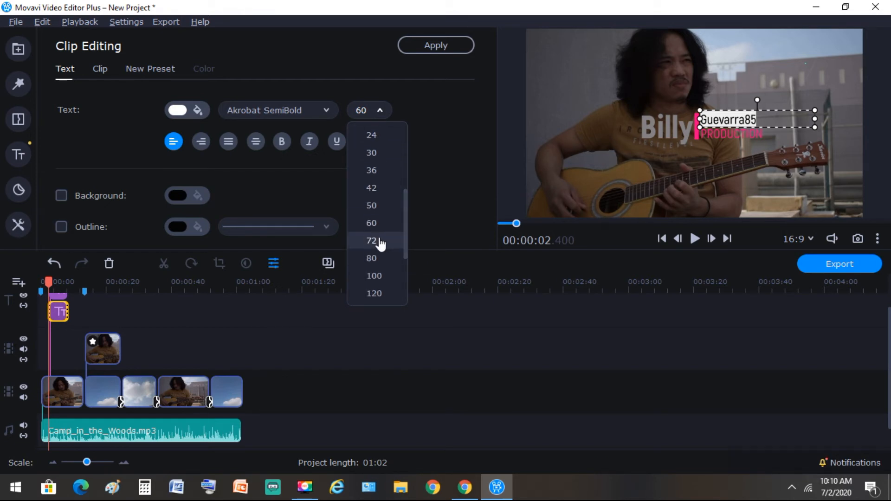
{"action": "left_click", "coordinate": [375, 261]}
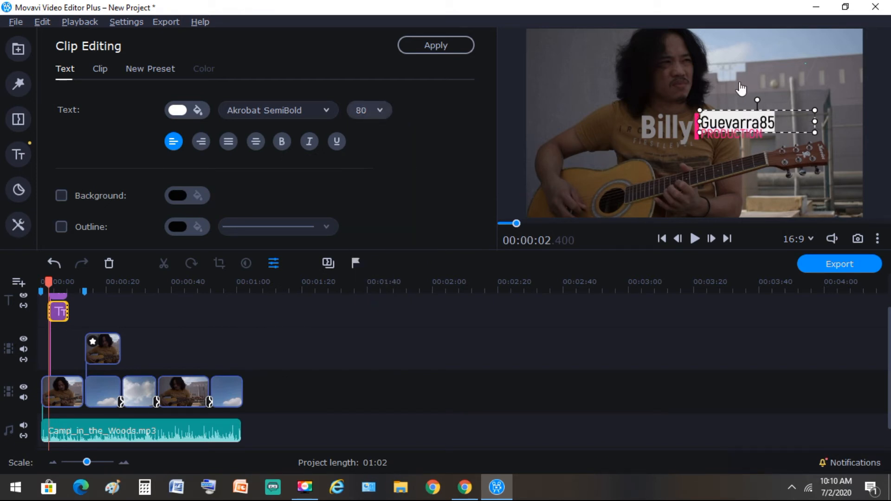
{"action": "left_click", "coordinate": [282, 142]}
{"action": "left_click", "coordinate": [327, 113]}
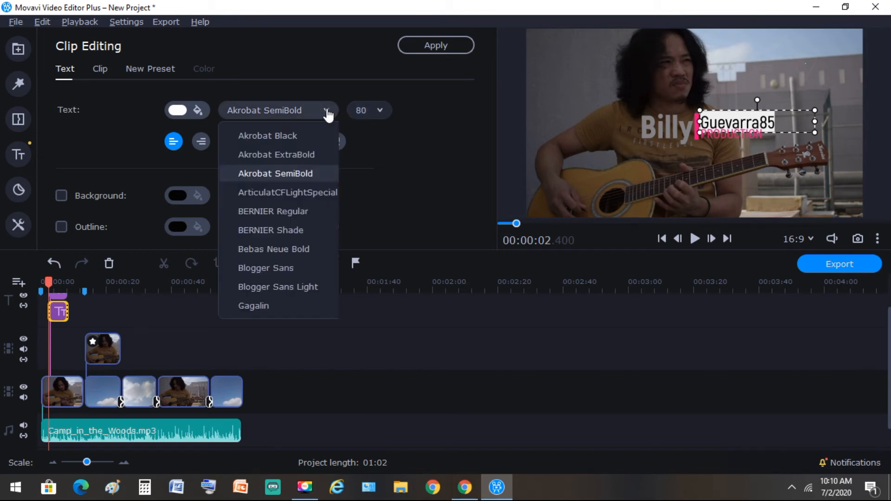
{"action": "left_click", "coordinate": [290, 211]}
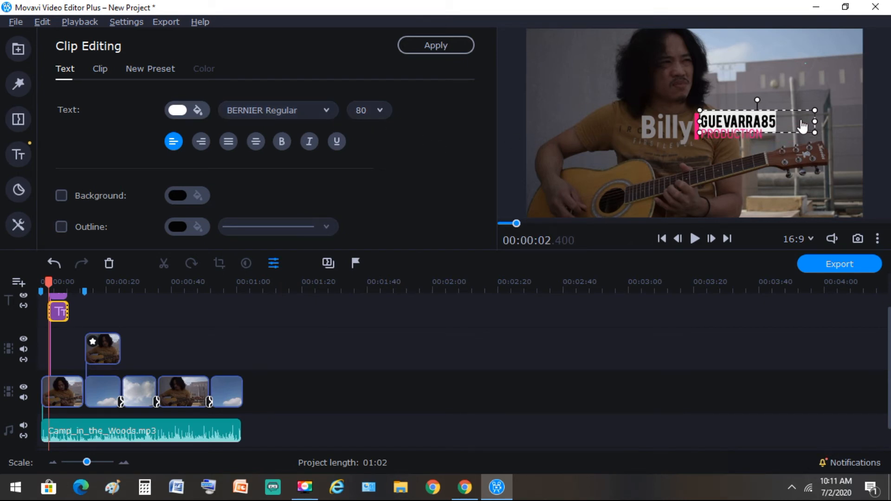
Step: Color only the 85 at the end of the surname line bright red
{"action": "left_click_drag", "start_coordinate": [789, 124], "coordinate": [767, 126]}
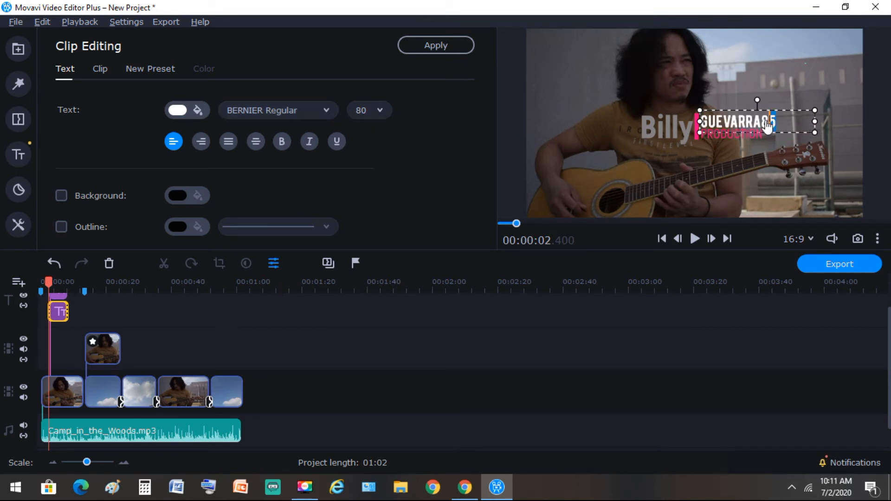
{"action": "left_click", "coordinate": [185, 111]}
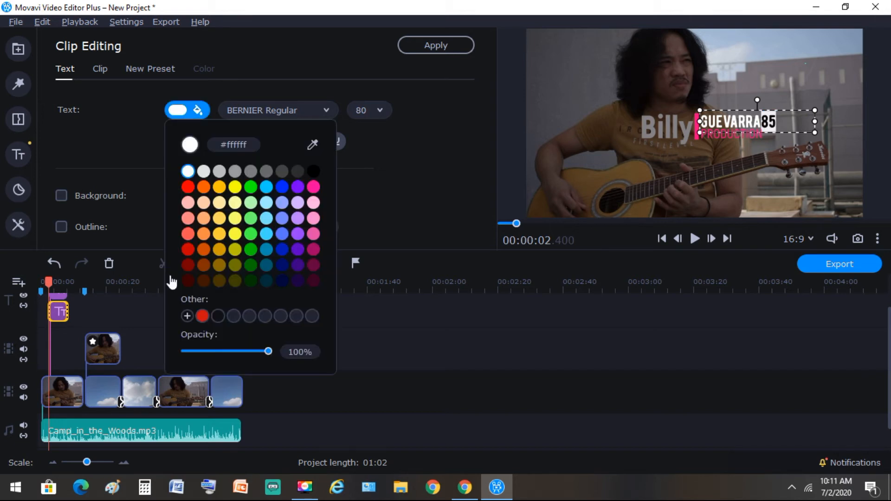
{"action": "left_click", "coordinate": [188, 188]}
{"action": "left_click", "coordinate": [756, 158]}
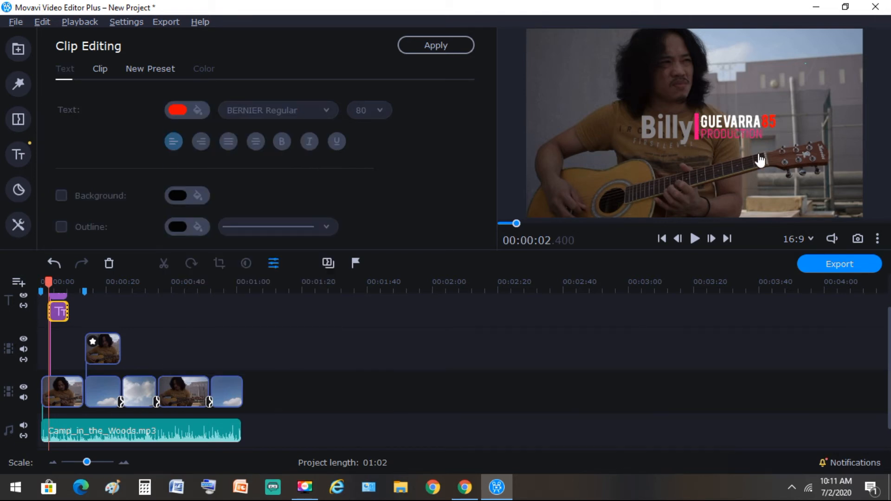
Step: Delete the PRODUCTION text from the title and center the surname line vertically beside the divider bar
{"action": "left_click", "coordinate": [735, 138]}
{"action": "left_click_drag", "start_coordinate": [778, 142], "coordinate": [763, 176]}
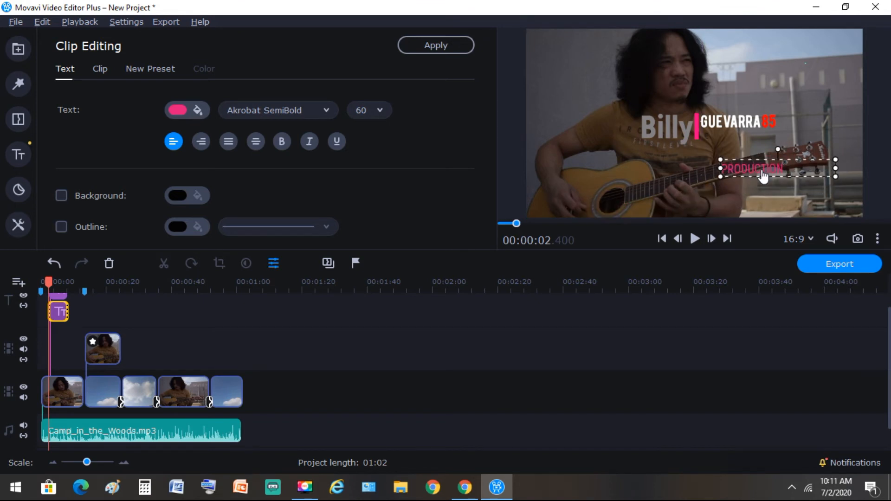
{"action": "left_click_drag", "start_coordinate": [735, 127], "coordinate": [733, 133]}
{"action": "left_click", "coordinate": [798, 174]}
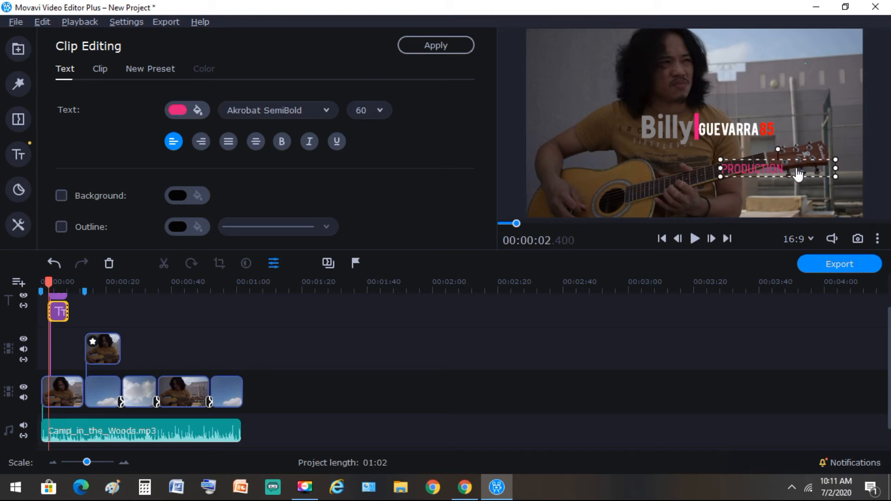
{"action": "double_click", "coordinate": [794, 172]}
{"action": "key", "text": "BackSpace"}
{"action": "left_click", "coordinate": [680, 174]}
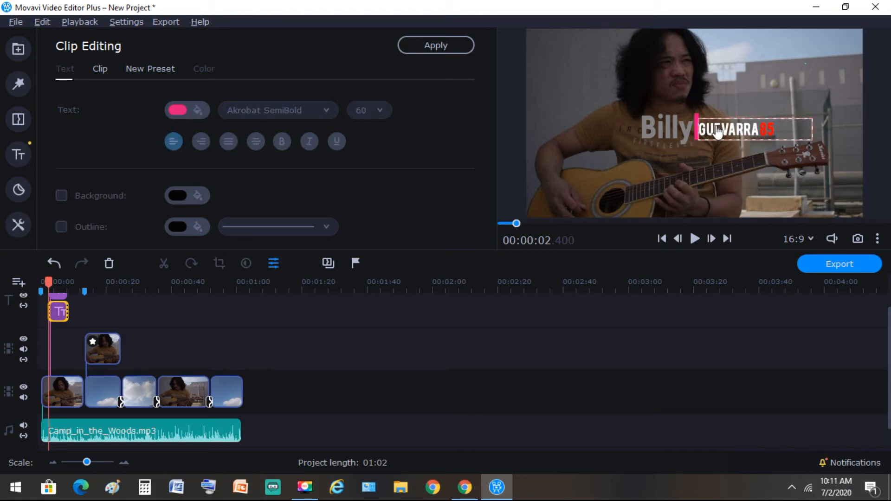
{"action": "left_click_drag", "start_coordinate": [720, 134], "coordinate": [724, 130]}
Step: Fill the first-name text with white (#ffffff) and give it a dark red (#c70000) outline
{"action": "double_click", "coordinate": [681, 127]}
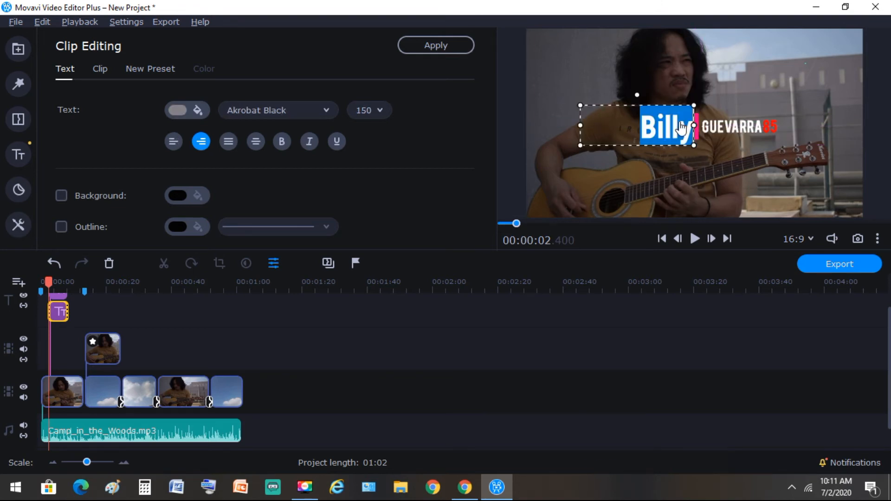
{"action": "left_click", "coordinate": [194, 111]}
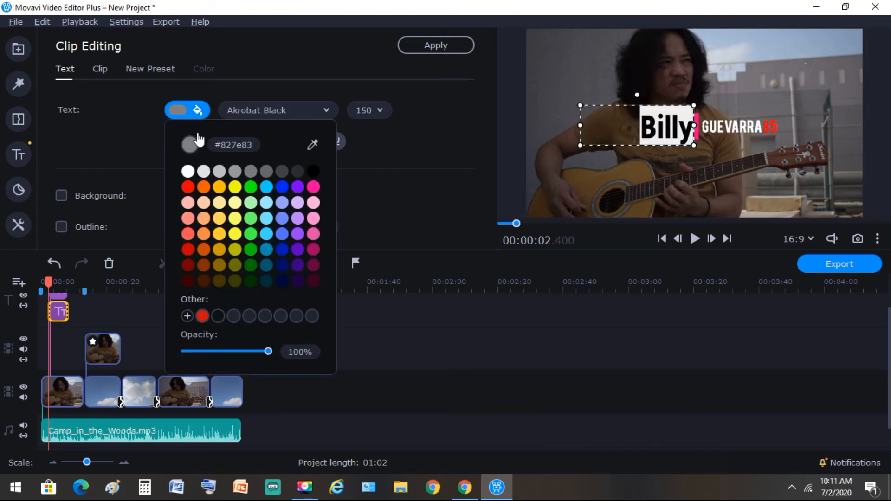
{"action": "left_click", "coordinate": [189, 172]}
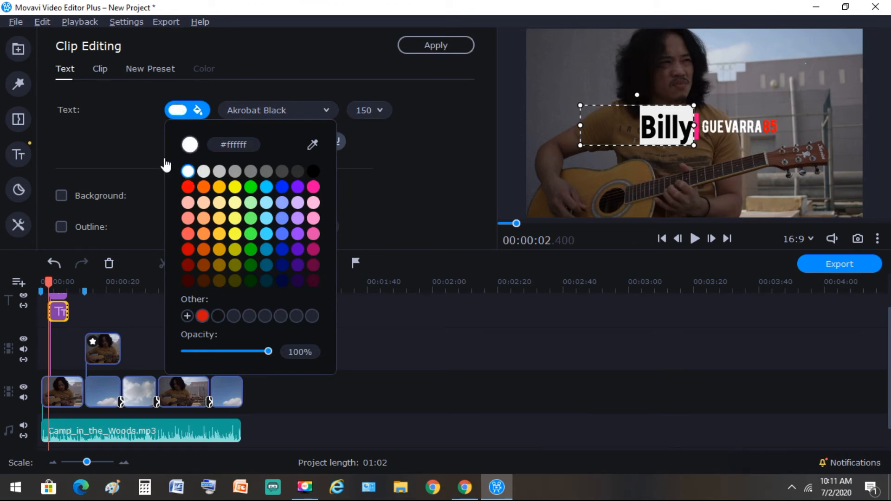
{"action": "left_click", "coordinate": [147, 157]}
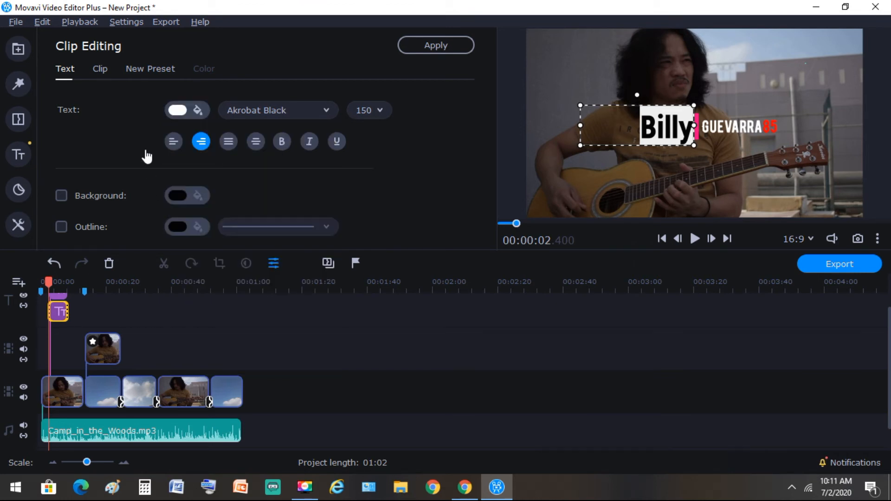
{"action": "left_click", "coordinate": [60, 227]}
{"action": "left_click", "coordinate": [295, 232]}
{"action": "left_click", "coordinate": [293, 232]}
{"action": "left_click", "coordinate": [182, 227]}
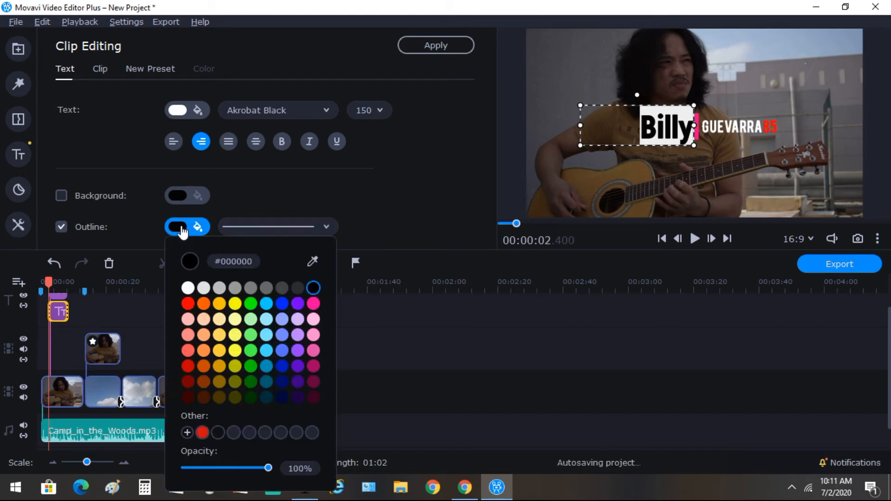
{"action": "left_click", "coordinate": [188, 366]}
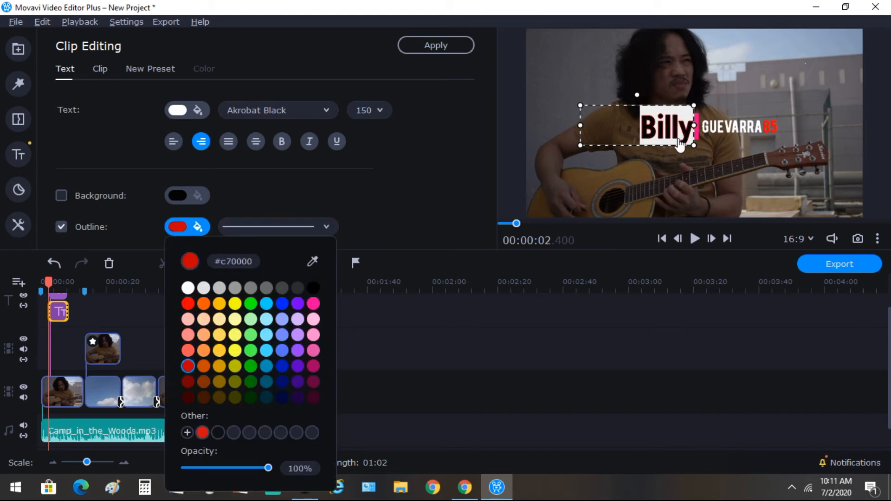
{"action": "left_click", "coordinate": [668, 160]}
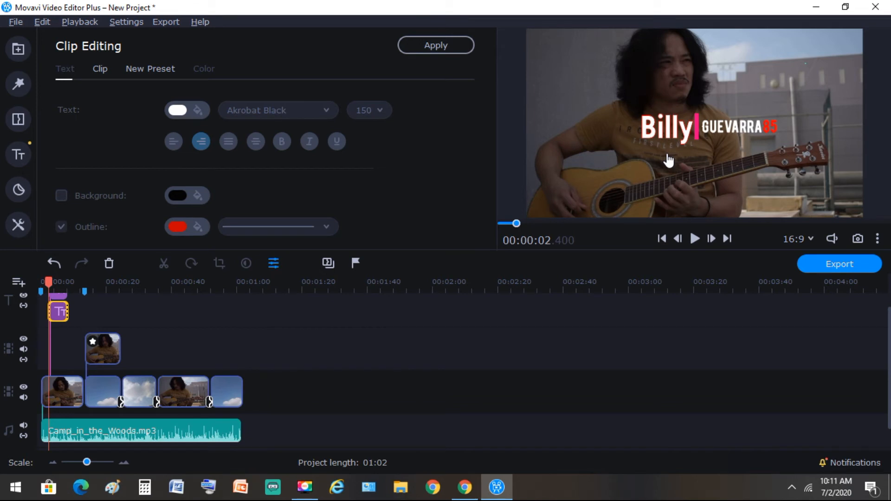
Step: Change the first-name text's fill color to black
{"action": "double_click", "coordinate": [664, 136]}
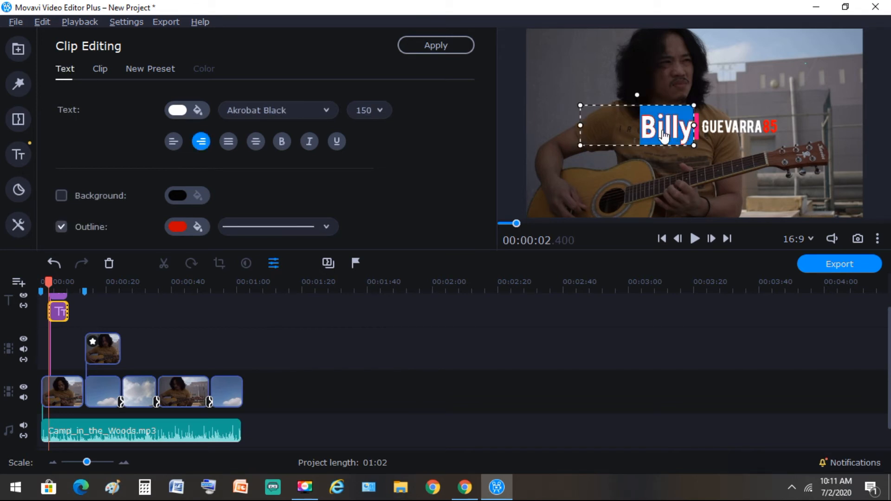
{"action": "left_click", "coordinate": [176, 110]}
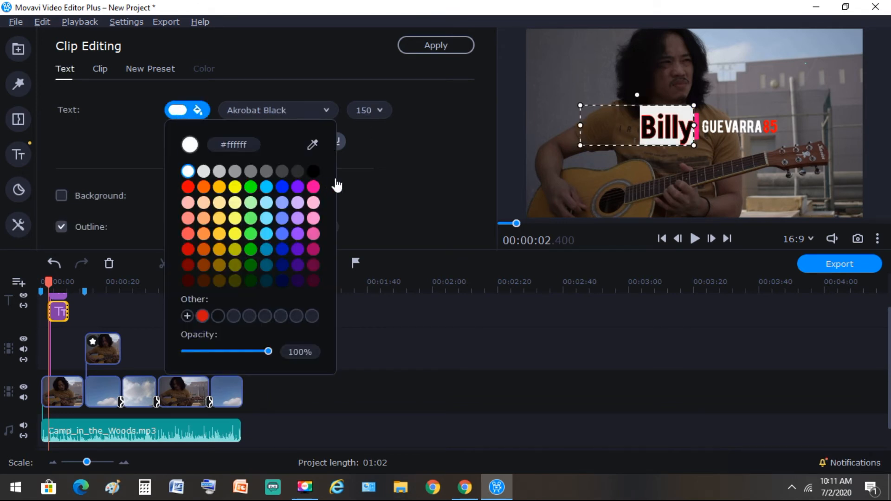
{"action": "left_click", "coordinate": [313, 171]}
{"action": "left_click", "coordinate": [664, 175]}
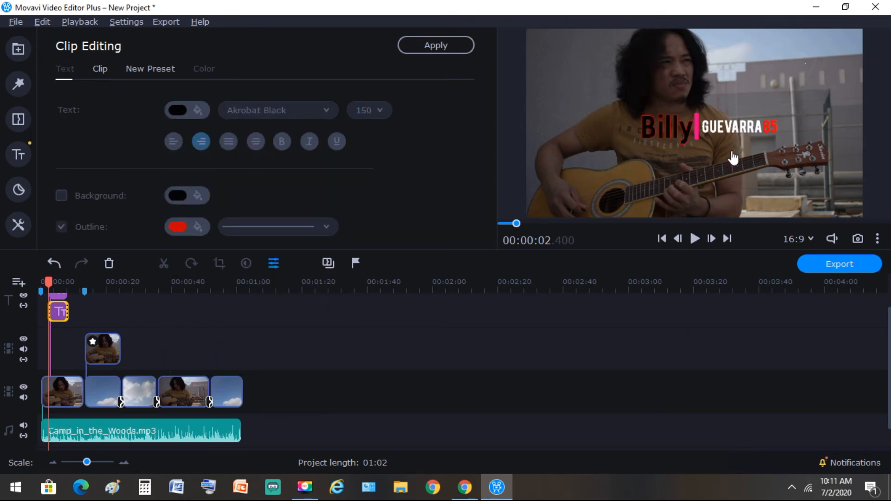
Step: Try white and black on the title's vertical divider bar, and settle on white (#ffffff)
{"action": "left_click", "coordinate": [698, 136]}
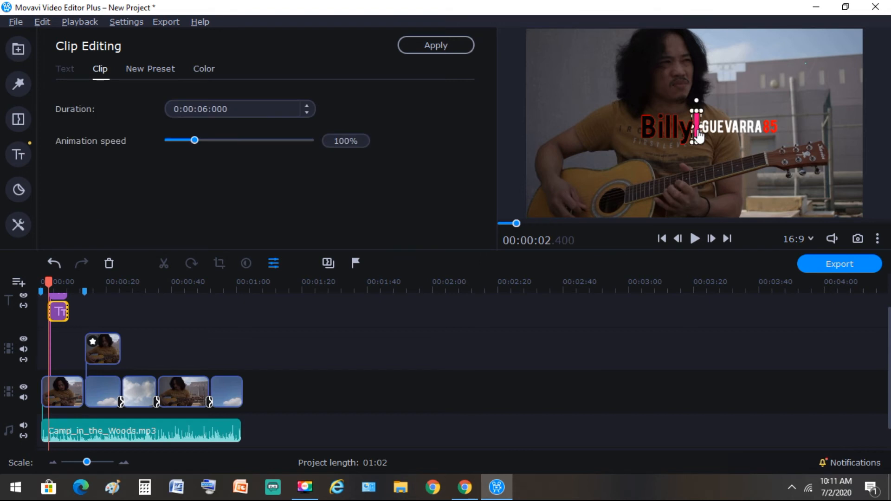
{"action": "left_click", "coordinate": [204, 69]}
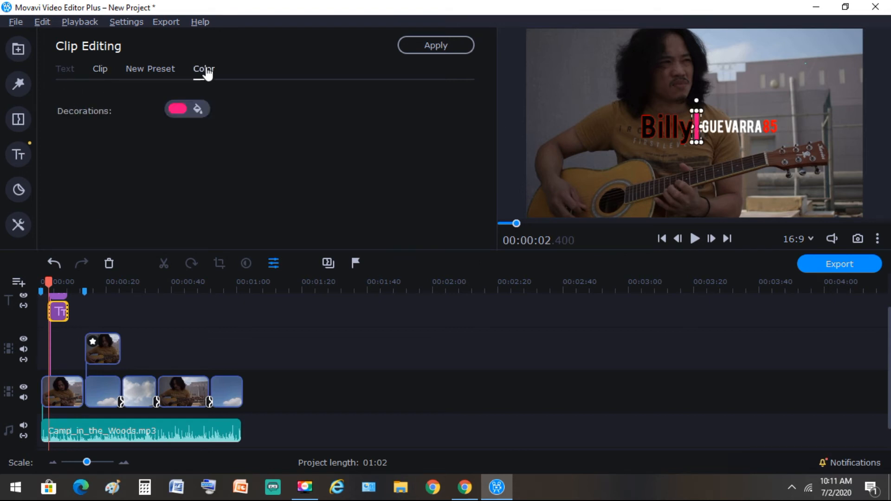
{"action": "left_click", "coordinate": [177, 111]}
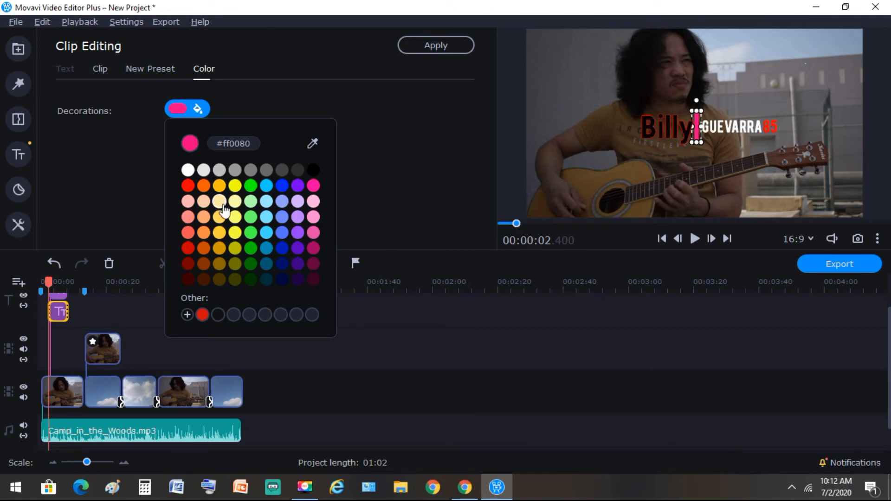
{"action": "left_click", "coordinate": [188, 170]}
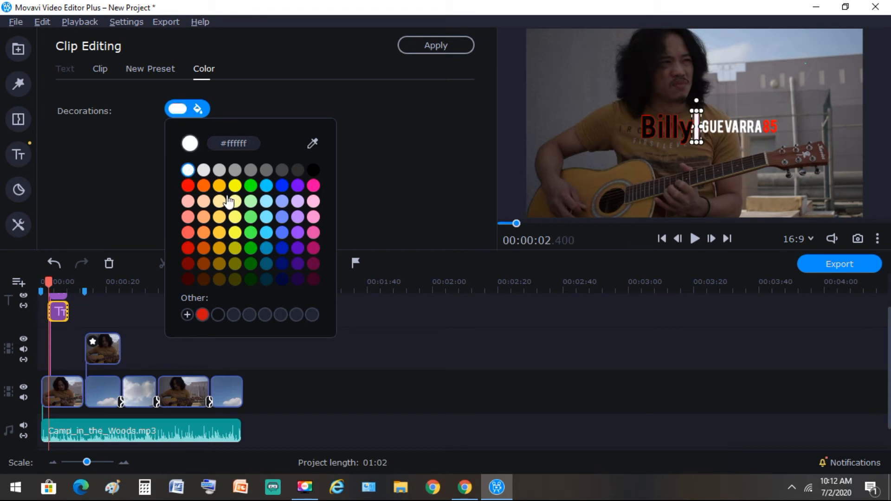
{"action": "left_click", "coordinate": [313, 170]}
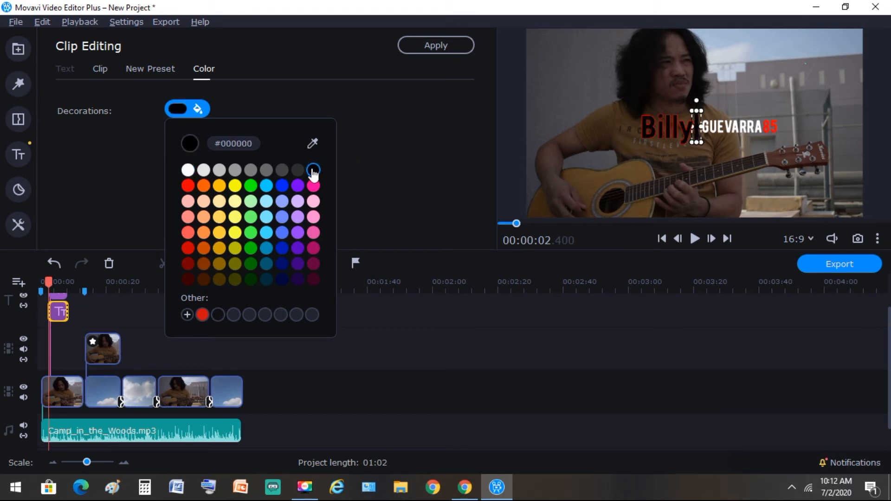
{"action": "left_click", "coordinate": [188, 170]}
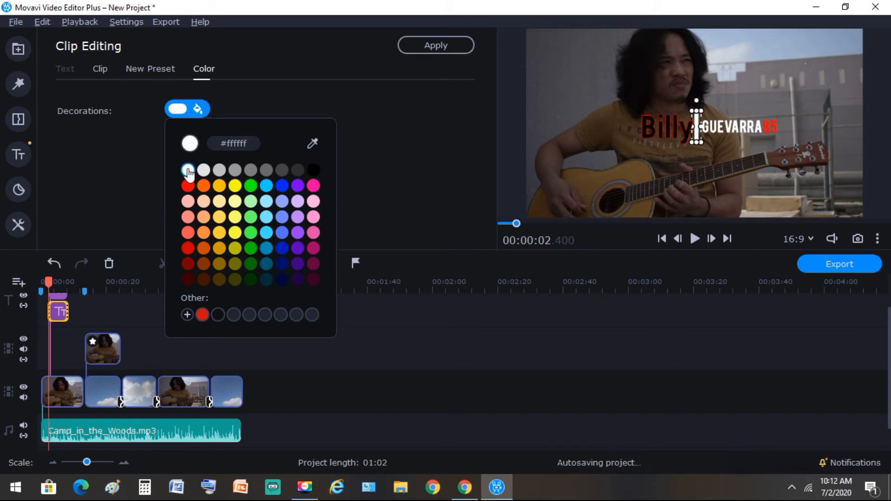
{"action": "left_click", "coordinate": [681, 181]}
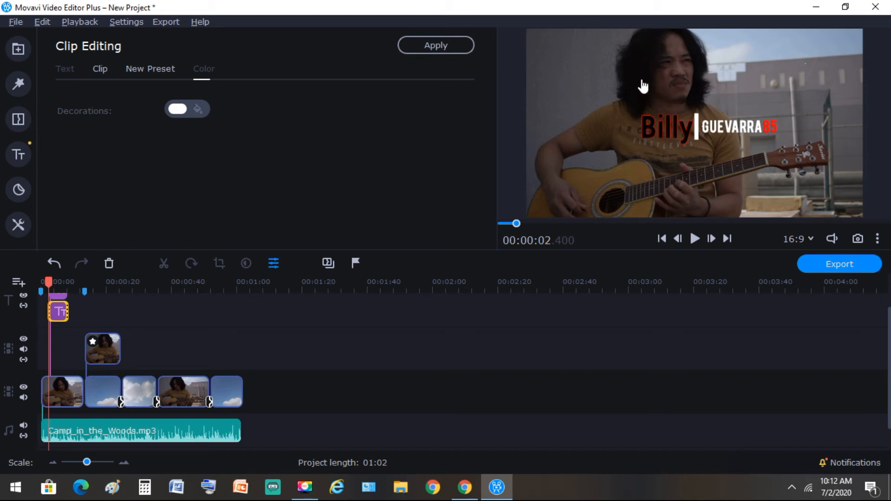
Step: Move the whole title group into the upper-right corner of the video frame
{"action": "left_click", "coordinate": [648, 111]}
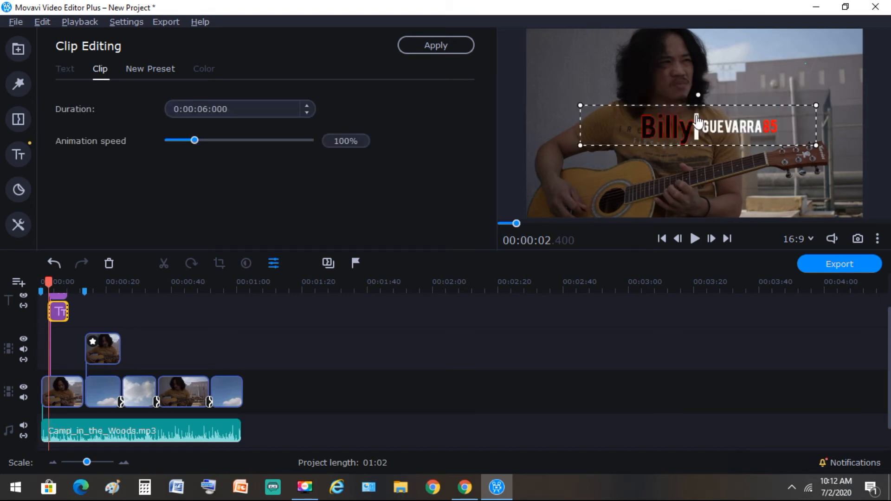
{"action": "left_click_drag", "start_coordinate": [695, 126], "coordinate": [740, 55]}
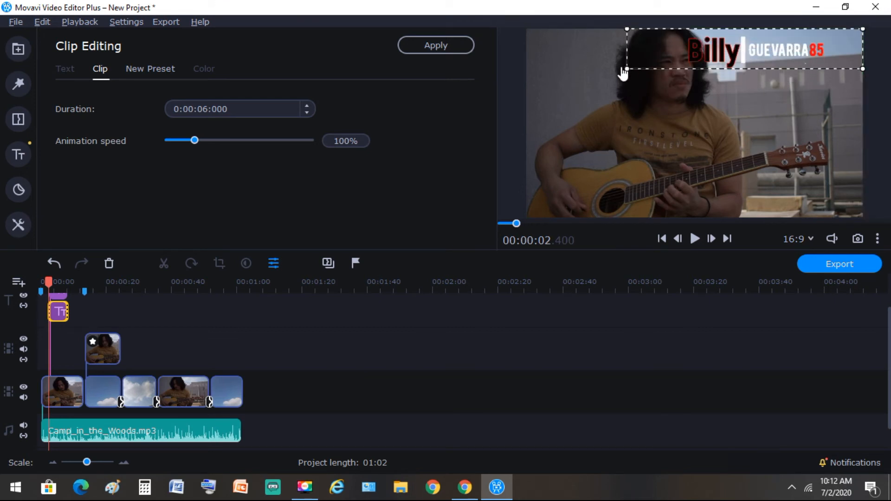
Step: Shrink the name title group further, keeping it anchored in the upper-right corner of the video frame
{"action": "left_click_drag", "start_coordinate": [627, 75], "coordinate": [679, 64]}
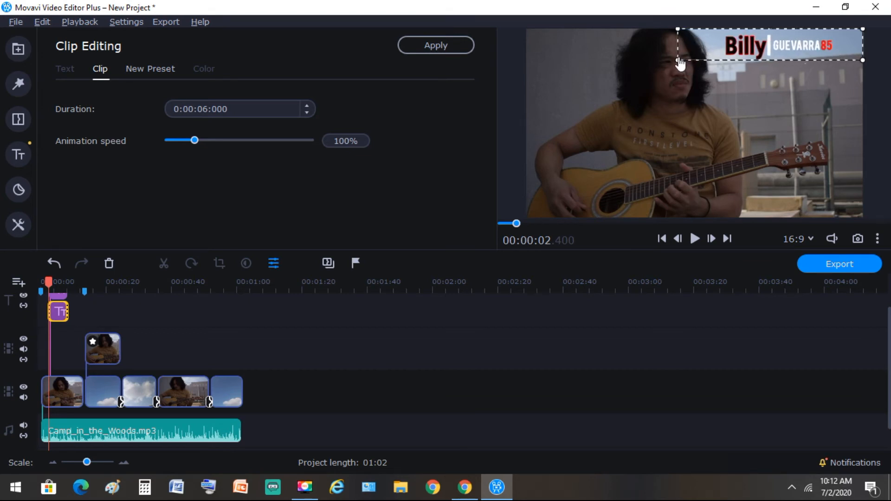
{"action": "left_click", "coordinate": [705, 106]}
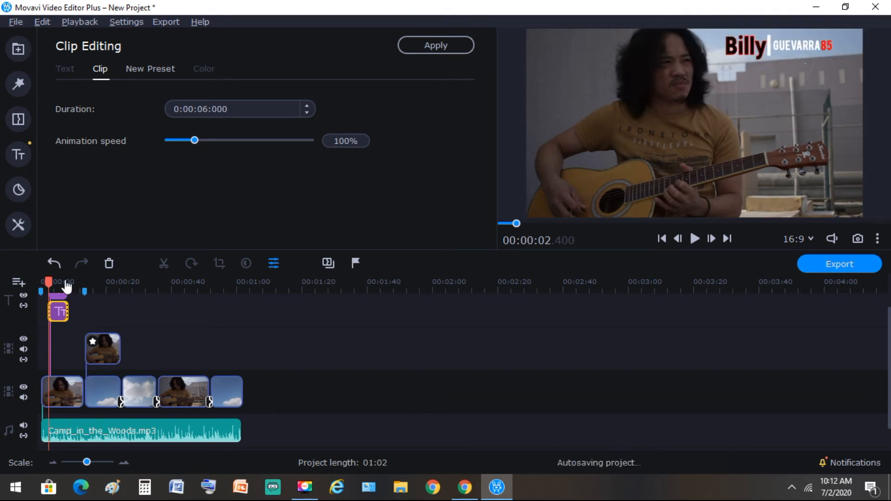
Step: Move the SUBSCRIBE title clip to the very start of the timeline and play back the opening seconds
{"action": "left_click_drag", "start_coordinate": [889, 353], "coordinate": [889, 336]}
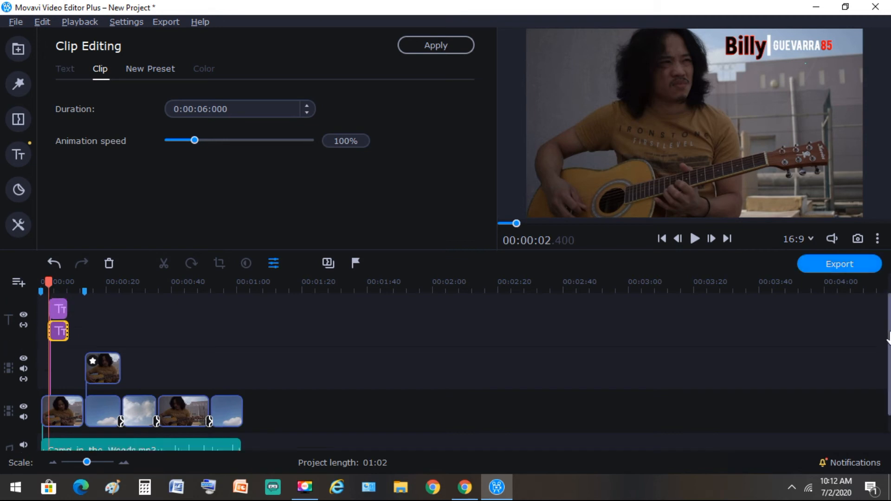
{"action": "left_click_drag", "start_coordinate": [54, 315], "coordinate": [45, 309]}
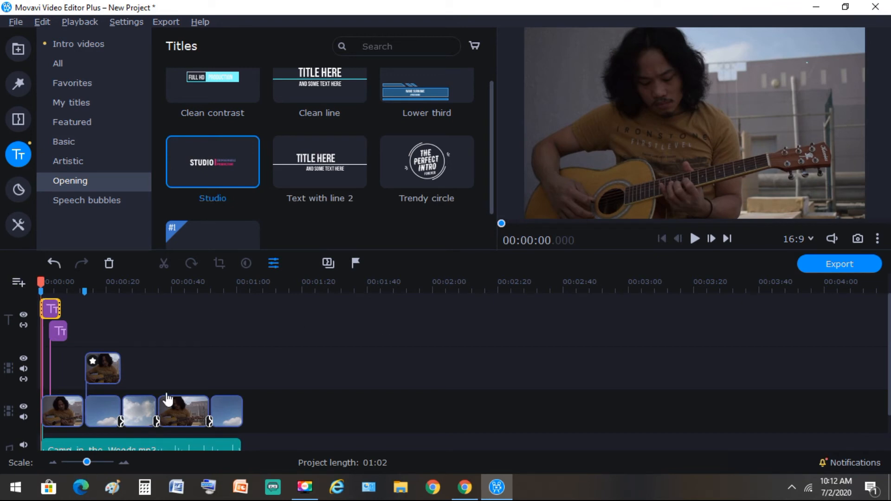
{"action": "scroll", "coordinate": [888, 348], "scroll_direction": "down", "scroll_amount": 1}
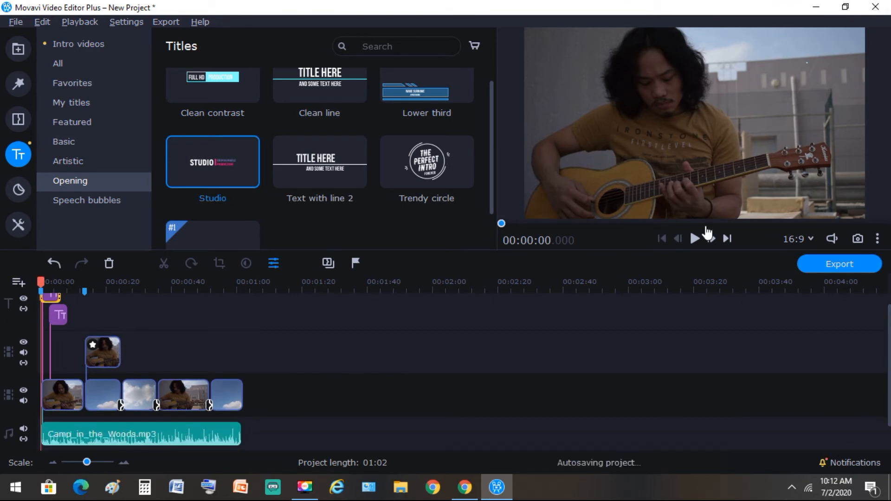
{"action": "left_click", "coordinate": [695, 239]}
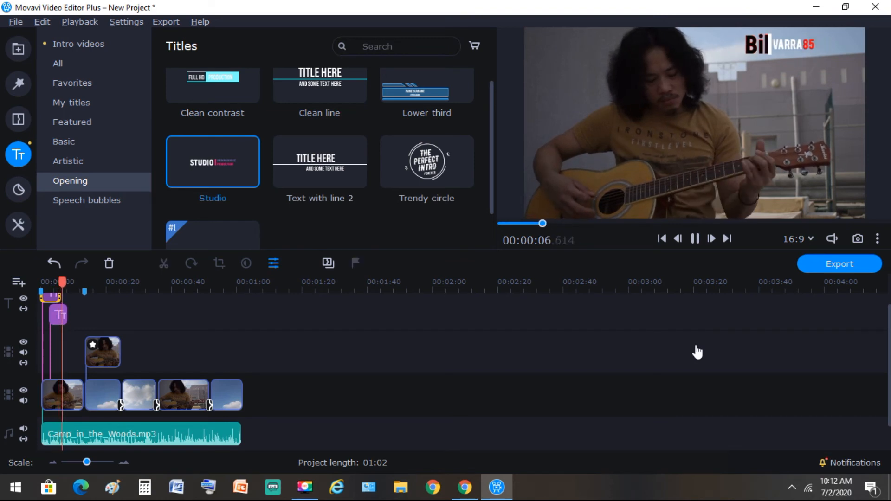
{"action": "key", "text": "space"}
{"action": "scroll", "coordinate": [888, 375], "scroll_direction": "up", "scroll_amount": 1}
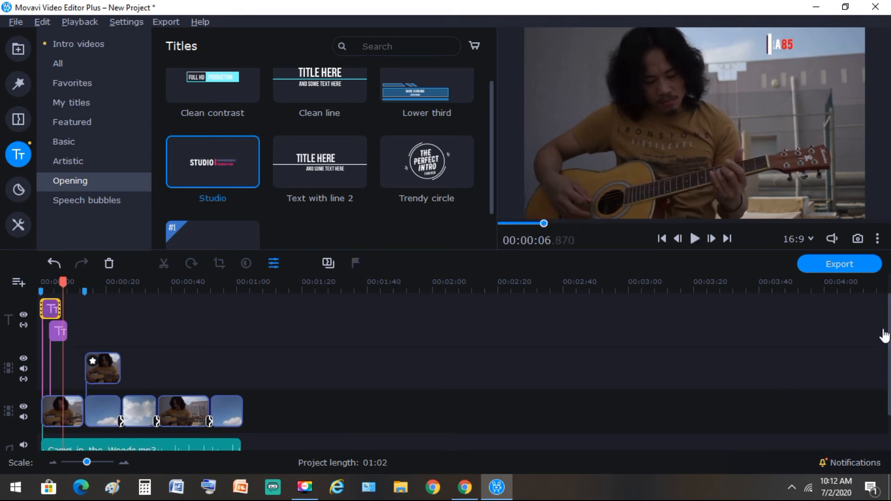
Step: Place the name title clip at the 6-second mark, directly after the SUBSCRIBE title, and check both titles
{"action": "left_click", "coordinate": [56, 333]}
{"action": "left_click_drag", "start_coordinate": [56, 333], "coordinate": [60, 335]}
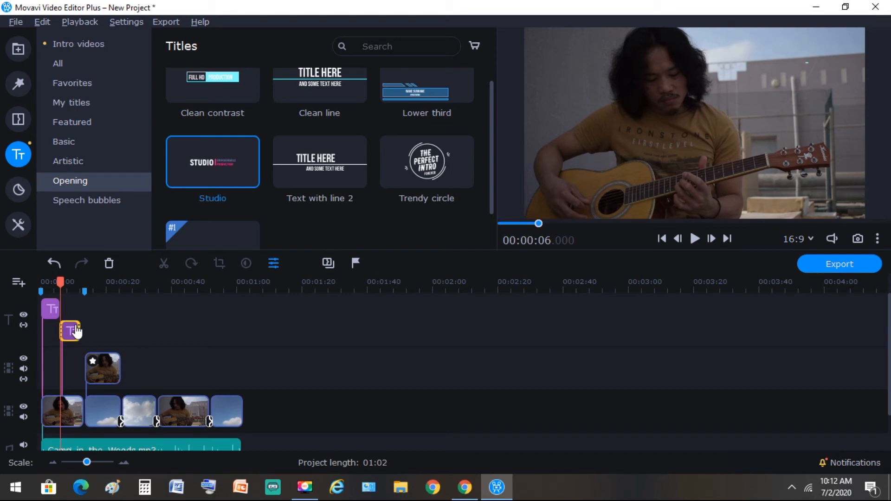
{"action": "left_click", "coordinate": [69, 333]}
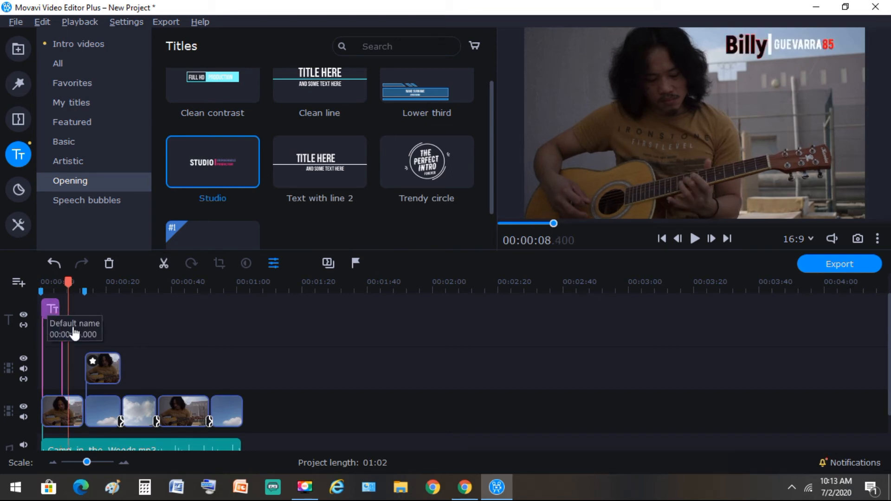
{"action": "left_click", "coordinate": [48, 312]}
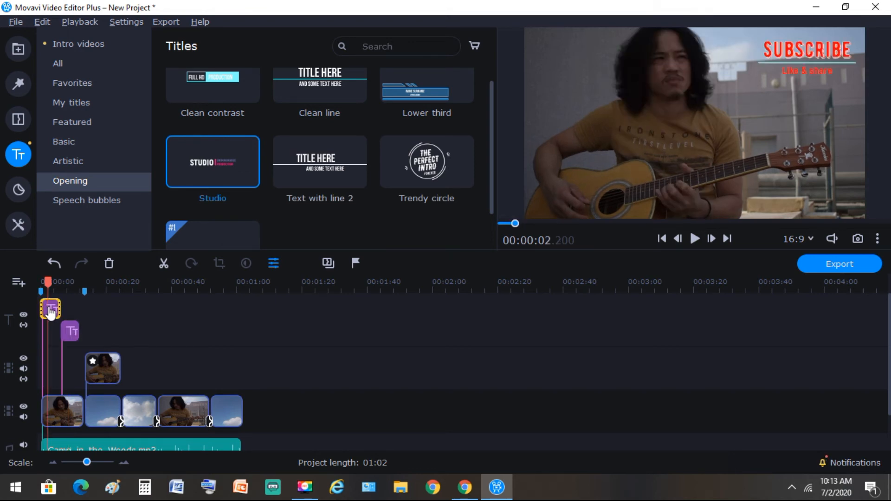
Step: Swap the titles, placing SUBSCRIBE at the 6-second mark and the name title at the timeline start, and preview the result
{"action": "left_click_drag", "start_coordinate": [50, 313], "coordinate": [72, 314]}
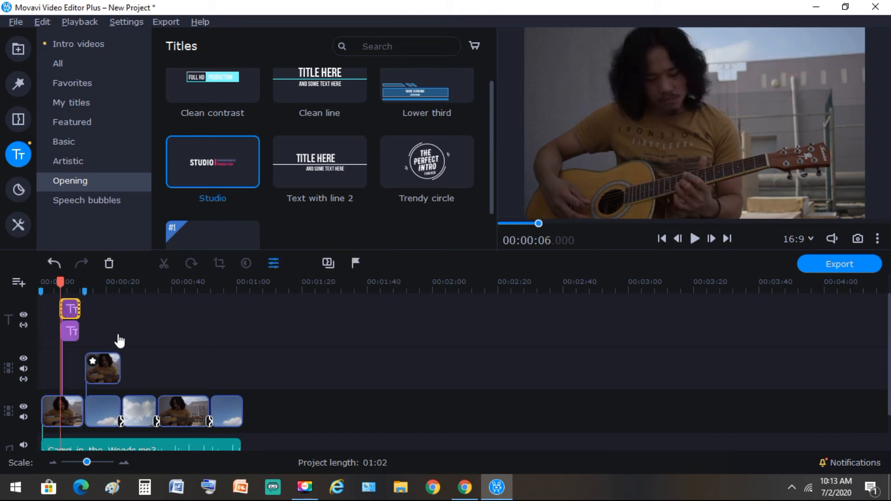
{"action": "left_click", "coordinate": [72, 339]}
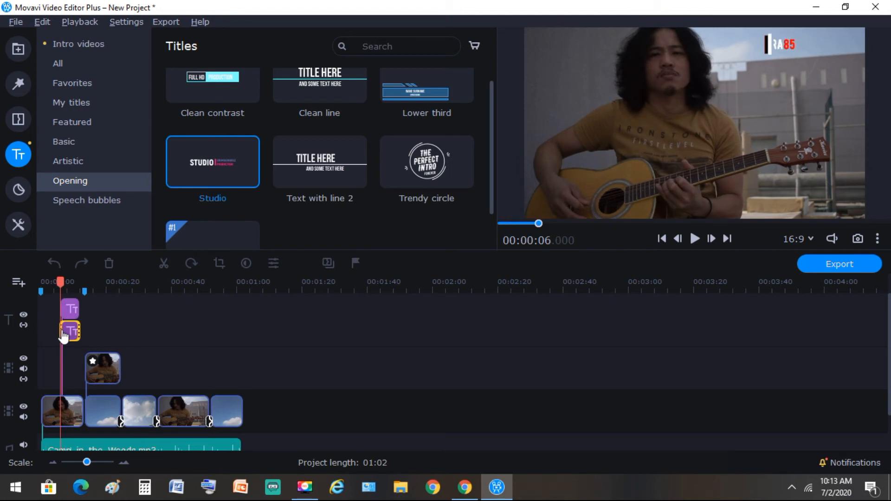
{"action": "left_click_drag", "start_coordinate": [73, 338], "coordinate": [50, 331]}
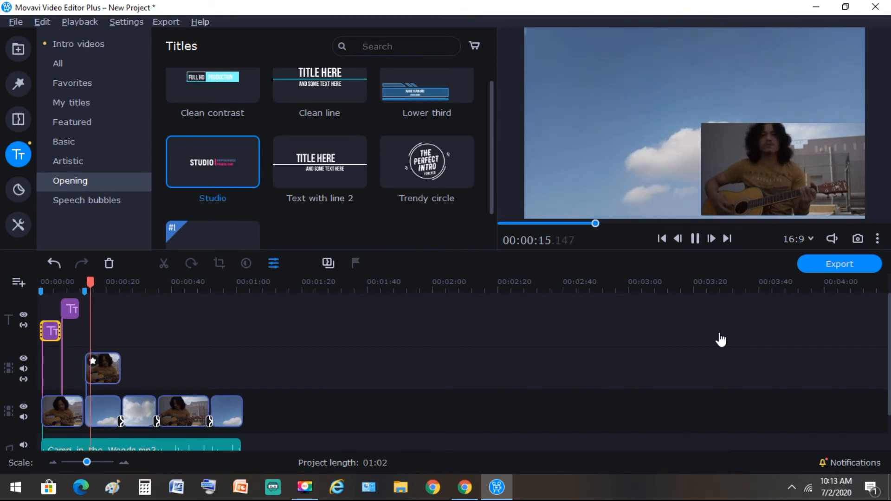
{"action": "key", "text": "space"}
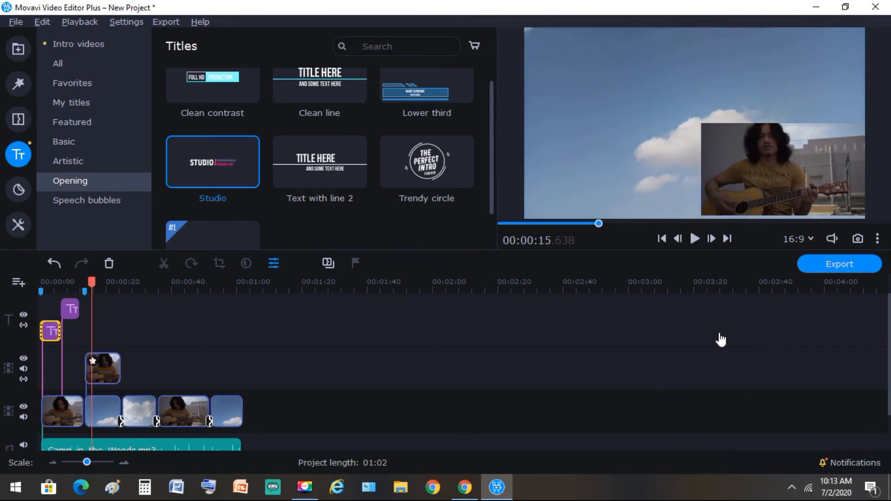
Step: Apply the retro filter Old movie - sepia to the overlay clip and preview it
{"action": "double_click", "coordinate": [110, 371]}
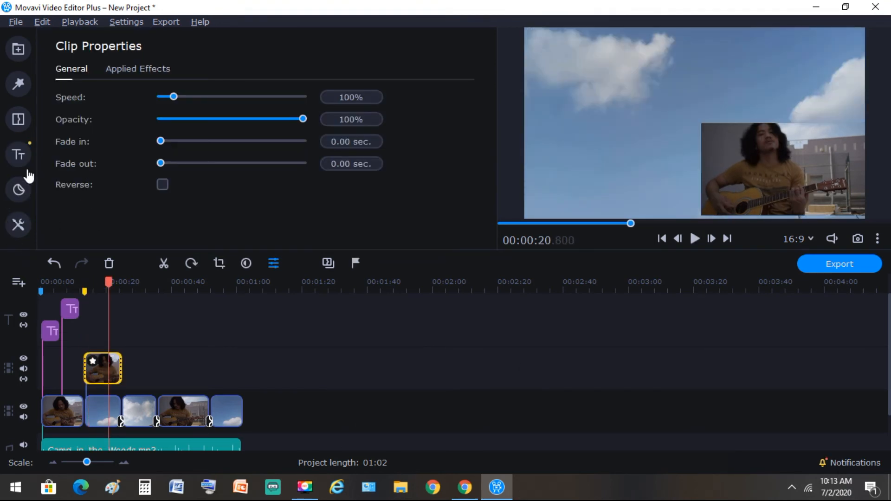
{"action": "left_click", "coordinate": [19, 224]}
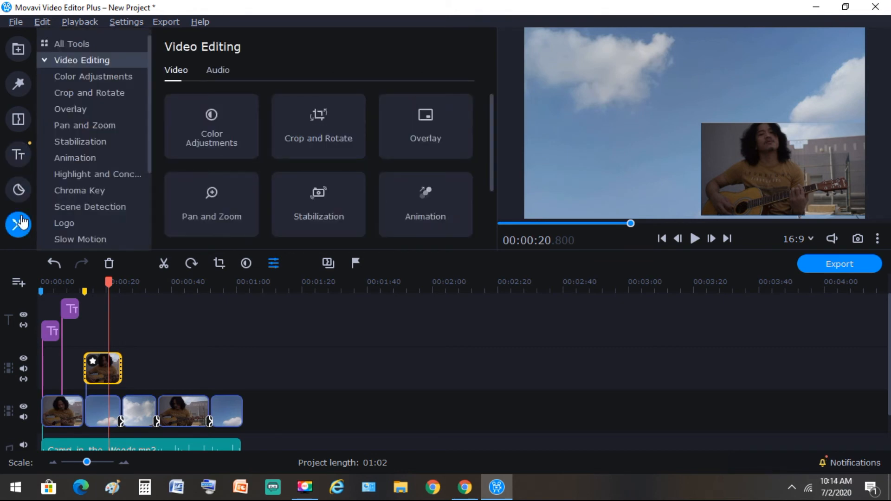
{"action": "left_click", "coordinate": [18, 84]}
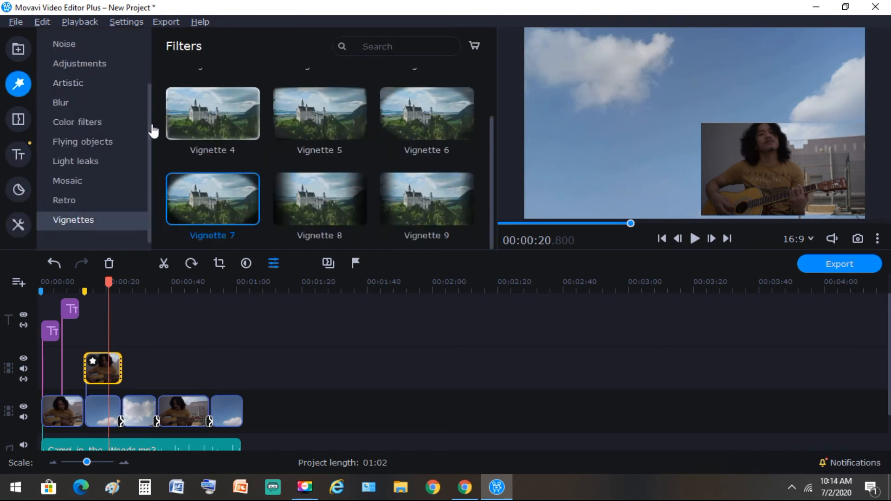
{"action": "left_click", "coordinate": [72, 204]}
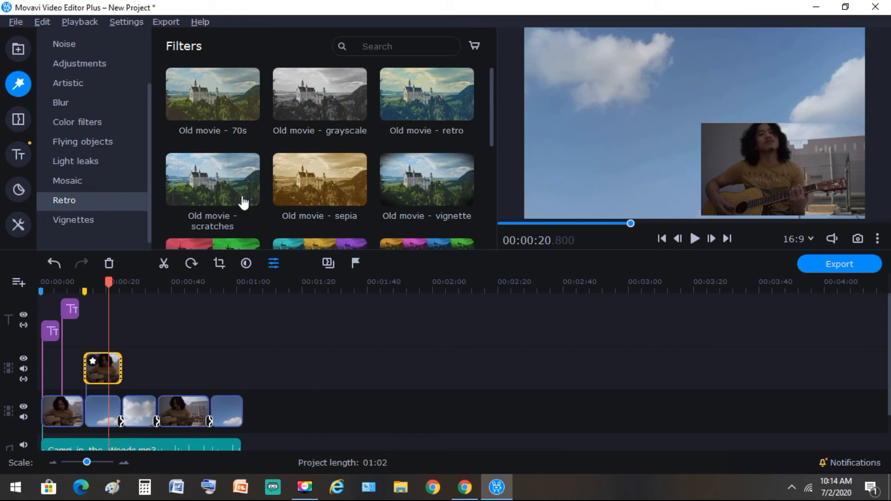
{"action": "left_click_drag", "start_coordinate": [310, 181], "coordinate": [105, 367]}
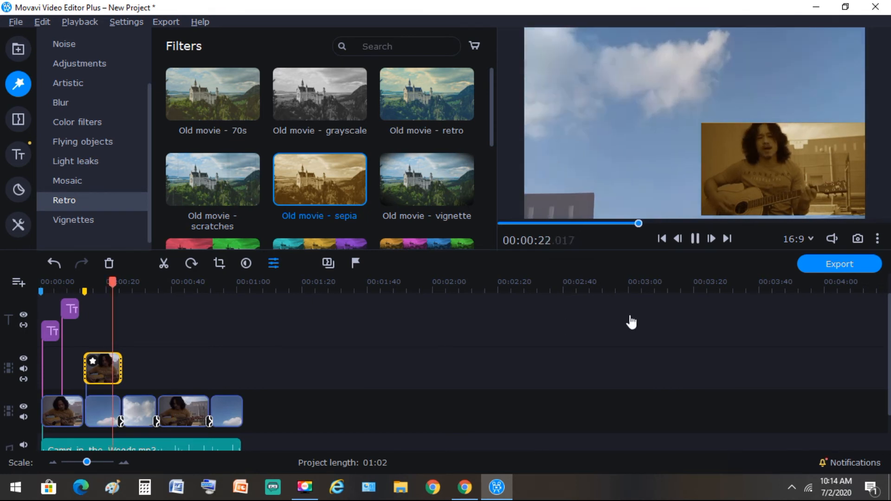
{"action": "key", "text": "space"}
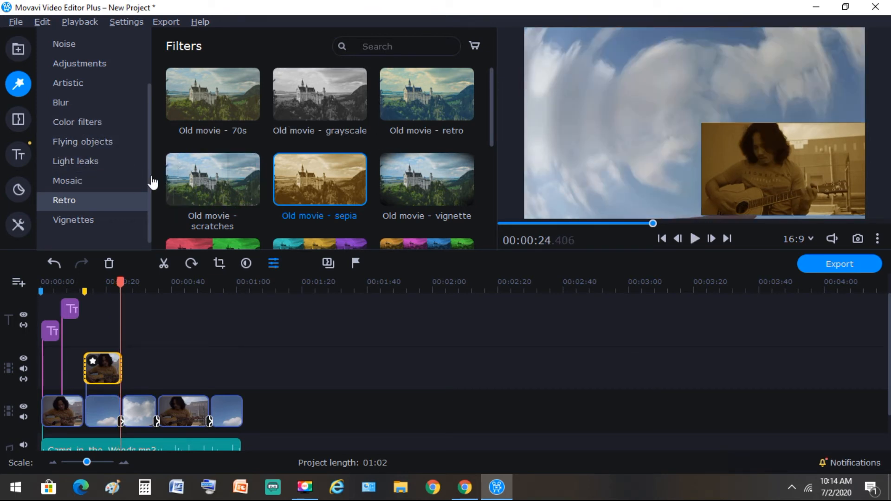
Step: Apply the Autumn leaves flying-objects filter to the third clip on the main video track and preview it
{"action": "scroll", "coordinate": [150, 169], "scroll_direction": "up", "scroll_amount": 3}
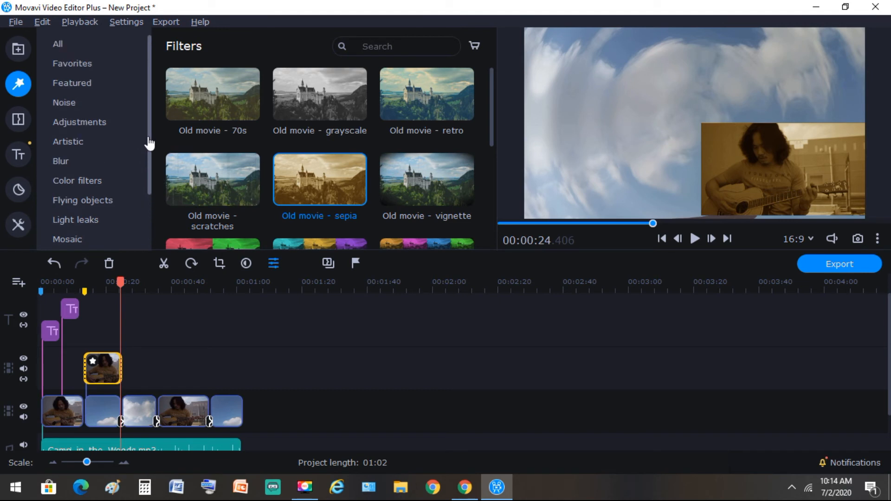
{"action": "scroll", "coordinate": [149, 145], "scroll_direction": "down", "scroll_amount": 3}
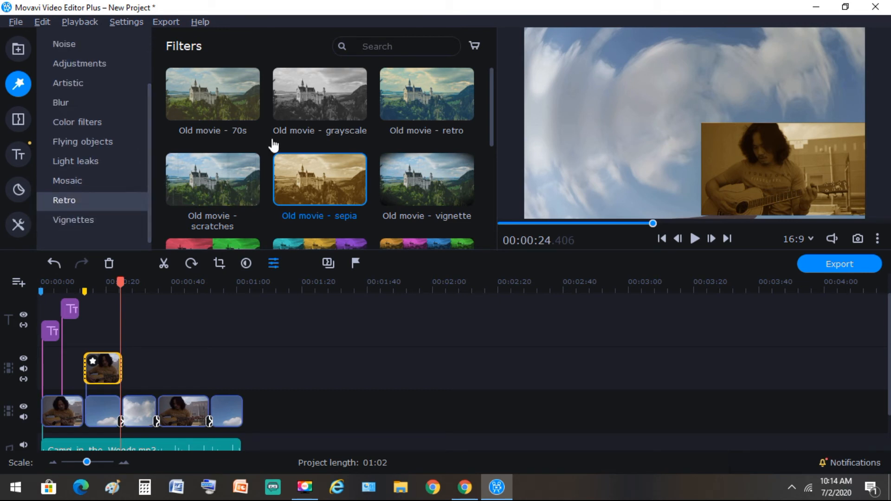
{"action": "left_click", "coordinate": [82, 143]}
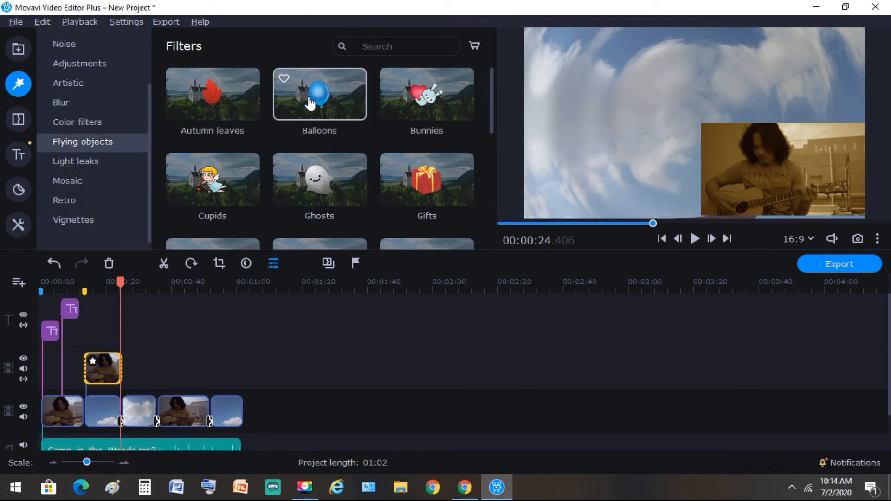
{"action": "left_click_drag", "start_coordinate": [180, 88], "coordinate": [137, 406]}
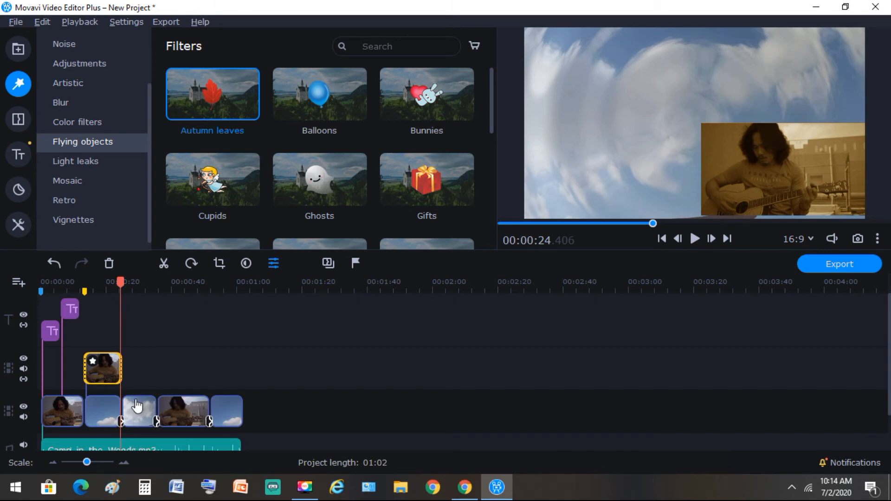
{"action": "key", "text": "space"}
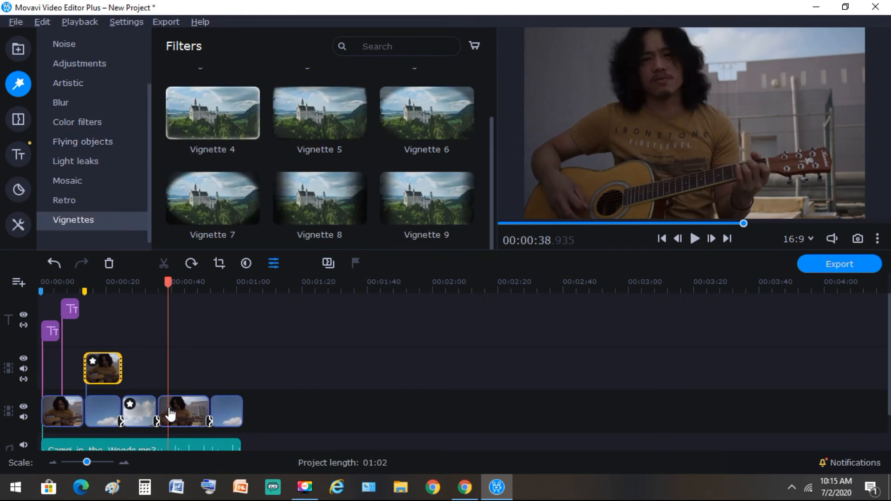
Step: Apply the Vignette 8 filter to the fourth clip on the main video track and preview it
{"action": "left_click", "coordinate": [171, 414]}
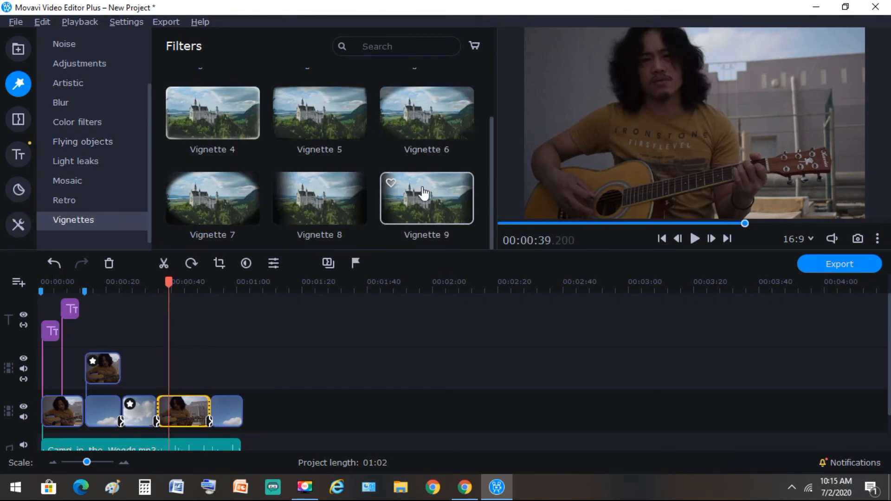
{"action": "left_click_drag", "start_coordinate": [336, 202], "coordinate": [175, 409]}
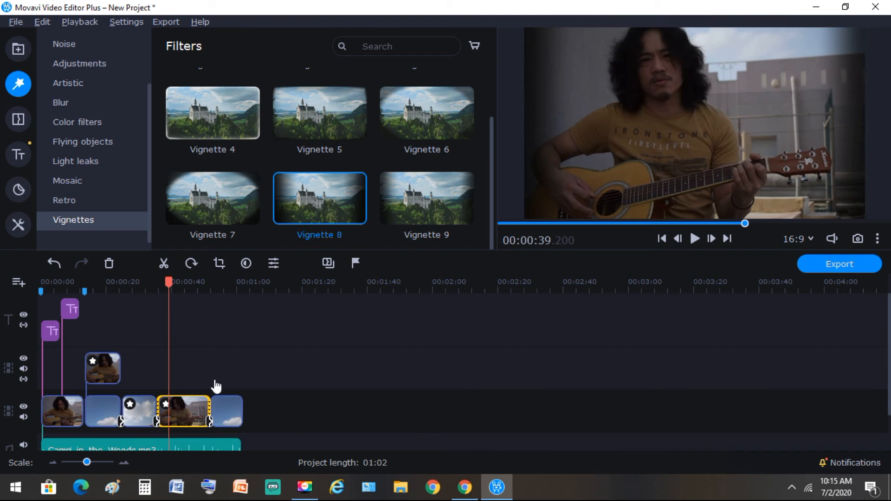
{"action": "key", "text": "space"}
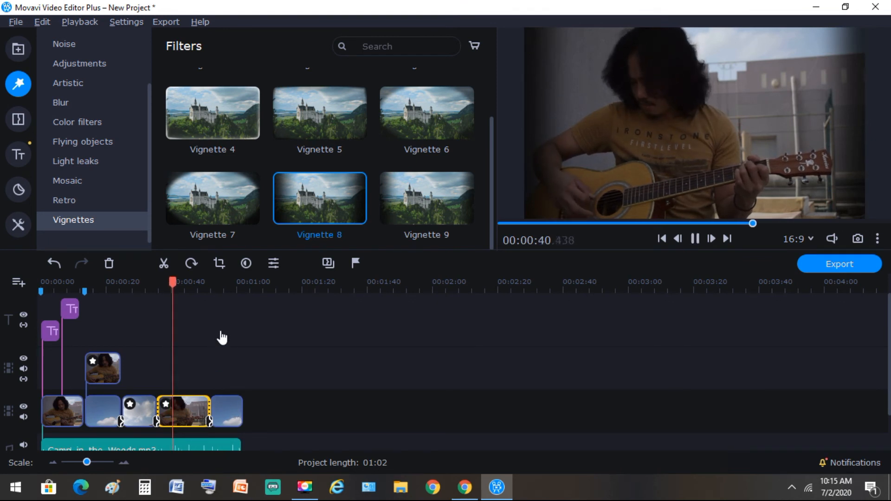
{"action": "key", "text": "space"}
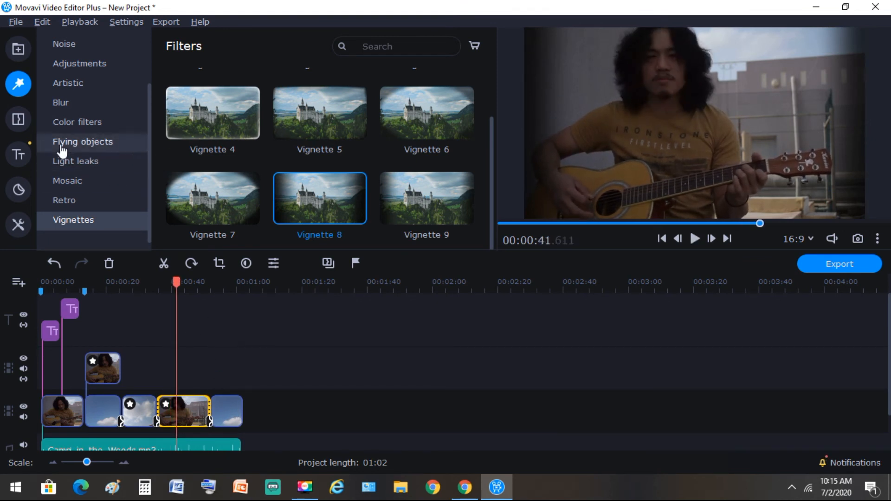
Step: Apply the Auto Contrast color adjustment to the overlay and all main-track video clips together, and preview it
{"action": "left_click", "coordinate": [19, 227]}
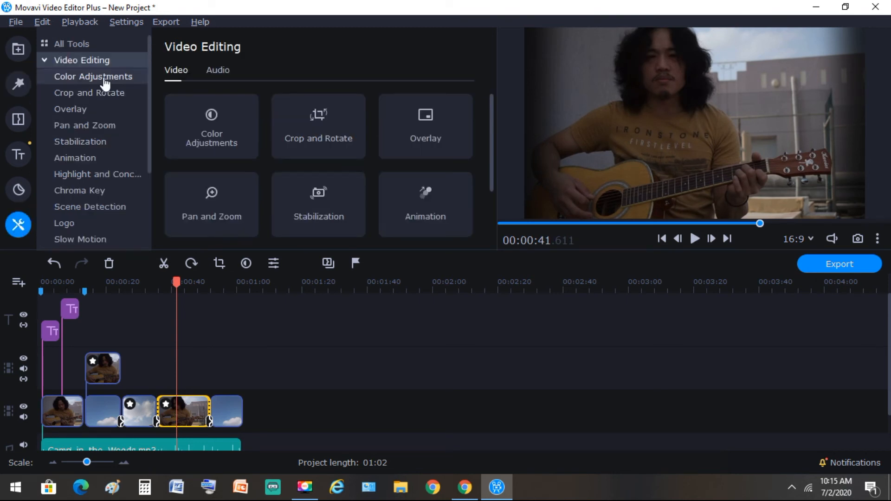
{"action": "left_click", "coordinate": [88, 76]}
{"action": "left_click", "coordinate": [241, 371]}
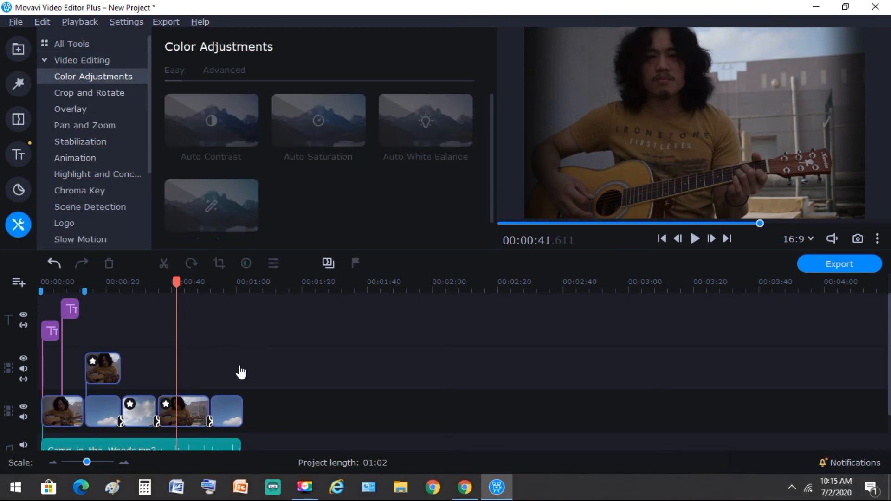
{"action": "left_click_drag", "start_coordinate": [268, 415], "coordinate": [68, 365]}
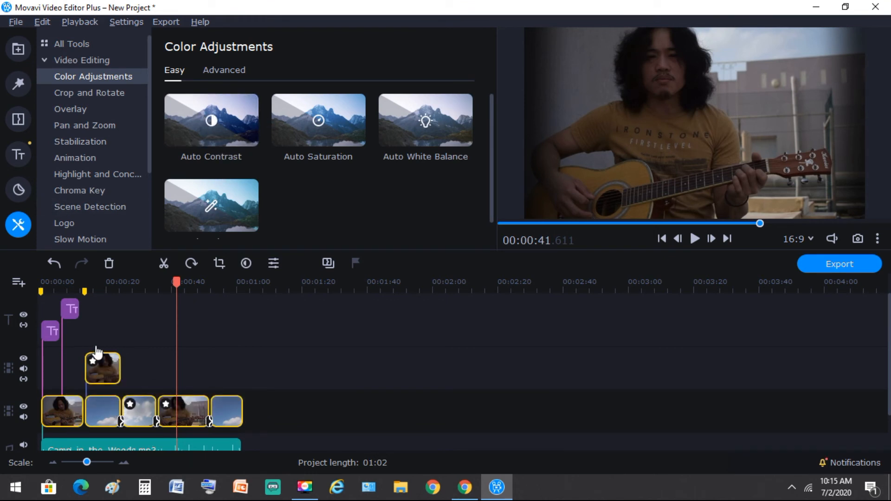
{"action": "left_click_drag", "start_coordinate": [199, 120], "coordinate": [56, 396]}
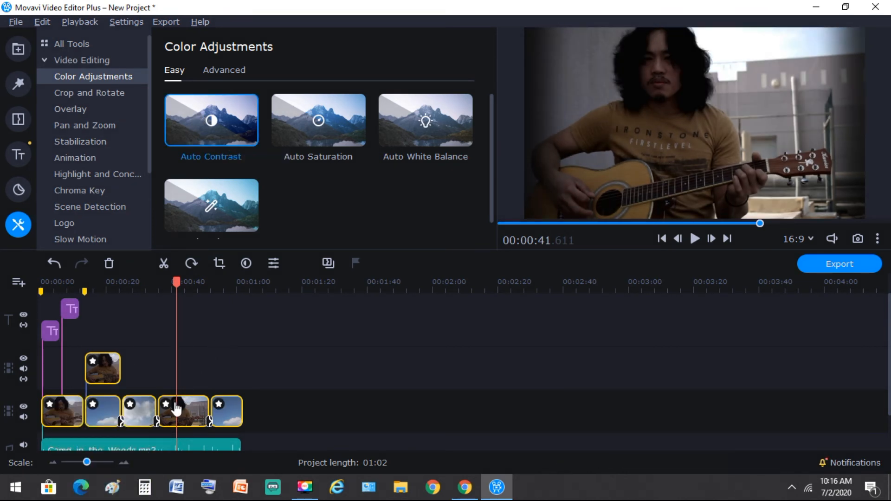
{"action": "key", "text": "space"}
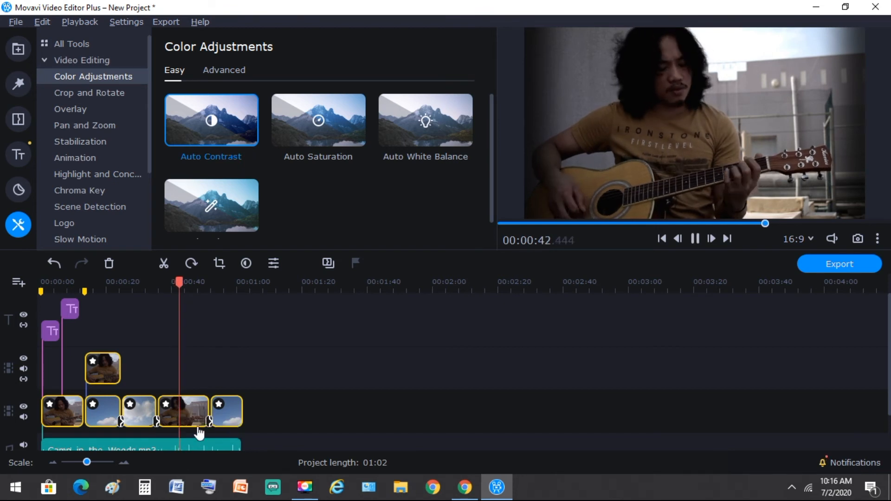
Step: Apply the Auto Saturation color adjustment to the last sky clip on the main video track
{"action": "left_click", "coordinate": [222, 419]}
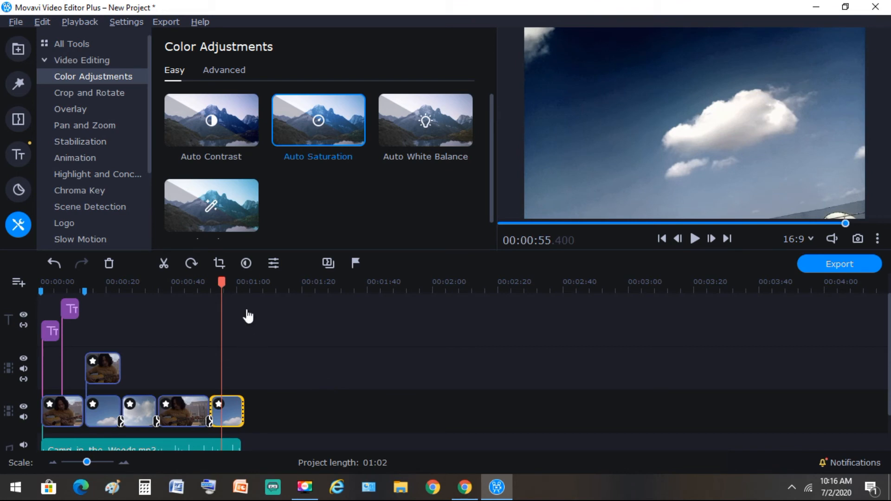
Step: Place the THE PERFECT INTRO title after the last main-track clip, replace its large lines with THANKS, FOR and WATCHING, and clear the small FOREVER line
{"action": "left_click", "coordinate": [19, 158]}
{"action": "left_click_drag", "start_coordinate": [426, 168], "coordinate": [247, 398]}
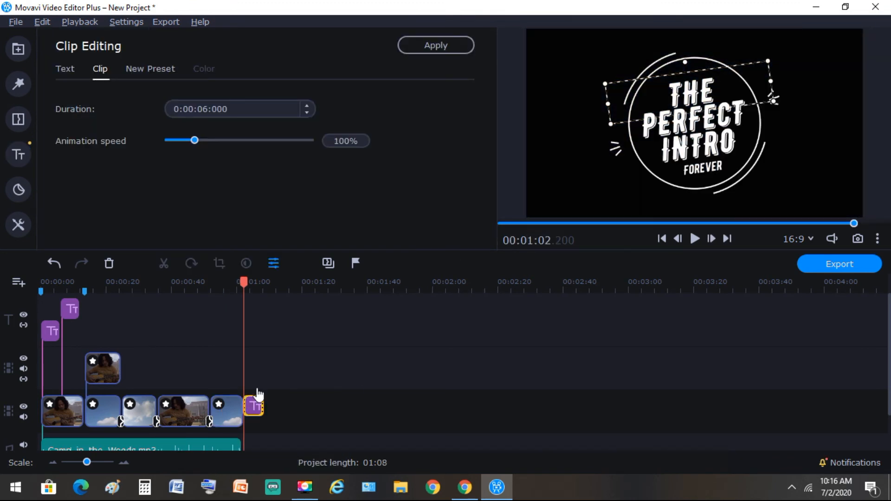
{"action": "double_click", "coordinate": [704, 97]}
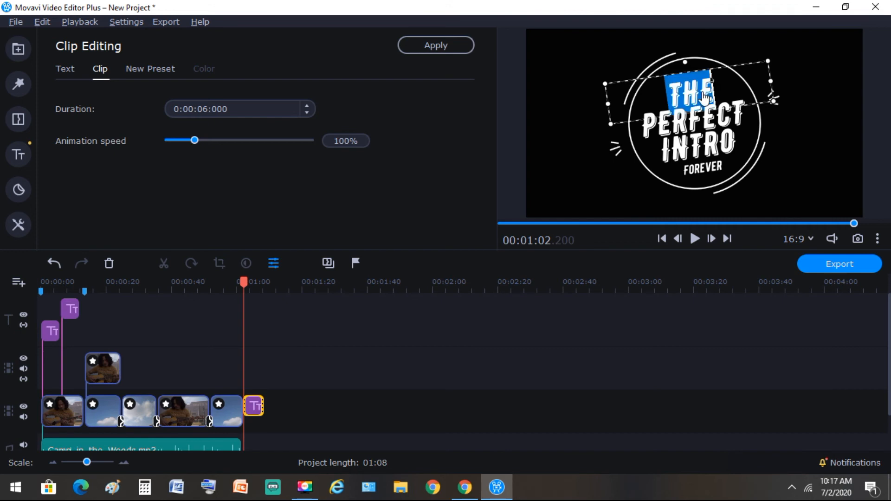
{"action": "type", "text": "THANK"}
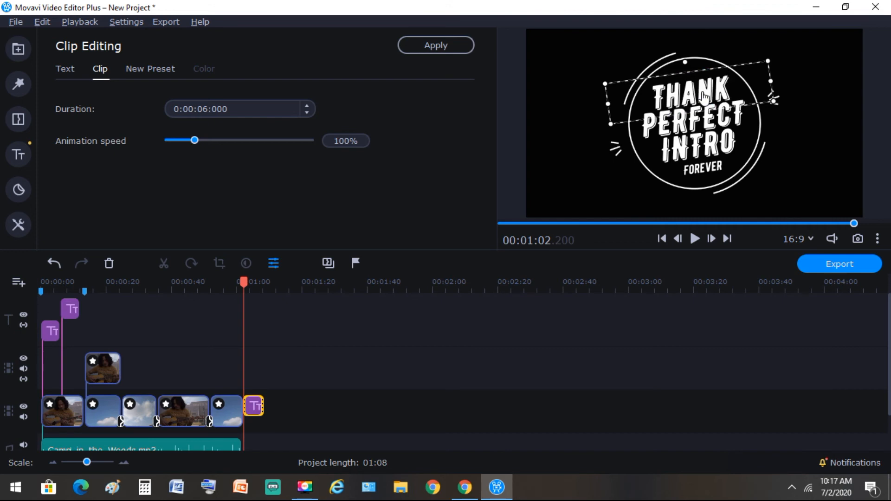
{"action": "type", "text": "S"}
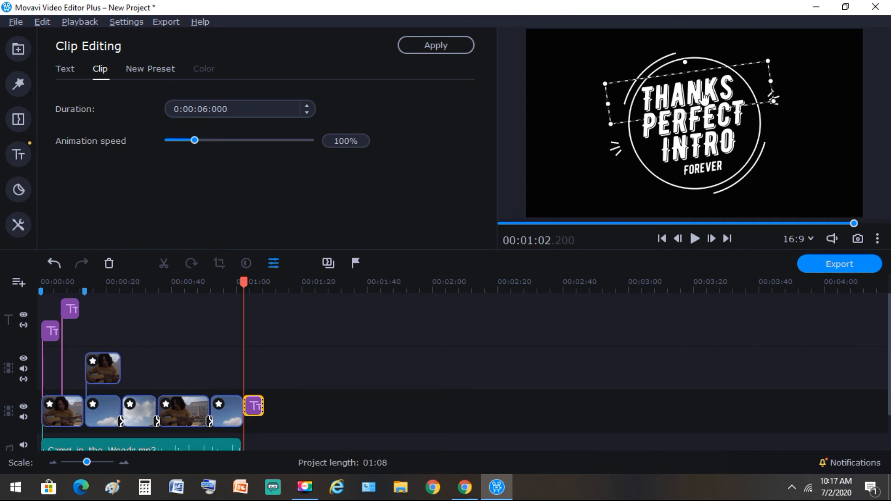
{"action": "double_click", "coordinate": [712, 124]}
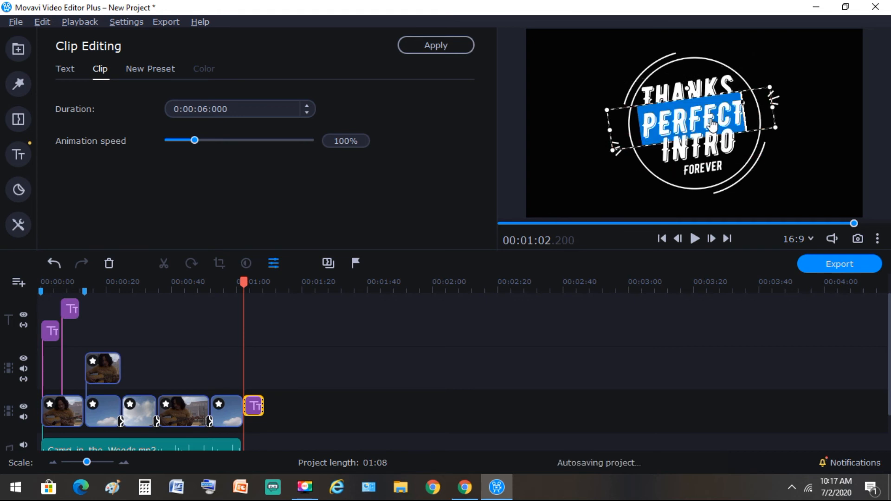
{"action": "type", "text": "FOR"}
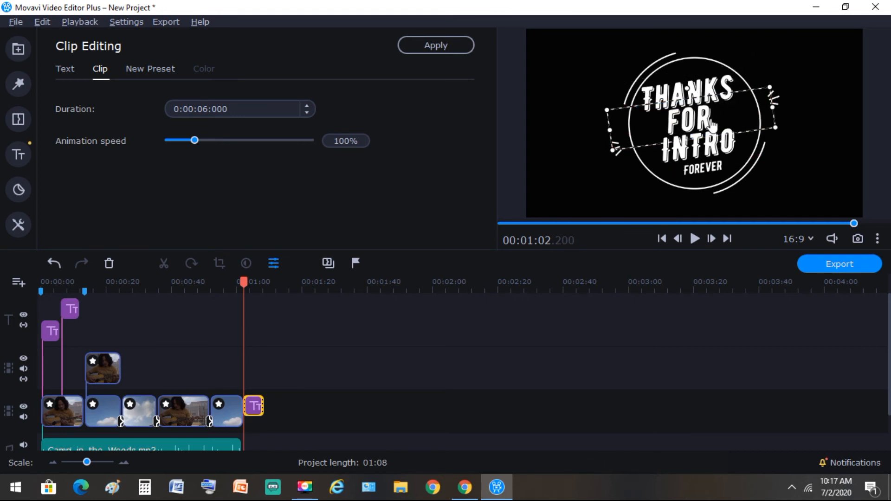
{"action": "double_click", "coordinate": [716, 150]}
{"action": "type", "text": "W"}
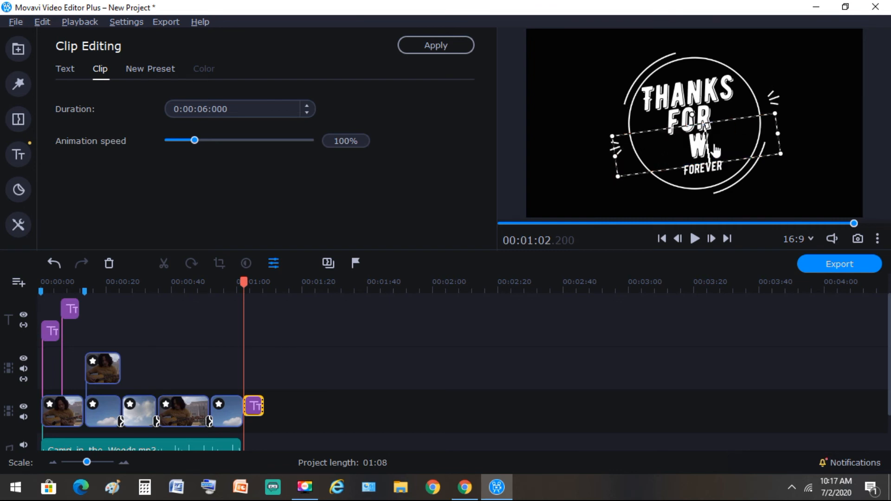
{"action": "type", "text": "ATCHING"}
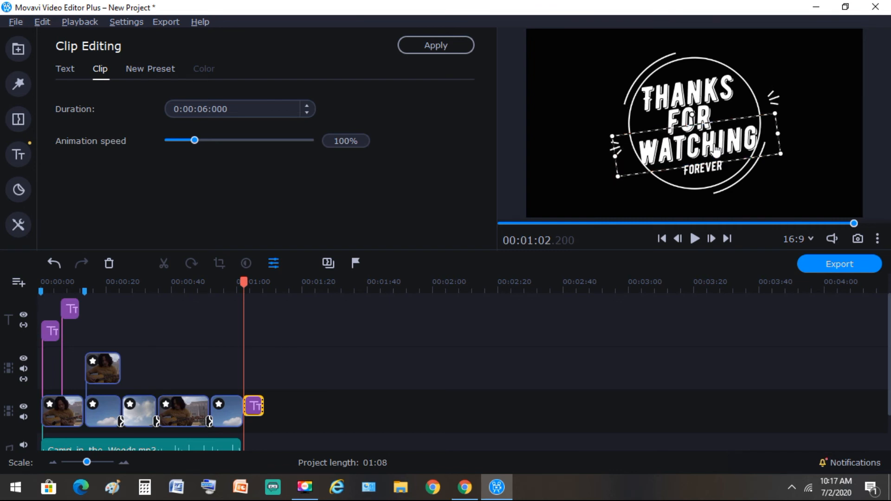
{"action": "double_click", "coordinate": [716, 175]}
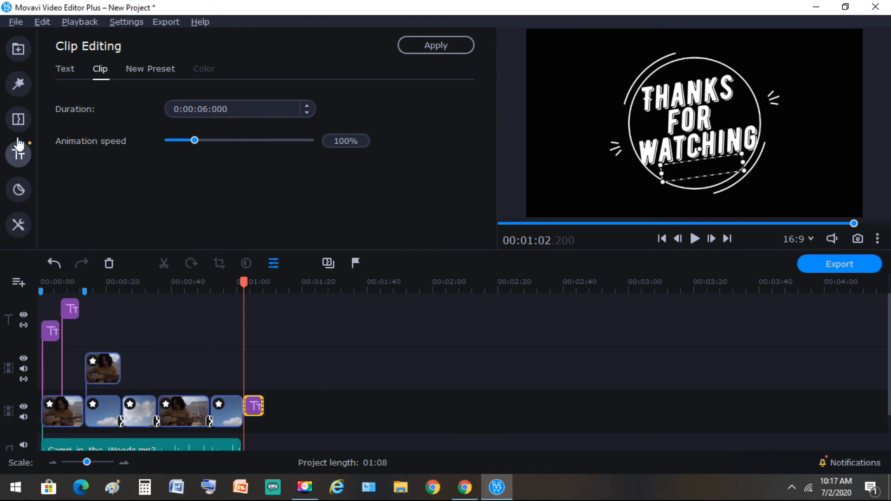
Step: Add the Palm trees background to the end of the main video track beneath the closing title
{"action": "left_click", "coordinate": [18, 47]}
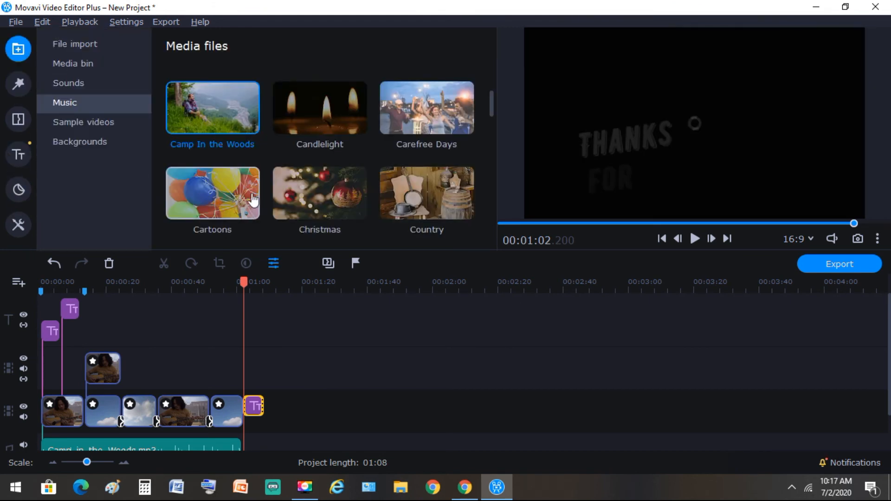
{"action": "left_click", "coordinate": [80, 144]}
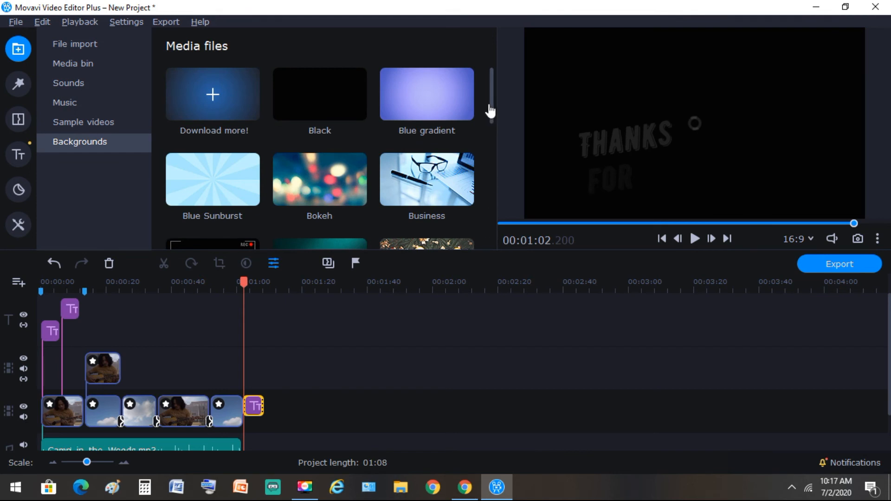
{"action": "left_click_drag", "start_coordinate": [494, 115], "coordinate": [481, 224]}
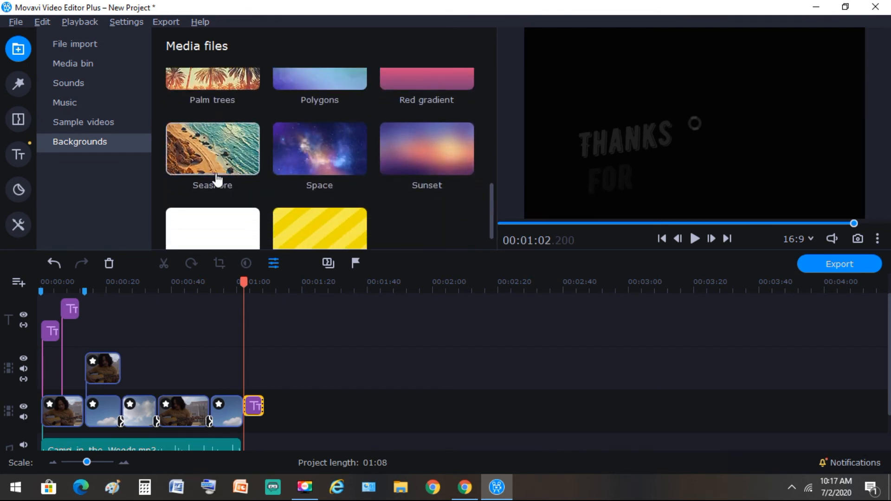
{"action": "left_click_drag", "start_coordinate": [214, 83], "coordinate": [249, 374]}
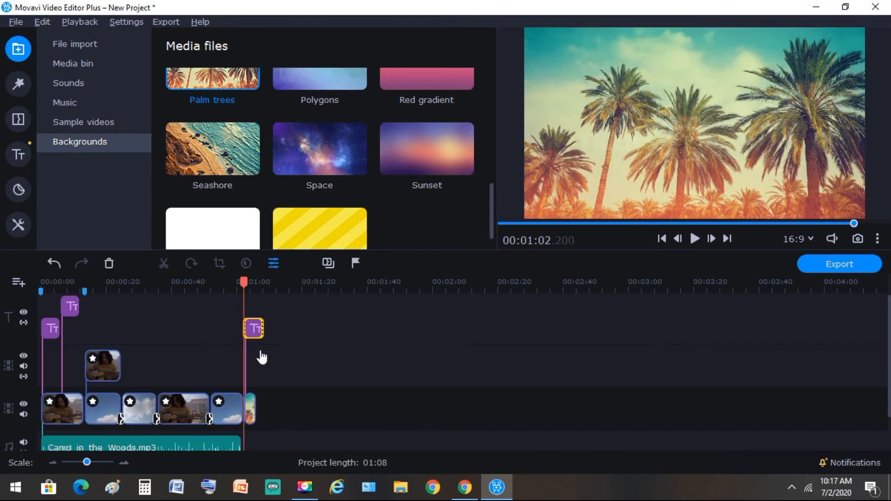
Step: Shorten the closing title to match the end of the Palm trees background and preview the ending
{"action": "left_click_drag", "start_coordinate": [263, 328], "coordinate": [256, 327]}
{"action": "left_click", "coordinate": [238, 417]}
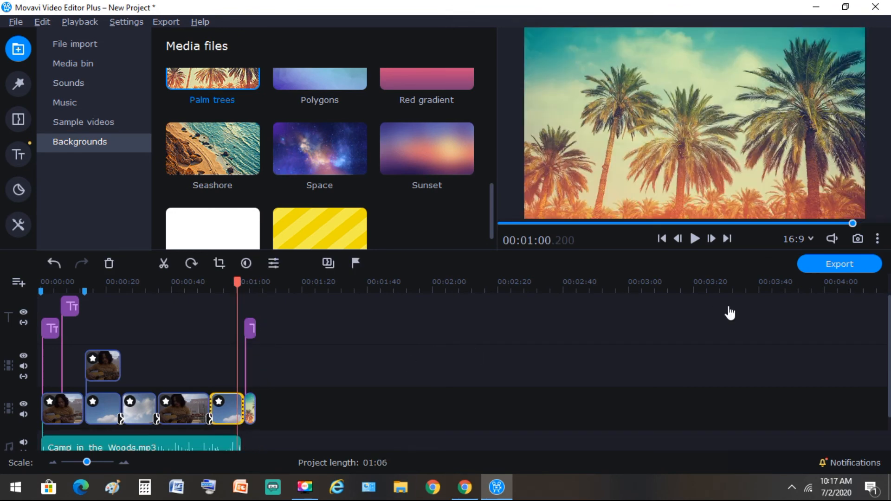
{"action": "key", "text": "space"}
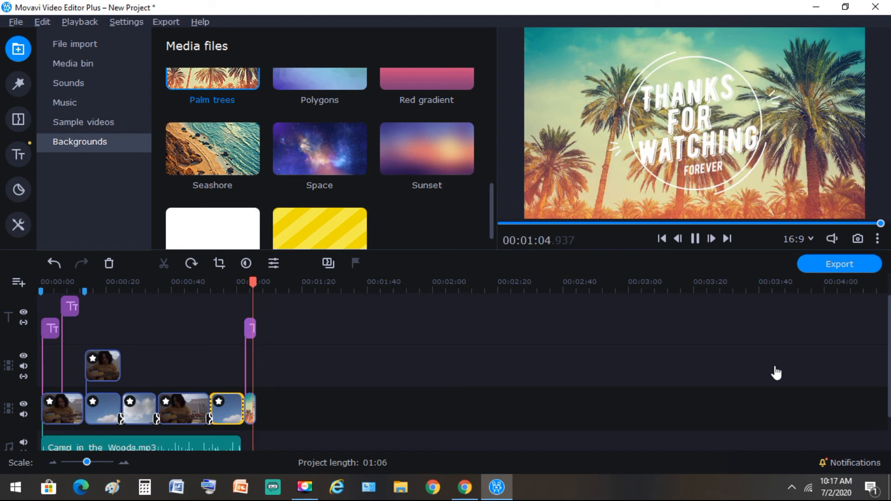
Step: Set a 0.50 sec. fade out on the Camp_in_the_Woods.mp3 music clip
{"action": "left_click_drag", "start_coordinate": [888, 329], "coordinate": [888, 362]}
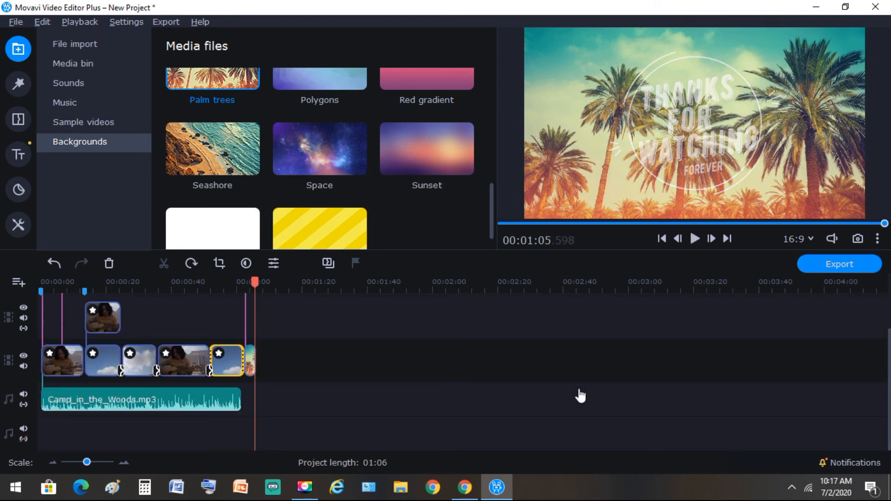
{"action": "left_click", "coordinate": [237, 401]}
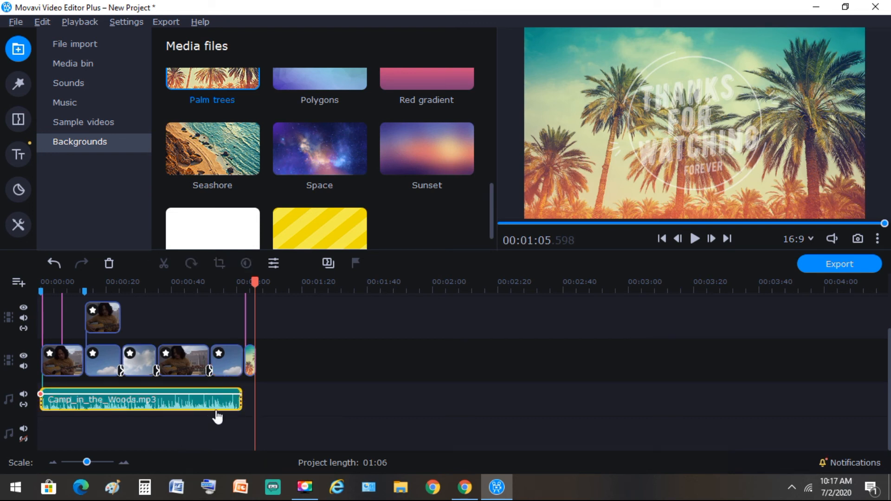
{"action": "double_click", "coordinate": [226, 407]}
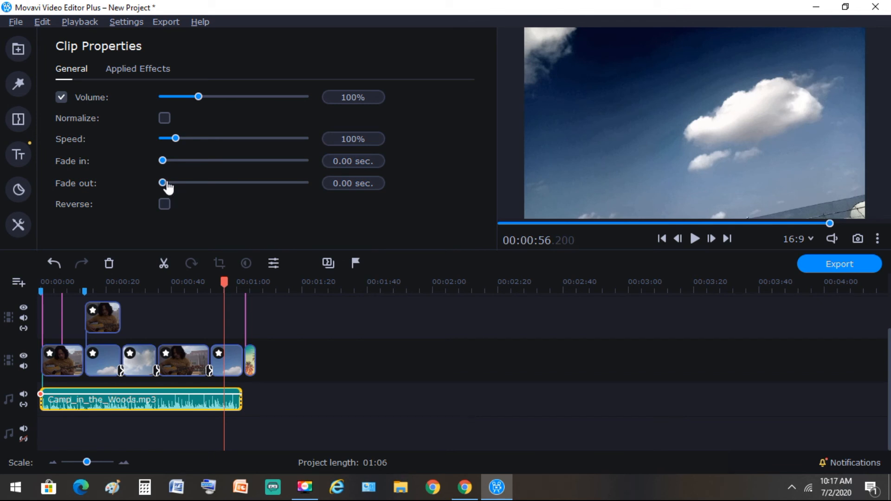
{"action": "left_click_drag", "start_coordinate": [169, 186], "coordinate": [176, 185]}
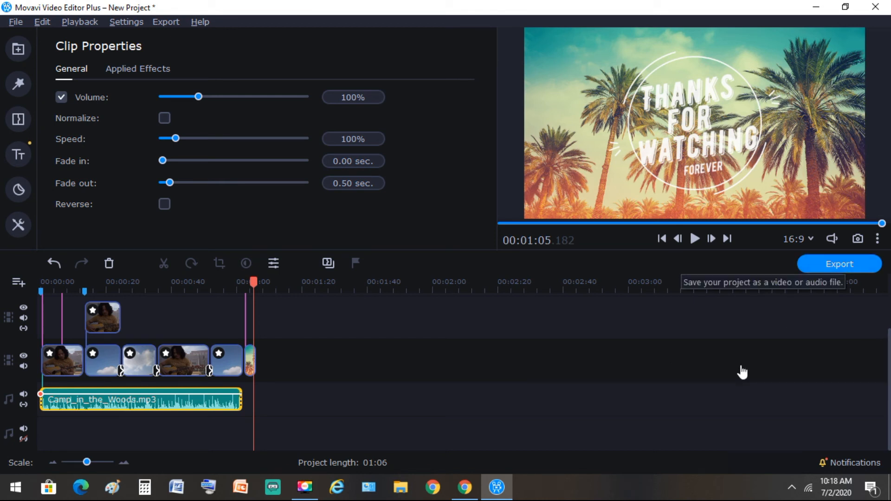
Step: Begin exporting the project as a video titled "Playing guitar"
{"action": "left_click", "coordinate": [850, 267]}
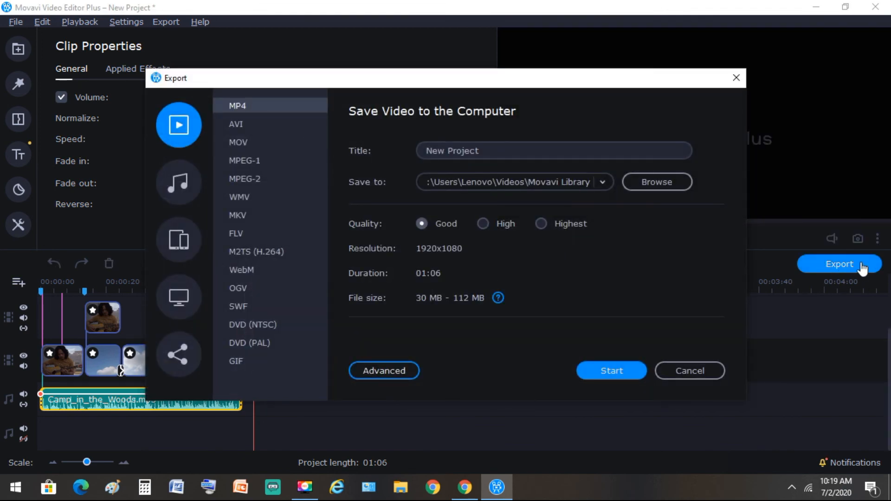
{"action": "left_click", "coordinate": [580, 149]}
{"action": "left_click", "coordinate": [569, 149]}
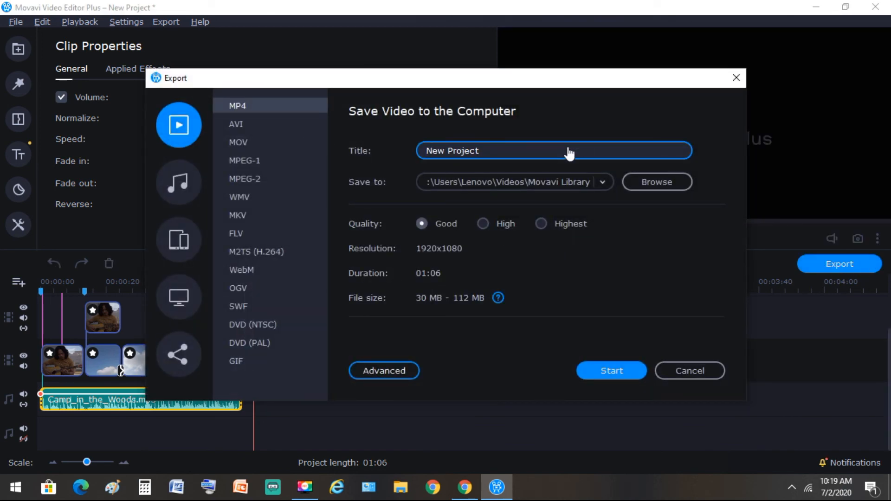
{"action": "left_click_drag", "start_coordinate": [531, 153], "coordinate": [393, 158]}
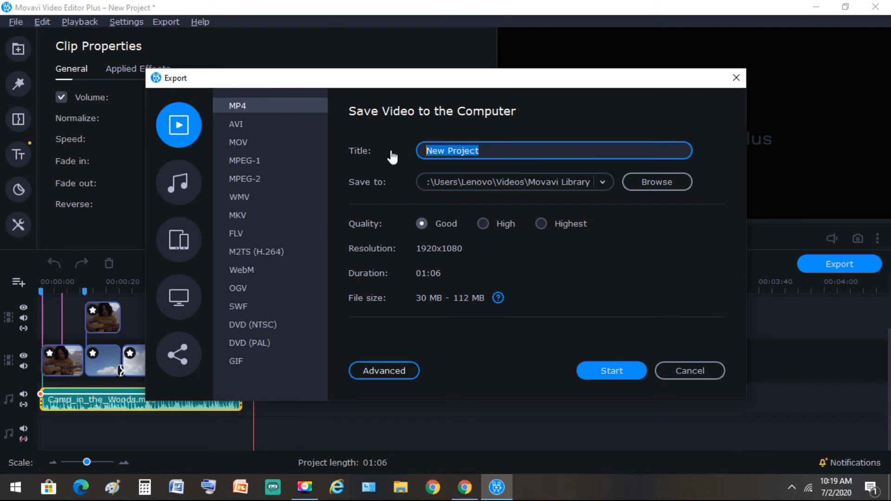
{"action": "type", "text": "Playing guitar"}
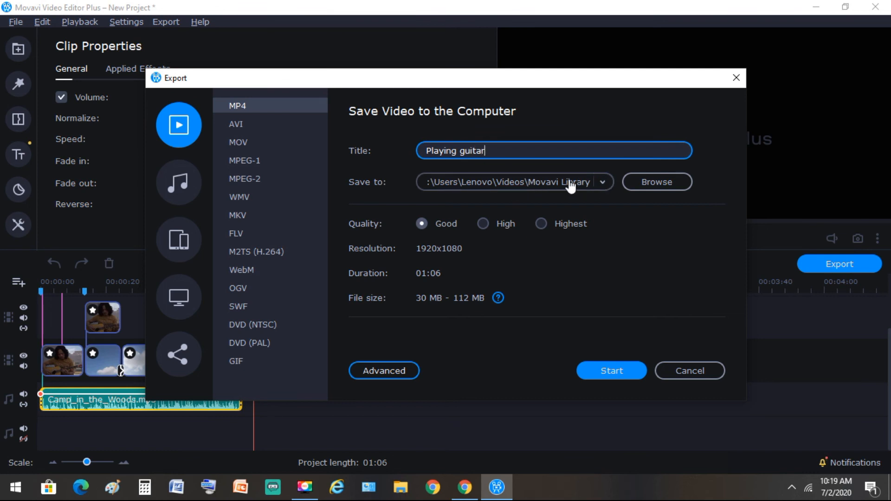
Step: Keep Movavi Library as the export destination folder and set the video quality to Highest
{"action": "left_click", "coordinate": [603, 183]}
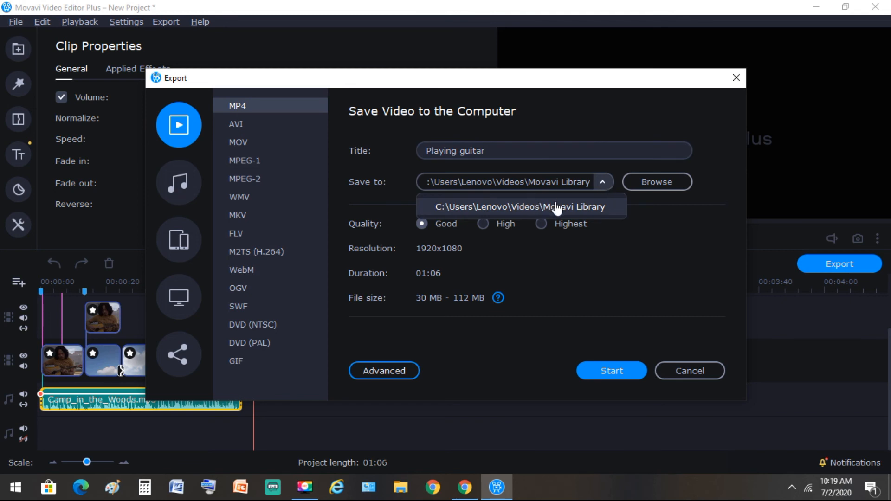
{"action": "left_click", "coordinate": [602, 185]}
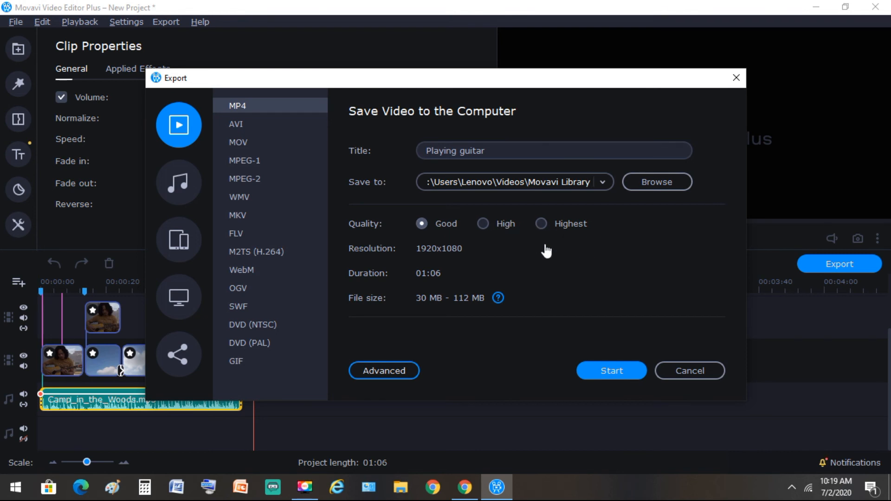
{"action": "left_click", "coordinate": [541, 224]}
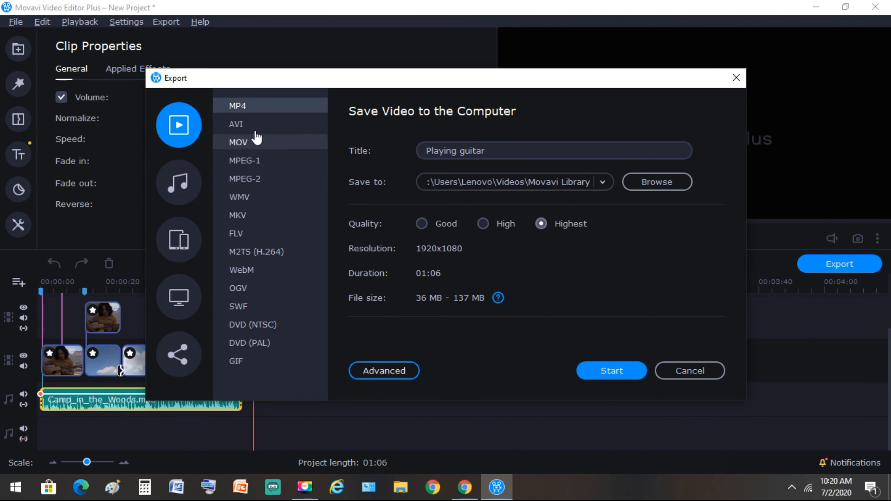
Step: Look over the audio-only export formats, return to the MP4 video format, export the video and dismiss the save confirmation with its output folder option enabled
{"action": "left_click", "coordinate": [184, 185]}
{"action": "left_click", "coordinate": [186, 130]}
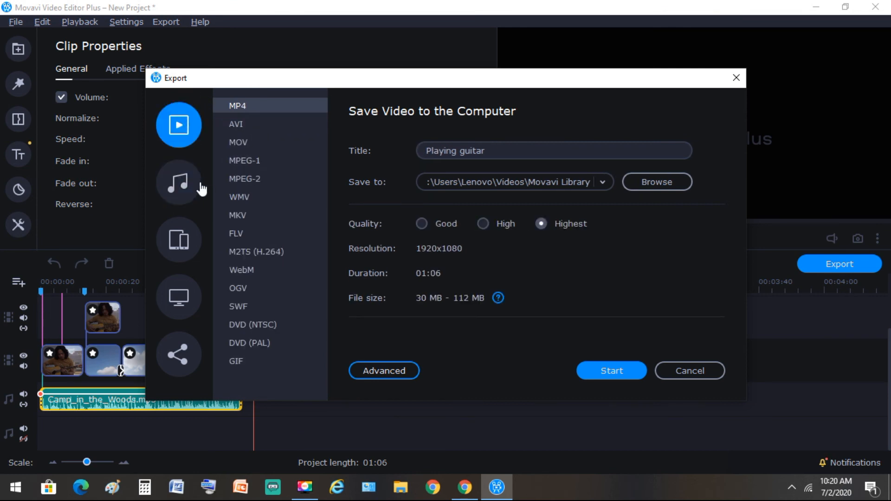
{"action": "left_click", "coordinate": [187, 186]}
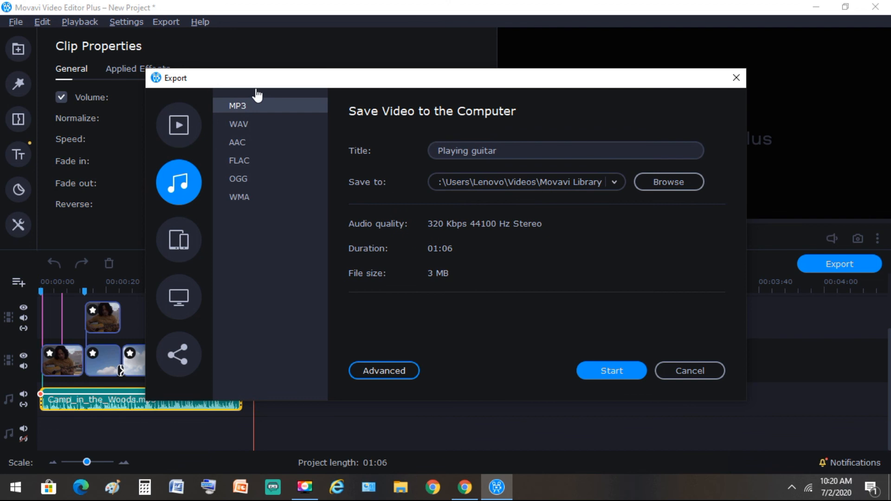
{"action": "left_click", "coordinate": [179, 125]}
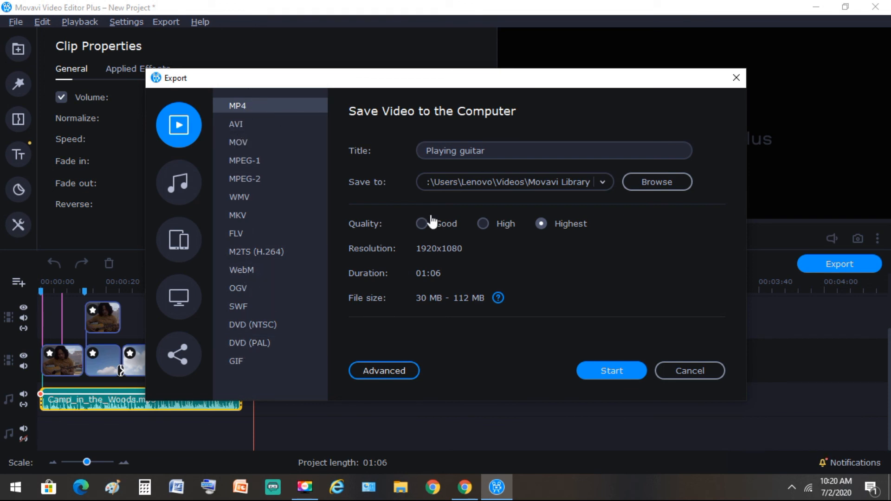
{"action": "left_click", "coordinate": [618, 377]}
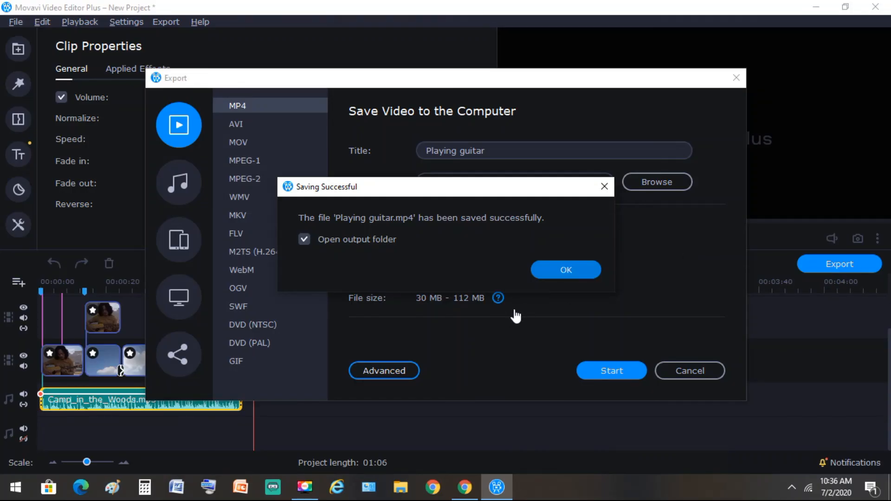
{"action": "left_click", "coordinate": [567, 270]}
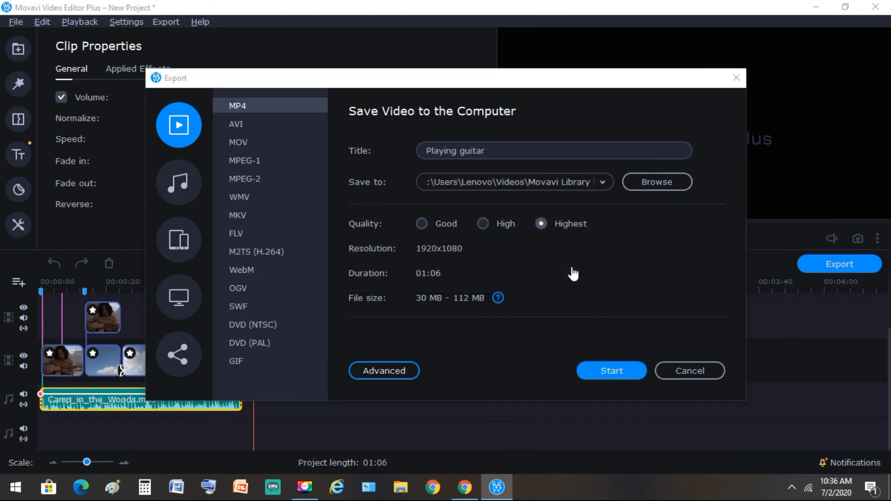